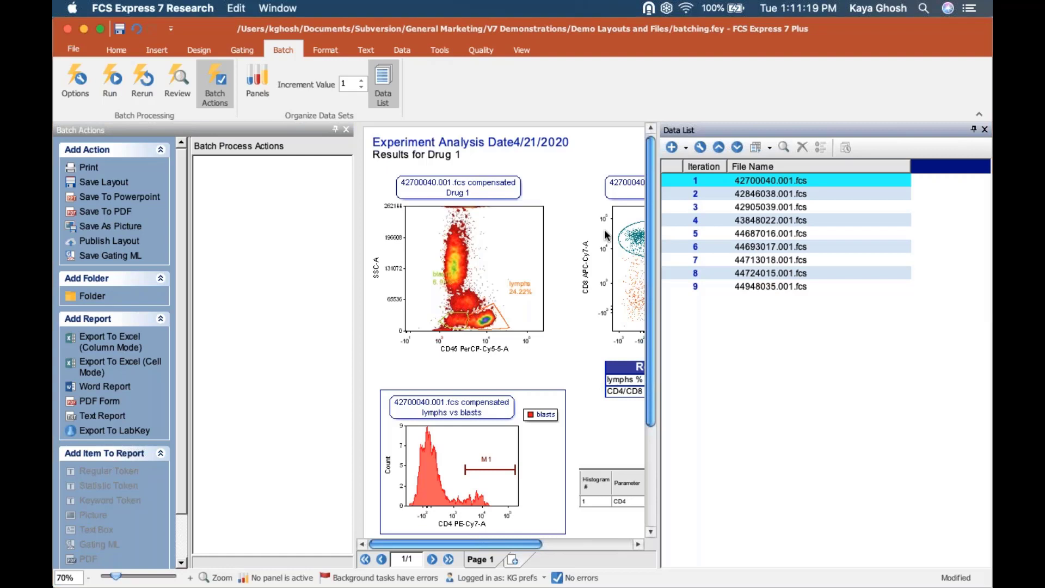
# - Dock the Data List below the Batch Actions pane and enlarge it to show all nine iterations
pyautogui.moveTo(811, 129); pyautogui.dragTo(762, 161)
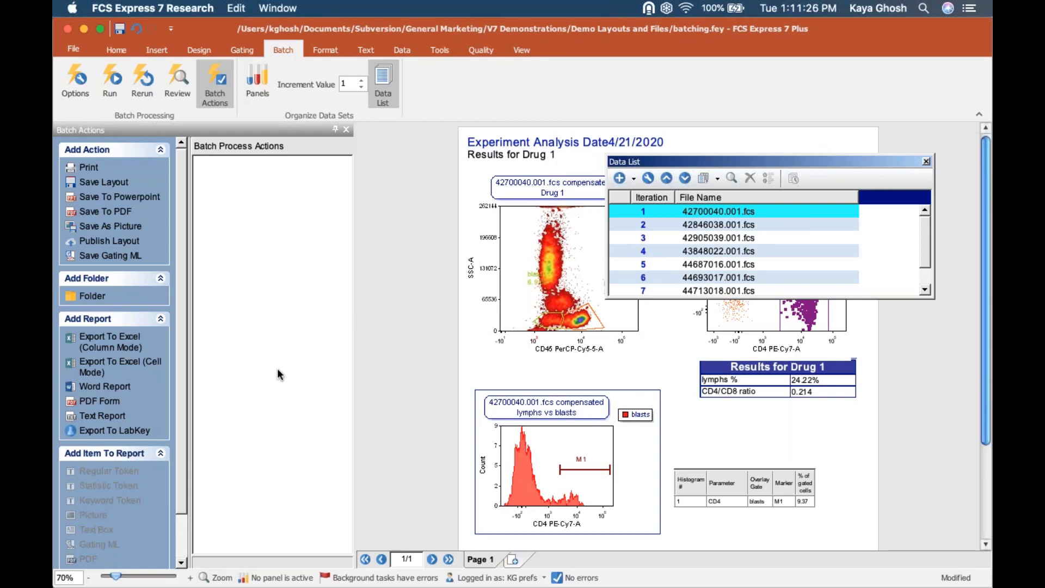
pyautogui.moveTo(258, 391); pyautogui.dragTo(246, 393)
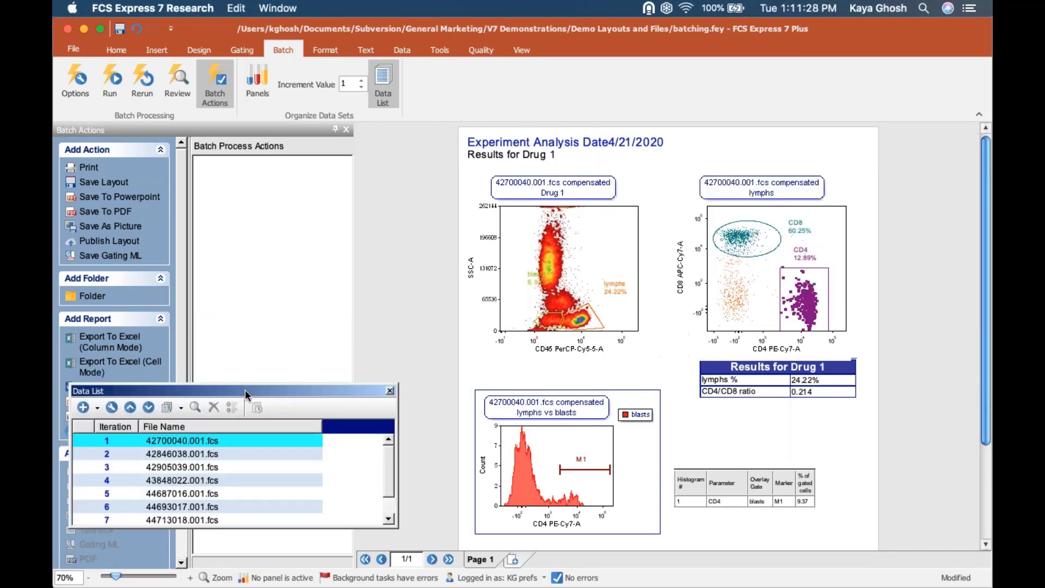
pyautogui.moveTo(318, 390); pyautogui.dragTo(204, 370)
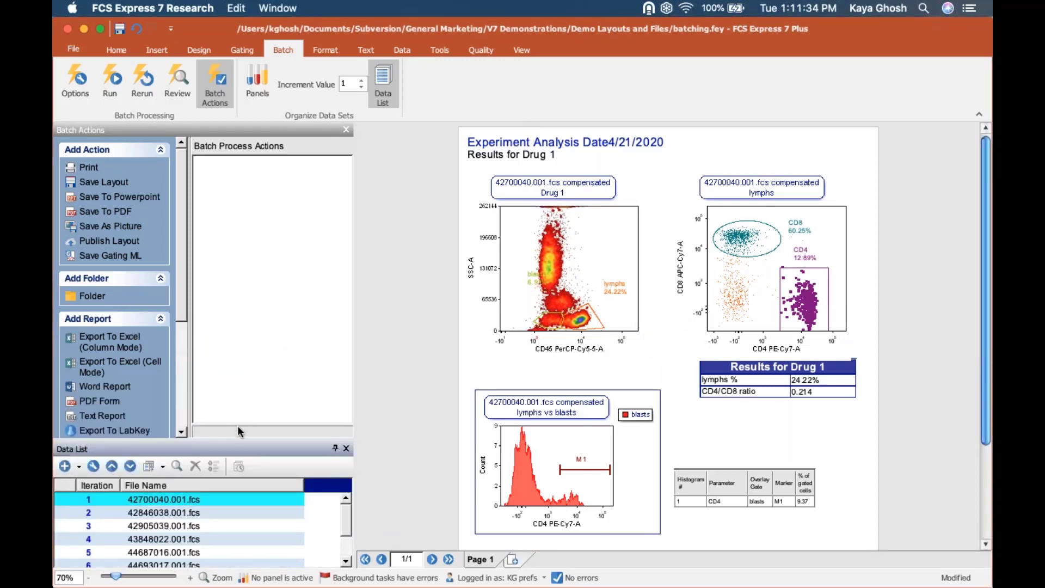
pyautogui.moveTo(239, 440); pyautogui.dragTo(240, 390)
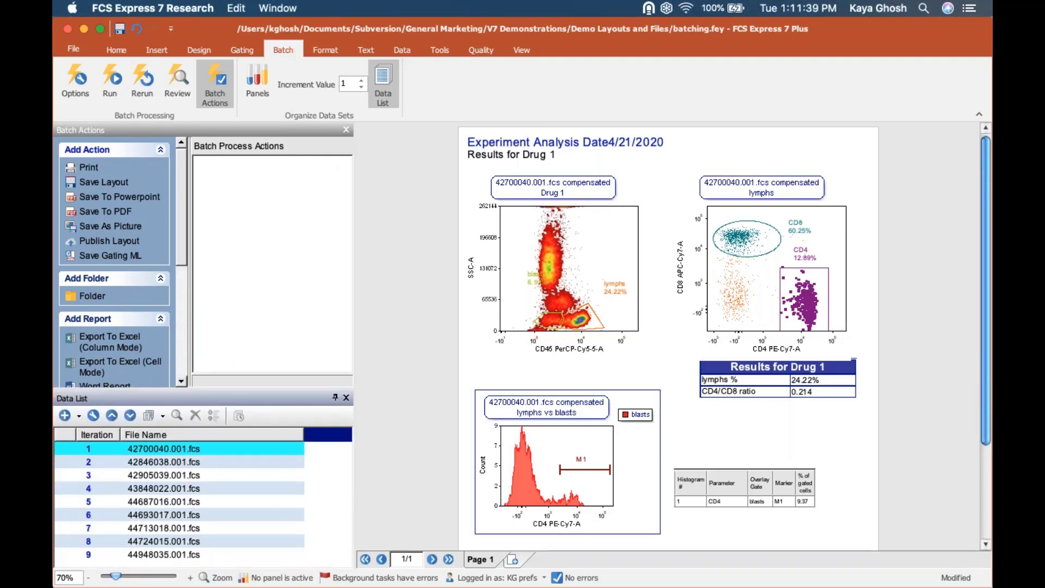
# - Add a Print batch action with the default print settings, and disable it in the batch process actions
pyautogui.click(88, 167)
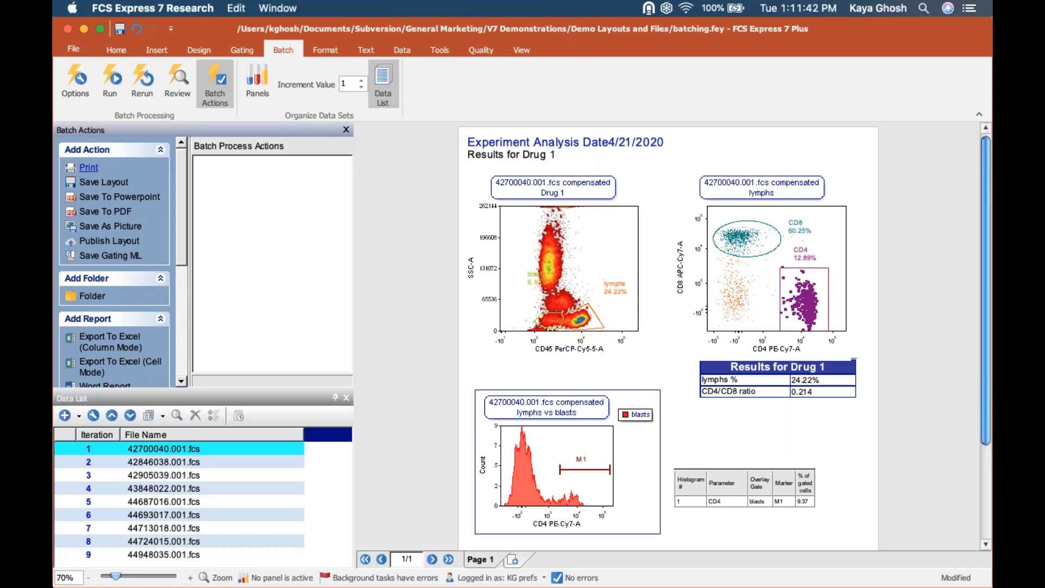
pyautogui.click(89, 167)
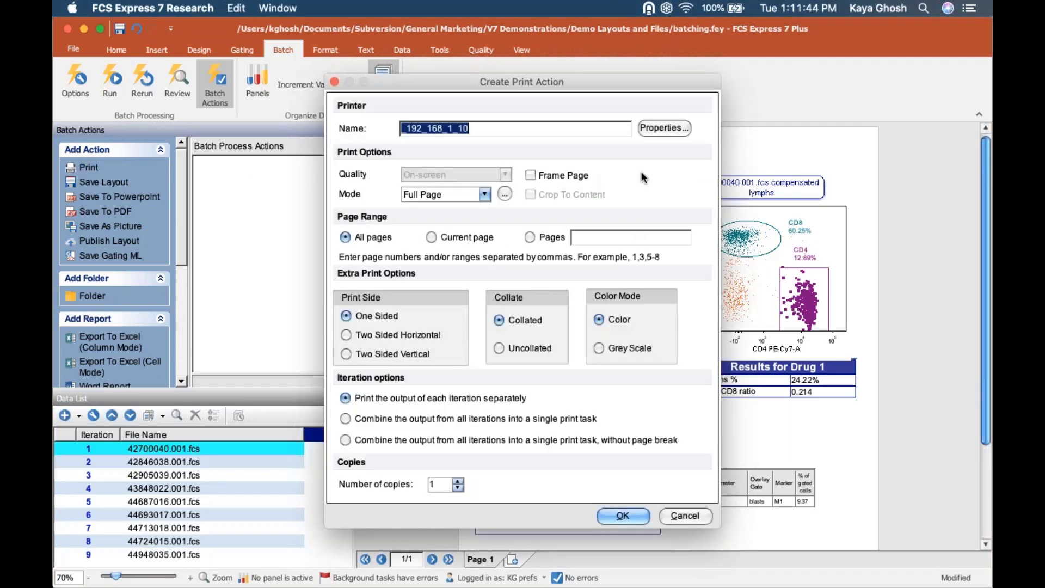
pyautogui.click(616, 511)
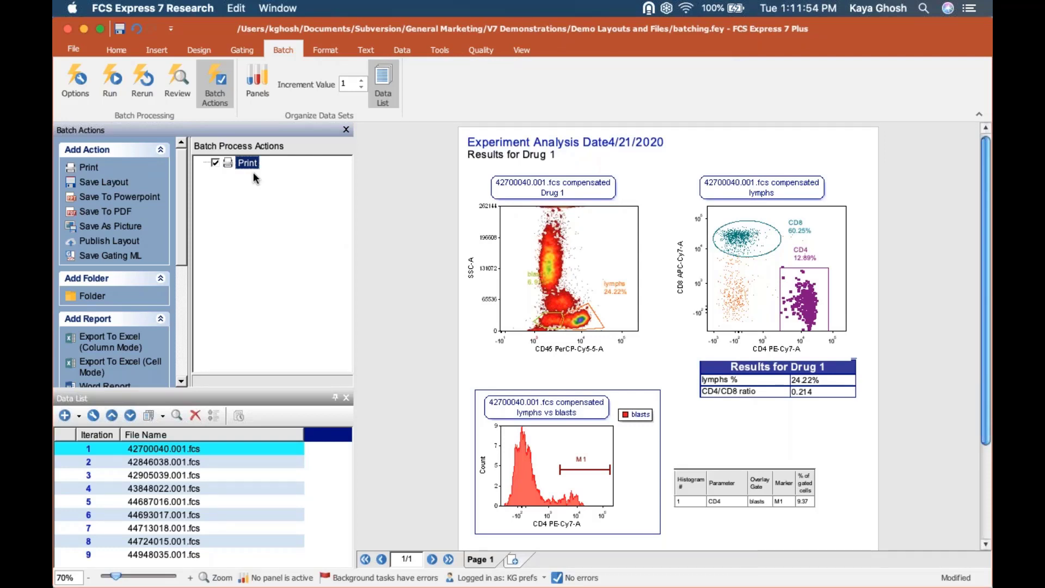
pyautogui.click(216, 162)
# - Add a PowerPoint export action that opens the presentation after saving and outputs to a new file "batch webinar" on the Desktop
pyautogui.click(131, 197)
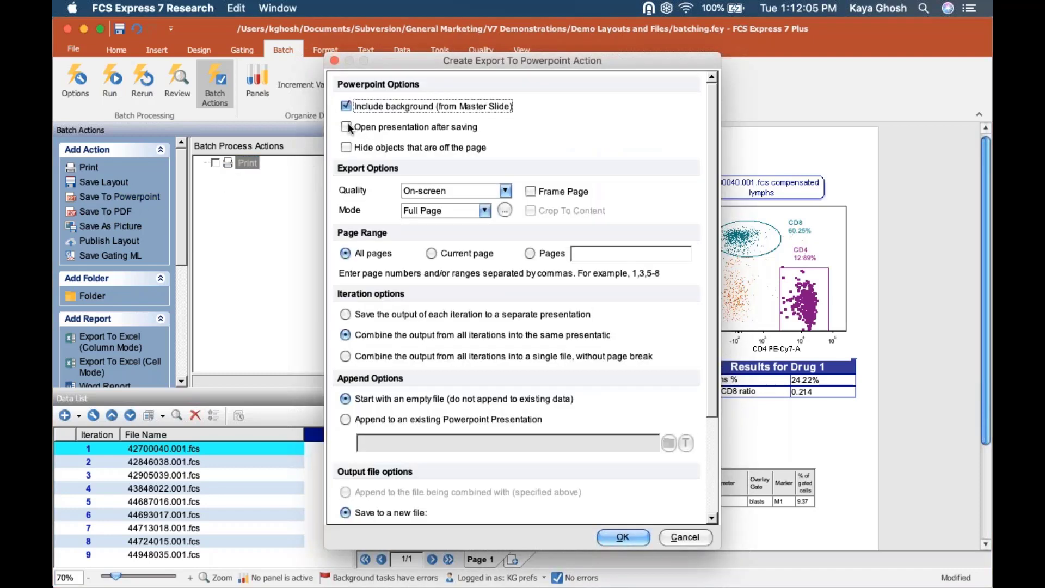
pyautogui.click(348, 125)
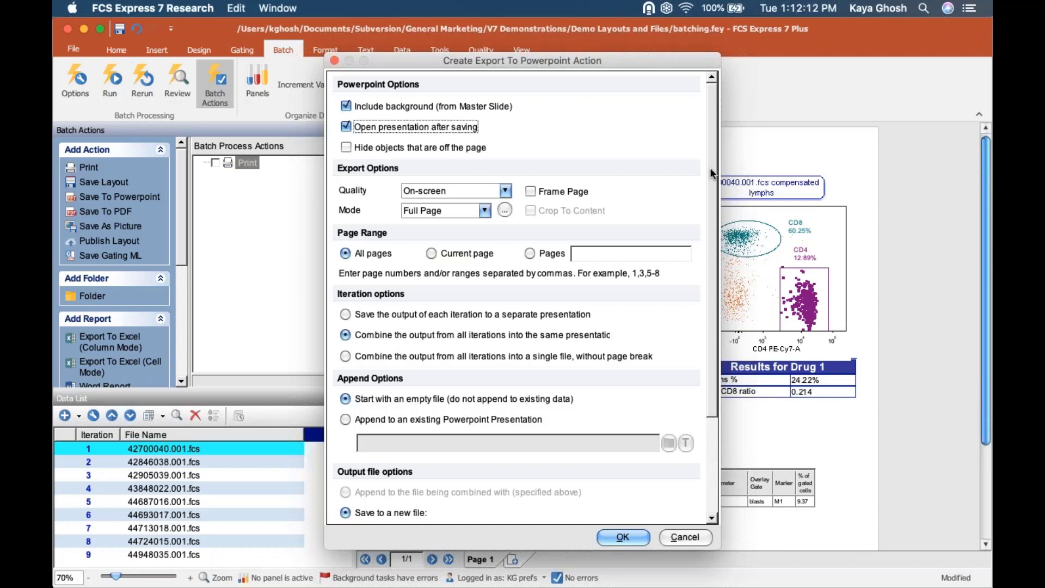
pyautogui.moveTo(710, 168); pyautogui.dragTo(697, 334)
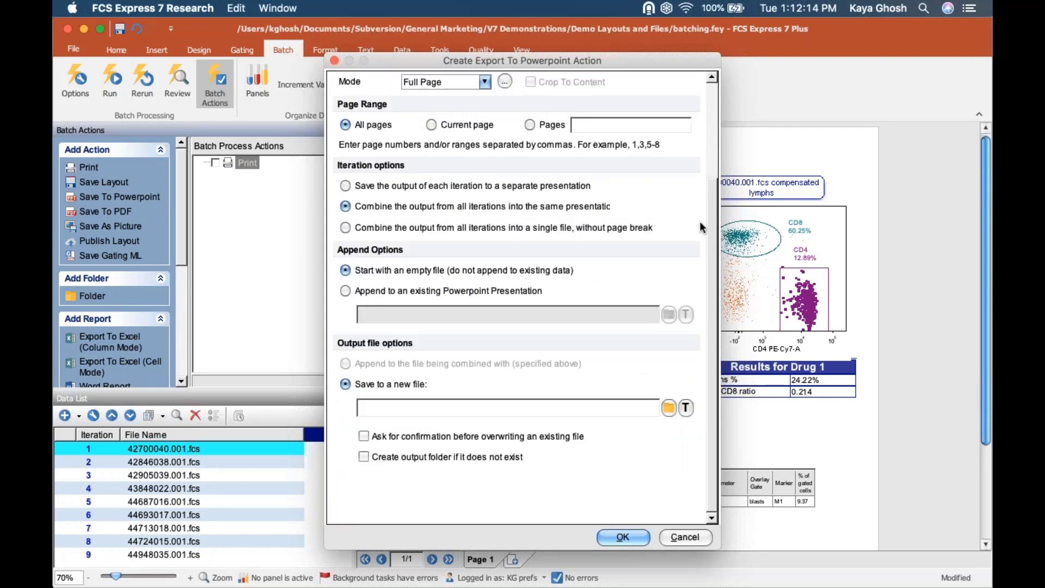
pyautogui.scroll(5, 710, 169)
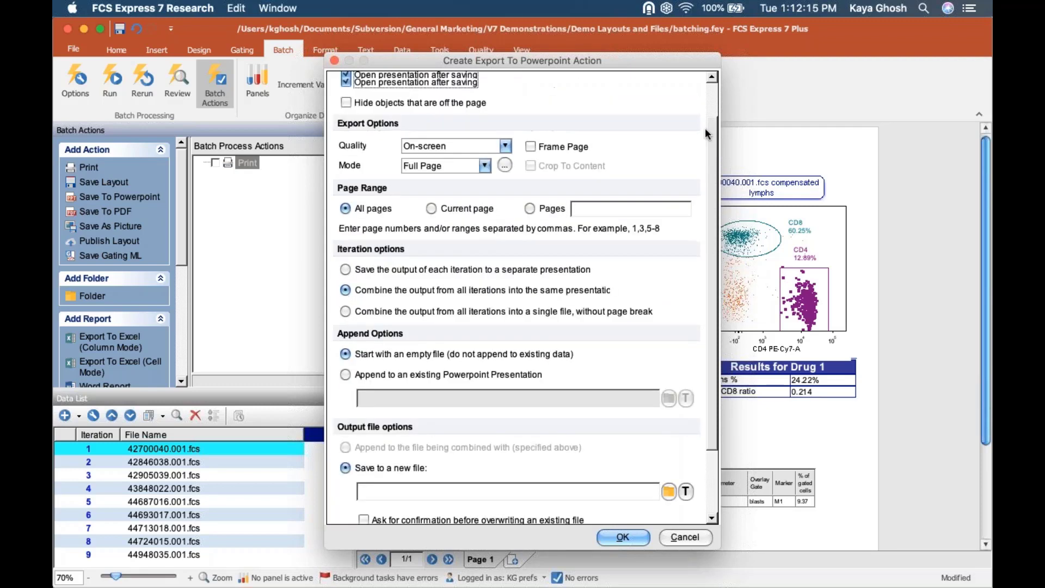
pyautogui.scroll(-3, 713, 173)
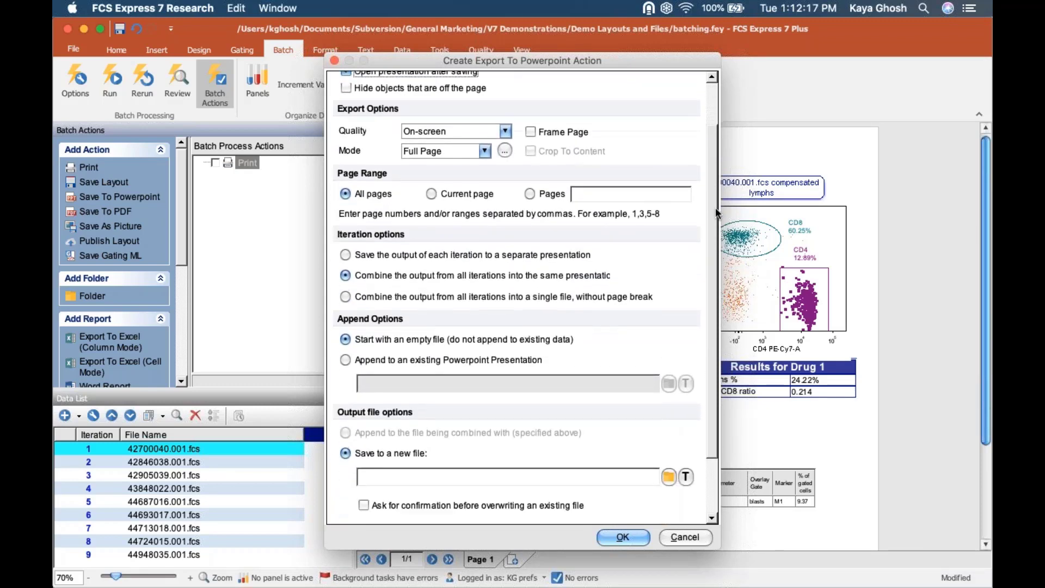
pyautogui.scroll(-3, 716, 221)
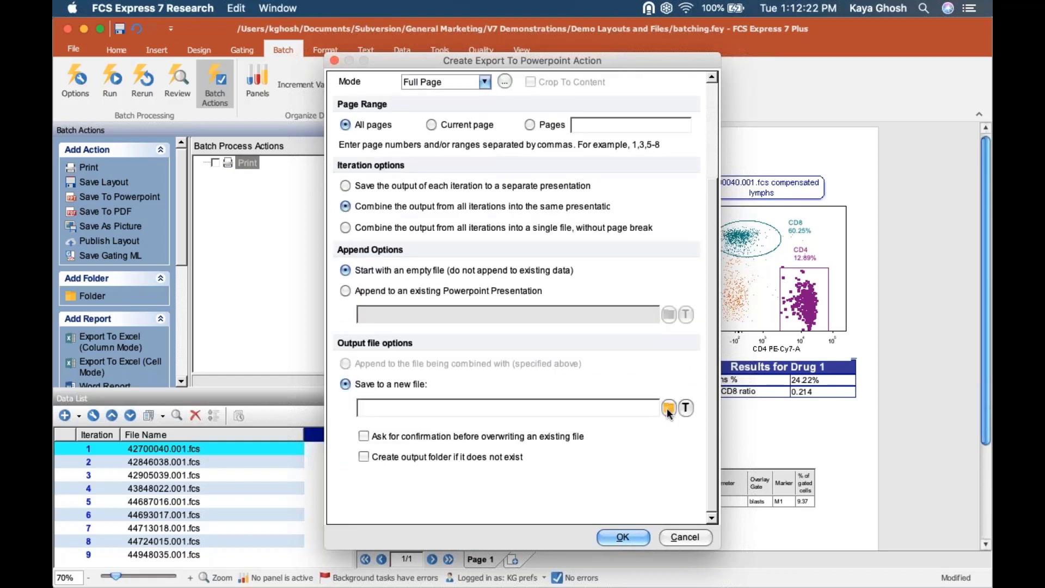
pyautogui.click(667, 407)
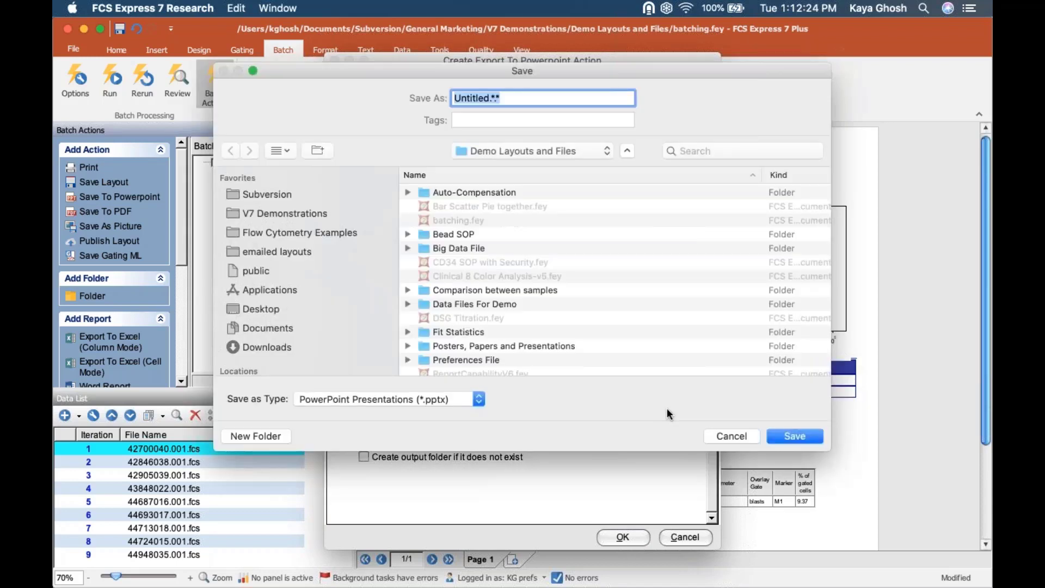
pyautogui.click(274, 309)
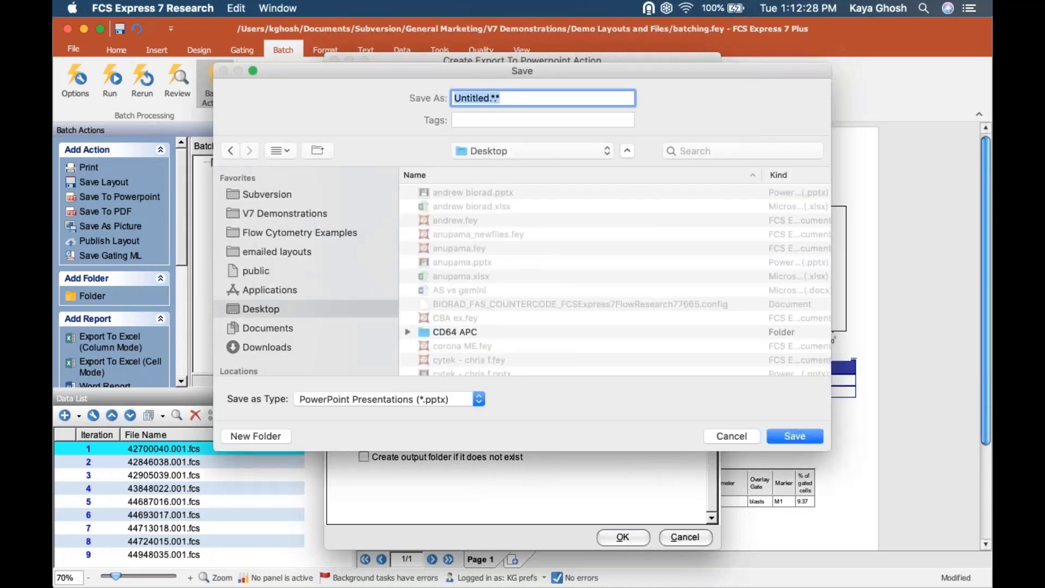
pyautogui.write('batch webinar')
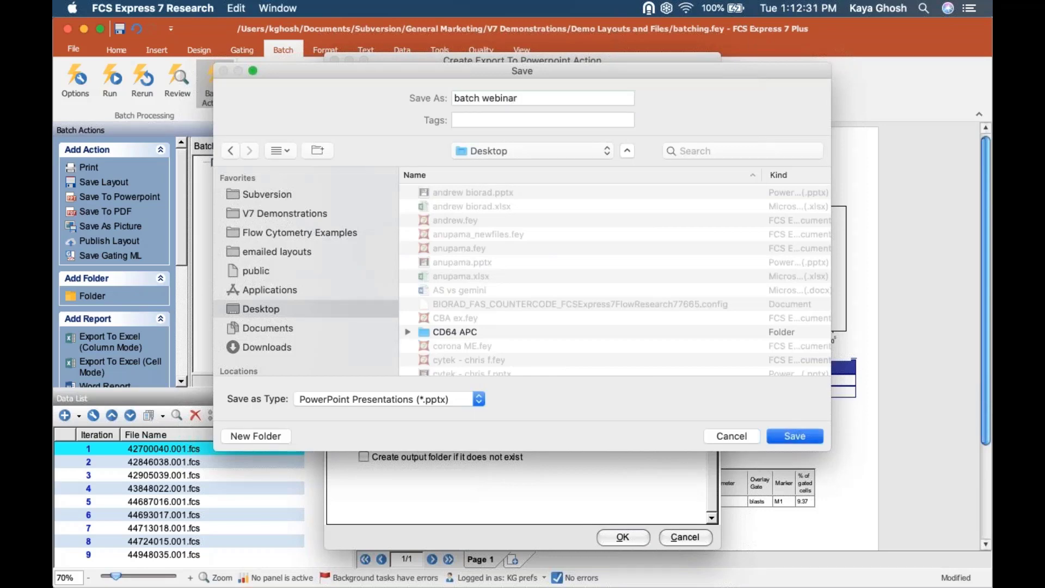
pyautogui.press('Return')
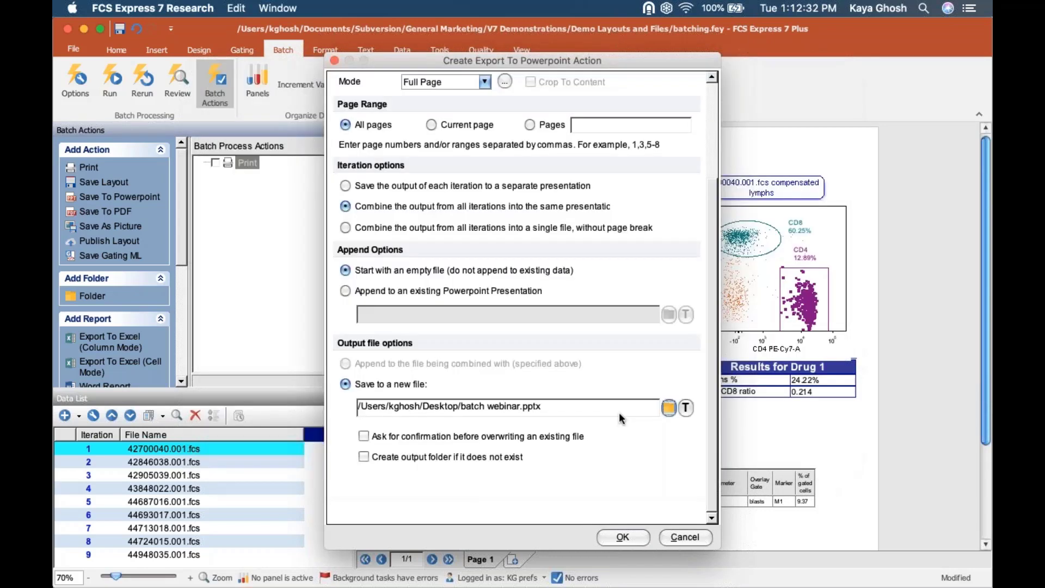
pyautogui.click(617, 538)
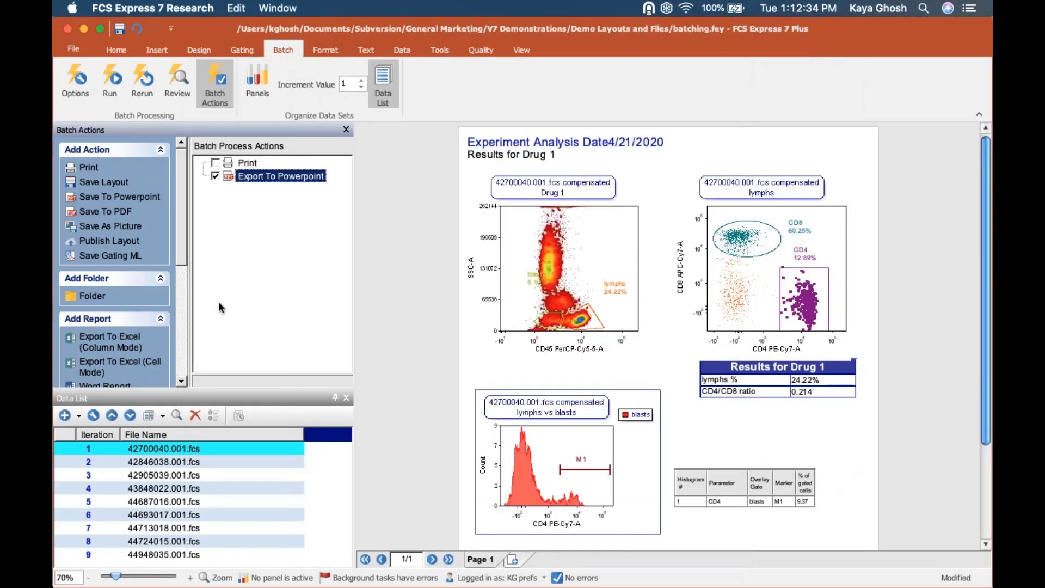
# - Start a PDF export batch action that combines the output from all iterations into a single file
pyautogui.click(112, 214)
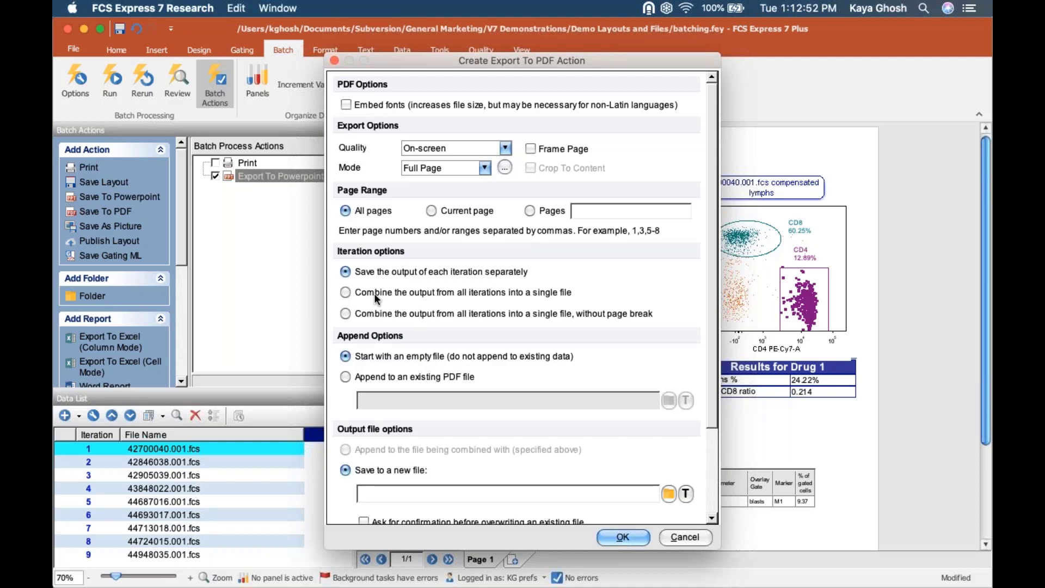
pyautogui.click(346, 294)
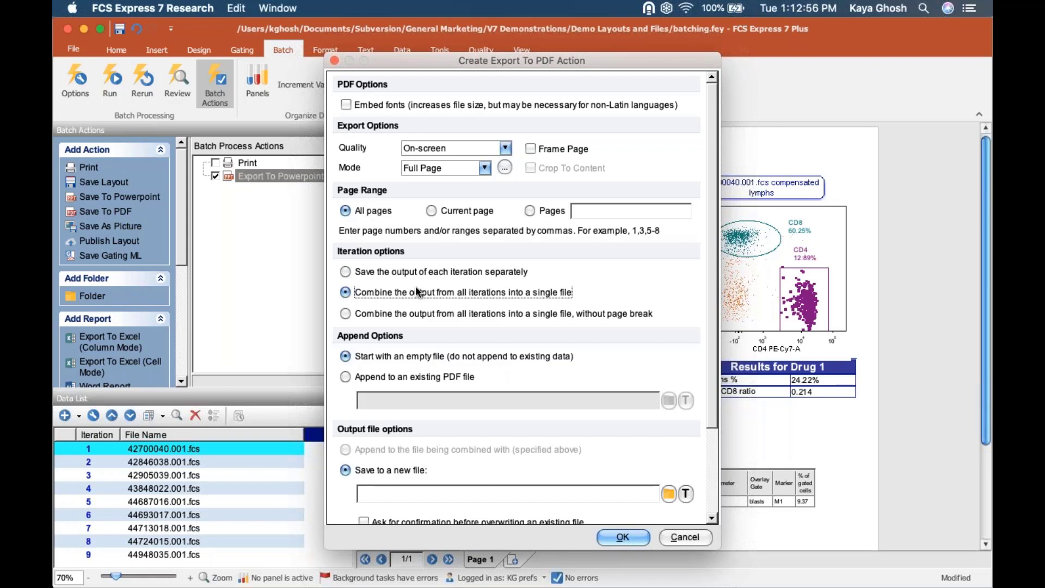
pyautogui.click(669, 493)
pyautogui.click(412, 296)
pyautogui.click(669, 493)
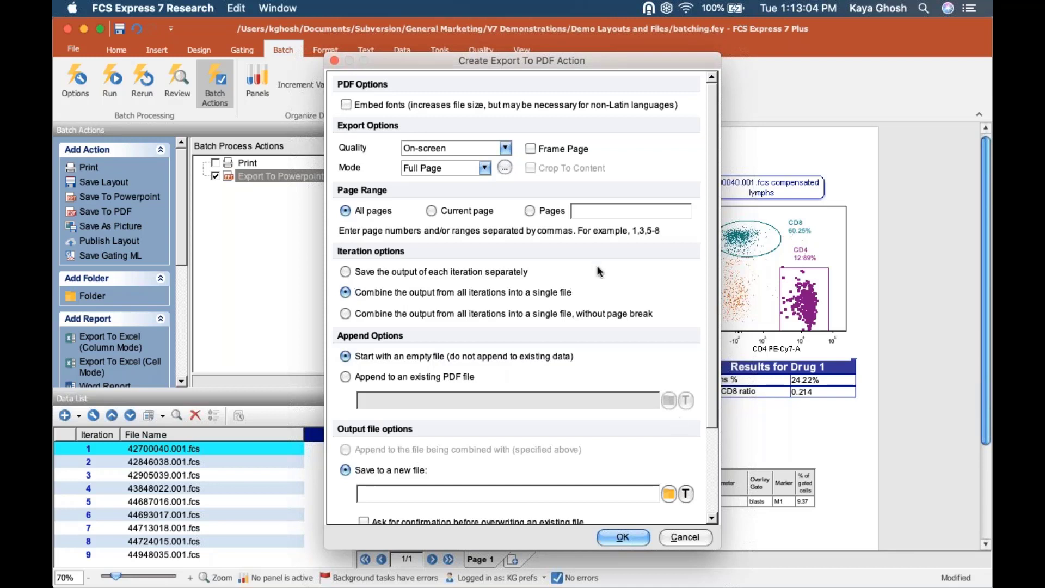
pyautogui.click(494, 296)
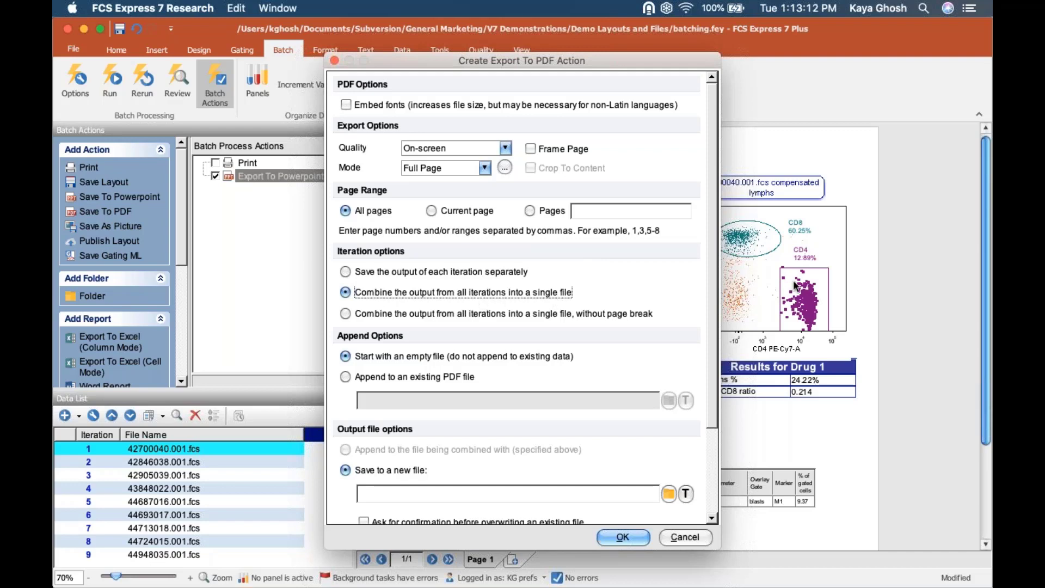
# - Set the PDF export's output to a new file named "batch webinar" on the Desktop and add the action
pyautogui.scroll(-2, 715, 381)
pyautogui.scroll(-4, 716, 412)
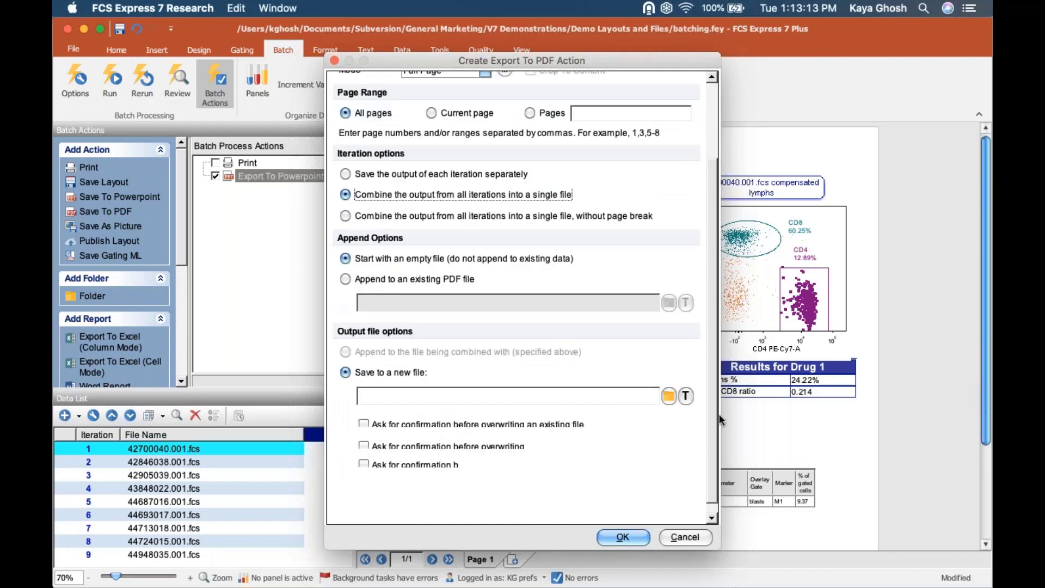
pyautogui.click(669, 385)
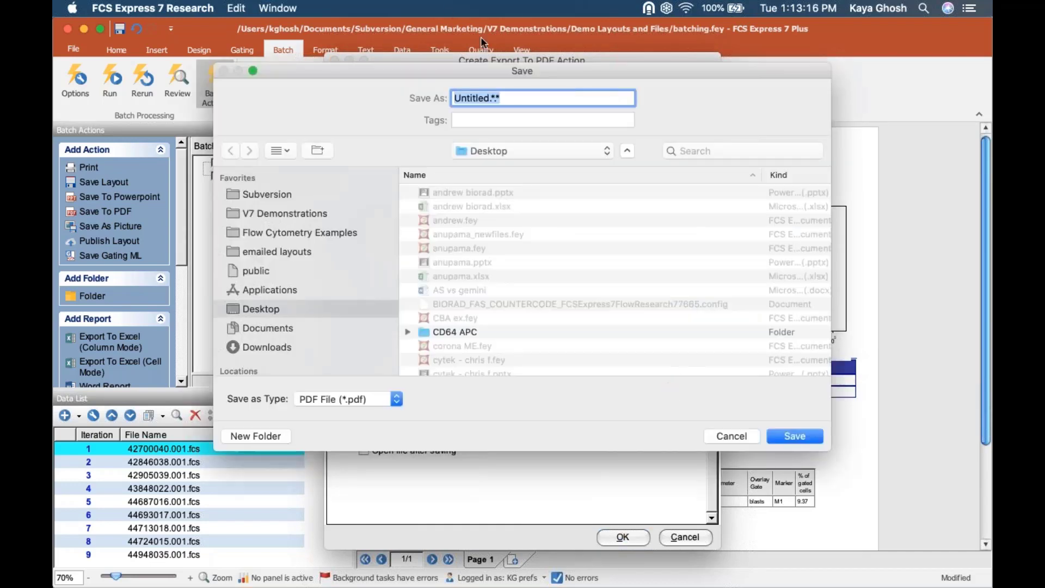
pyautogui.write('batch p')
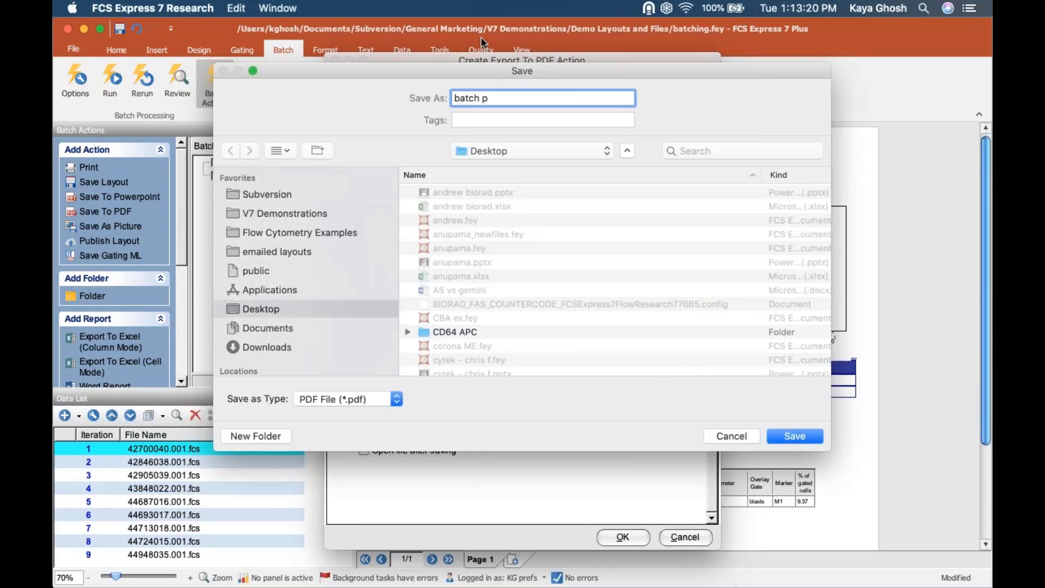
pyautogui.press('BackSpace')
pyautogui.write('webinar')
pyautogui.press('Return')
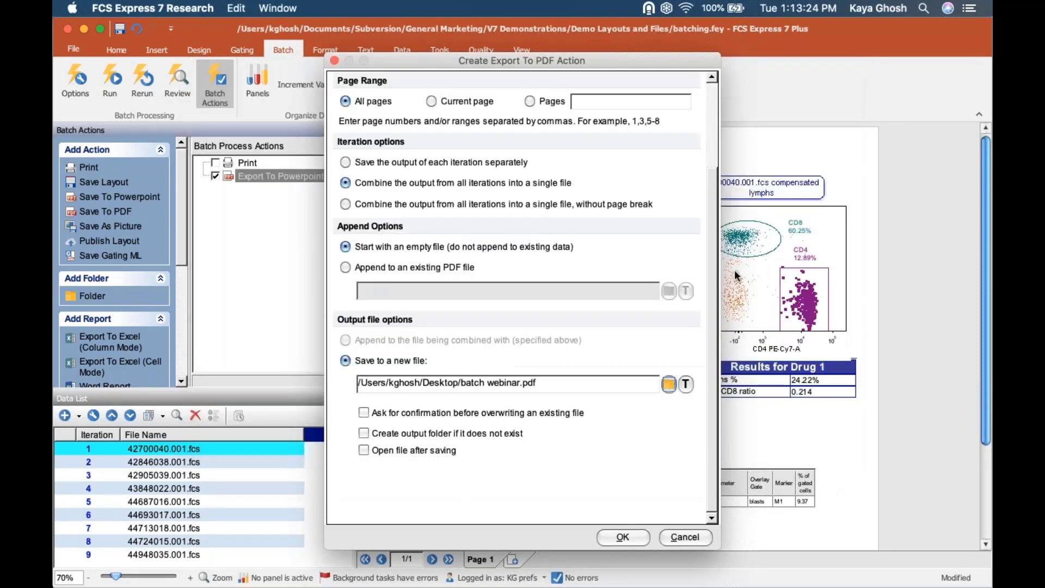
pyautogui.click(623, 537)
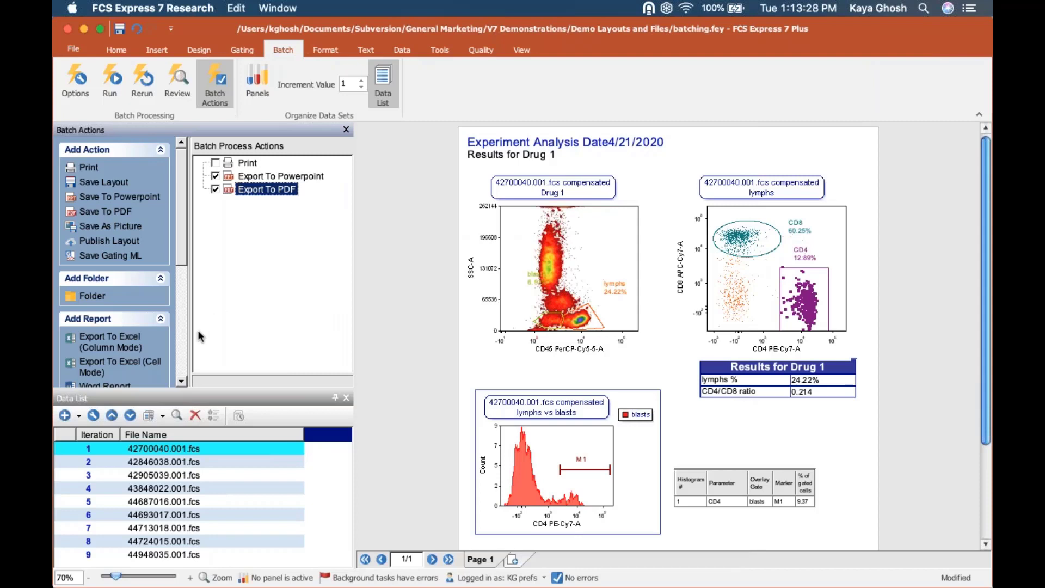
# - Add an Export To Excel (Column Mode) report that saves to a new file "batch webinar" on the Desktop
pyautogui.scroll(-1, 179, 257)
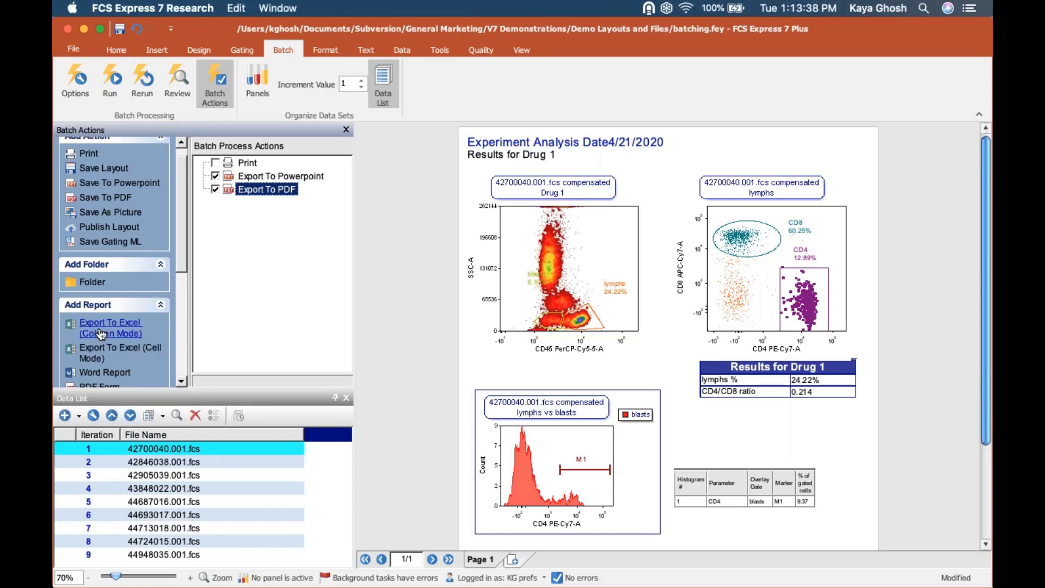
pyautogui.click(101, 334)
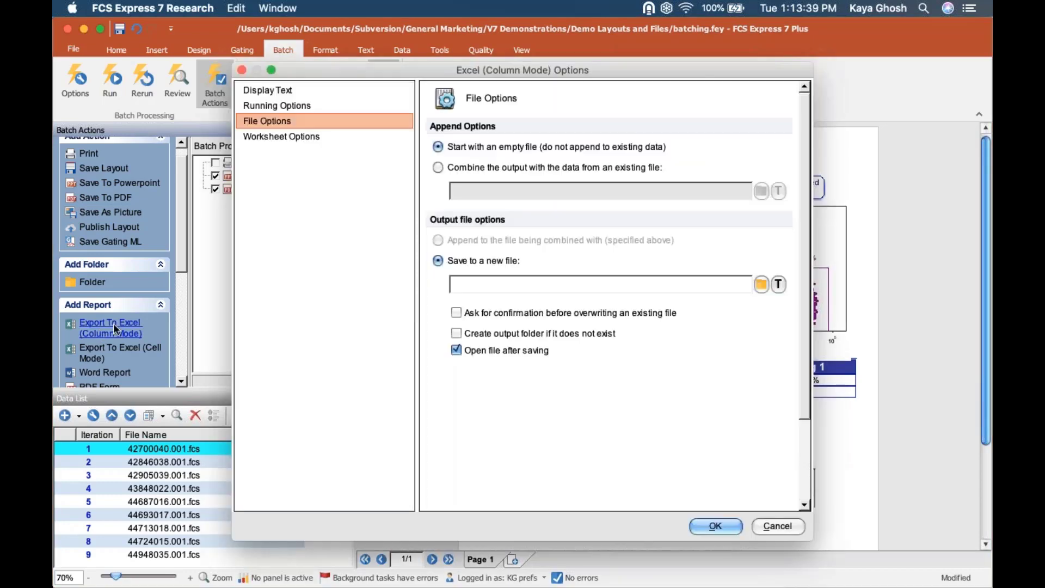
pyautogui.click(757, 284)
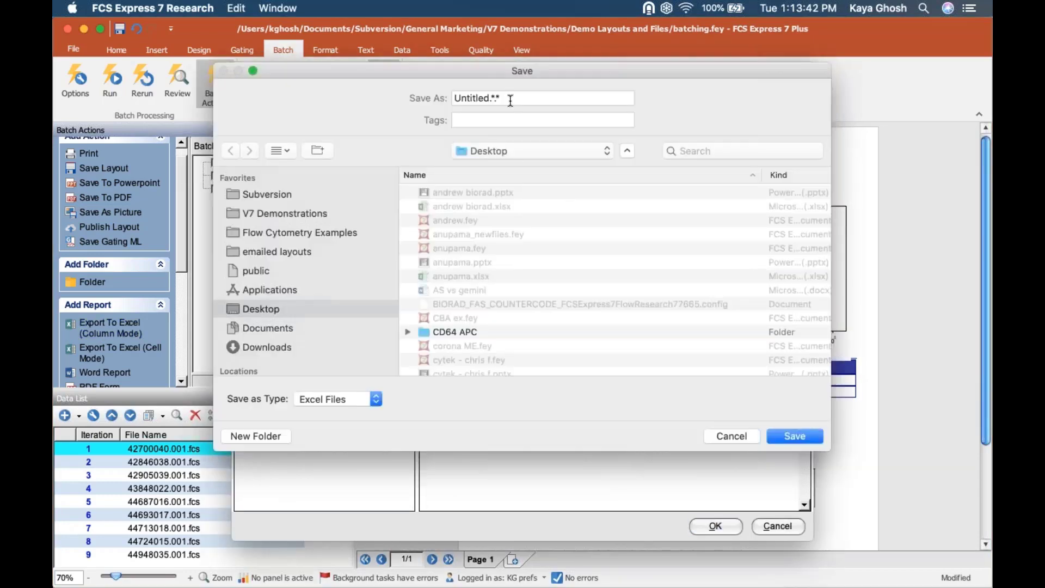
pyautogui.write('batch webinar')
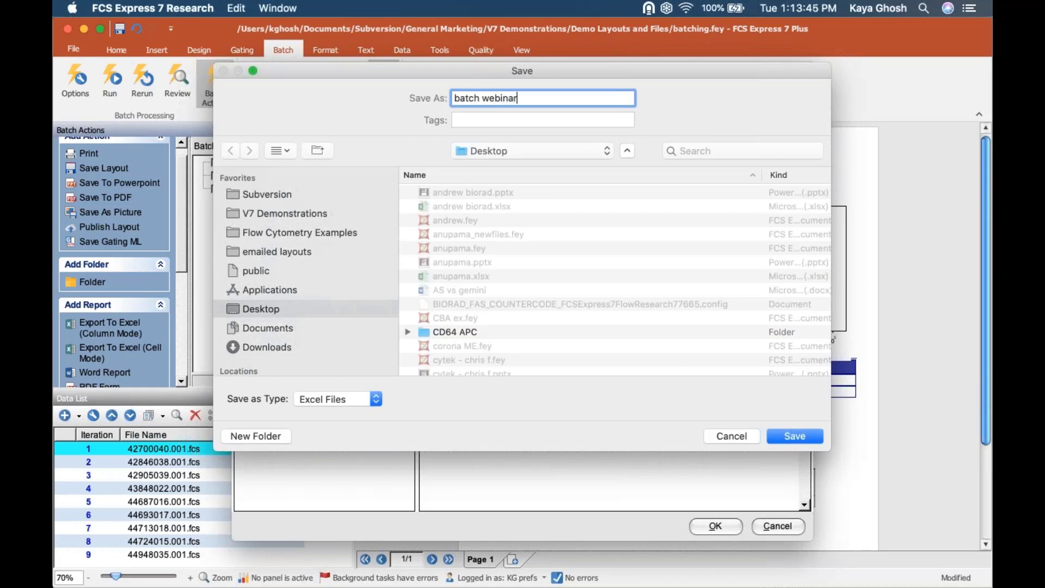
pyautogui.press('Return')
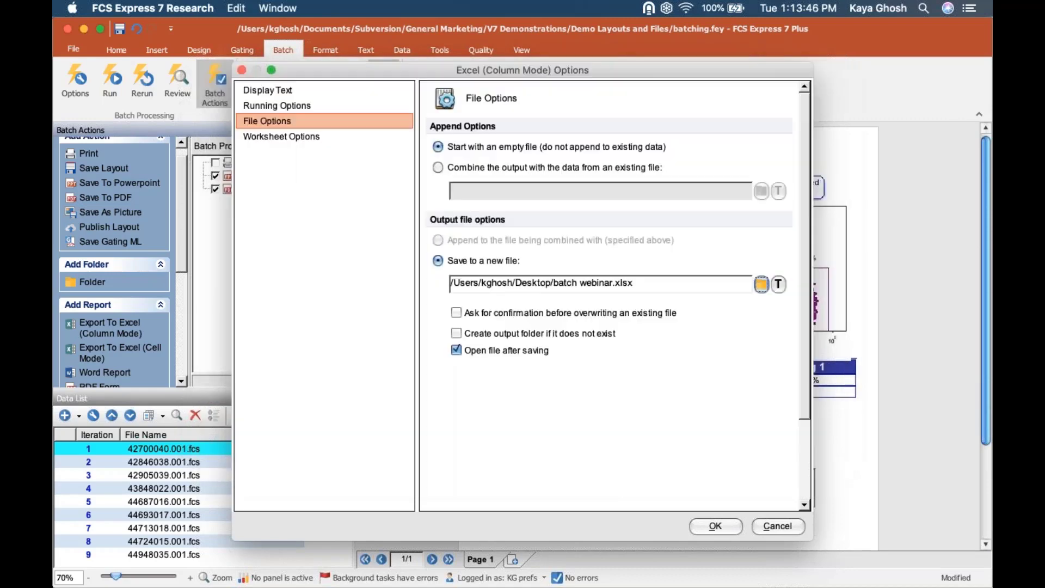
pyautogui.click(717, 527)
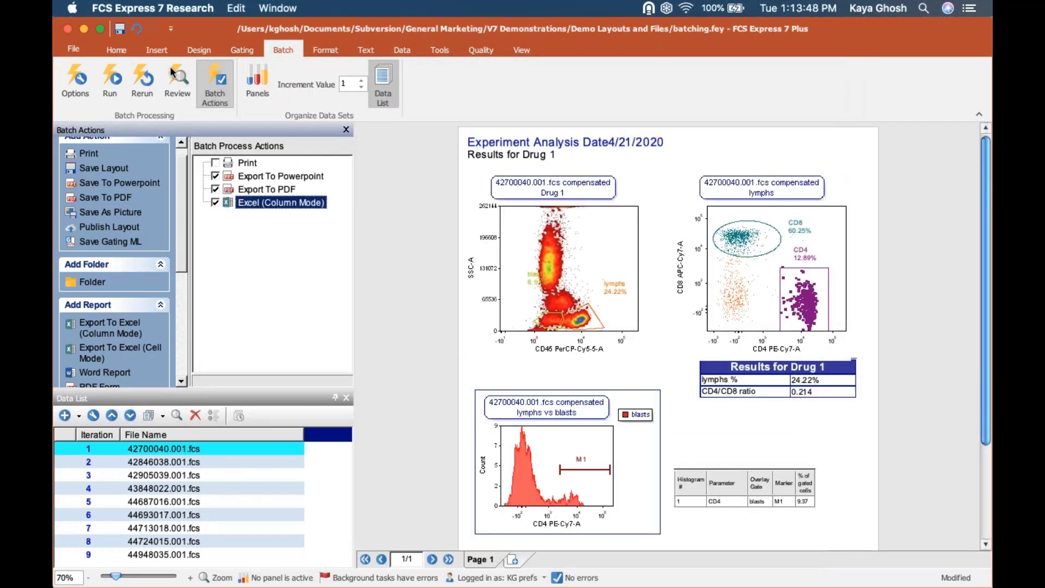
# - Save the layout under the new name "batching webinar" in the Demo Layouts and Files folder
pyautogui.click(67, 48)
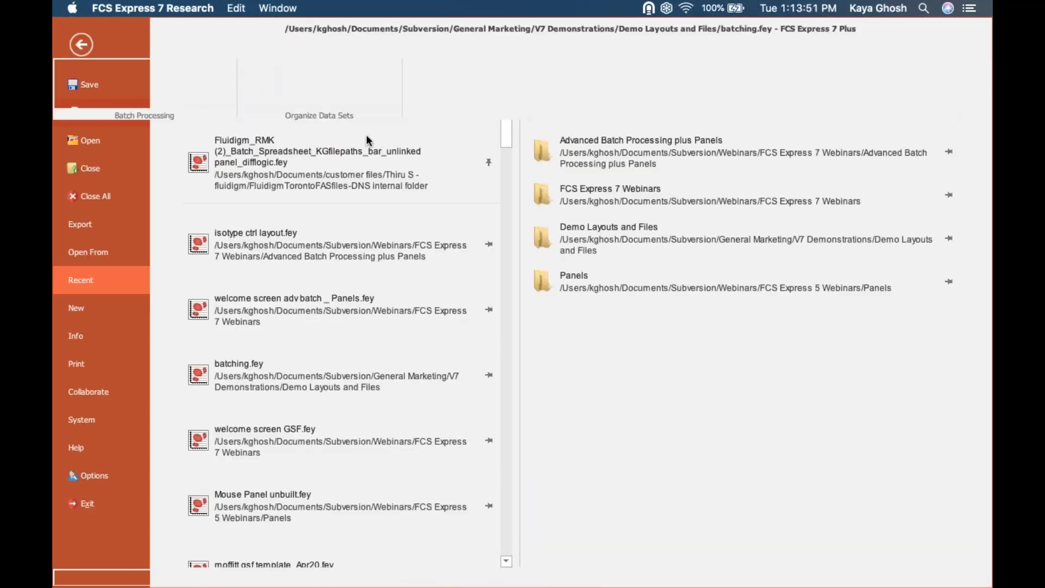
pyautogui.click(403, 152)
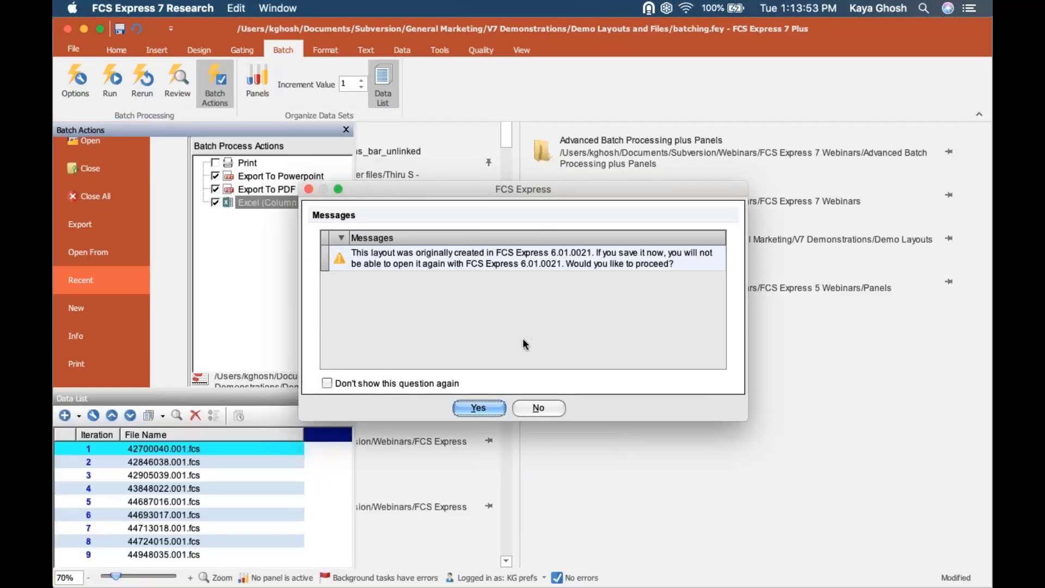
pyautogui.click(496, 403)
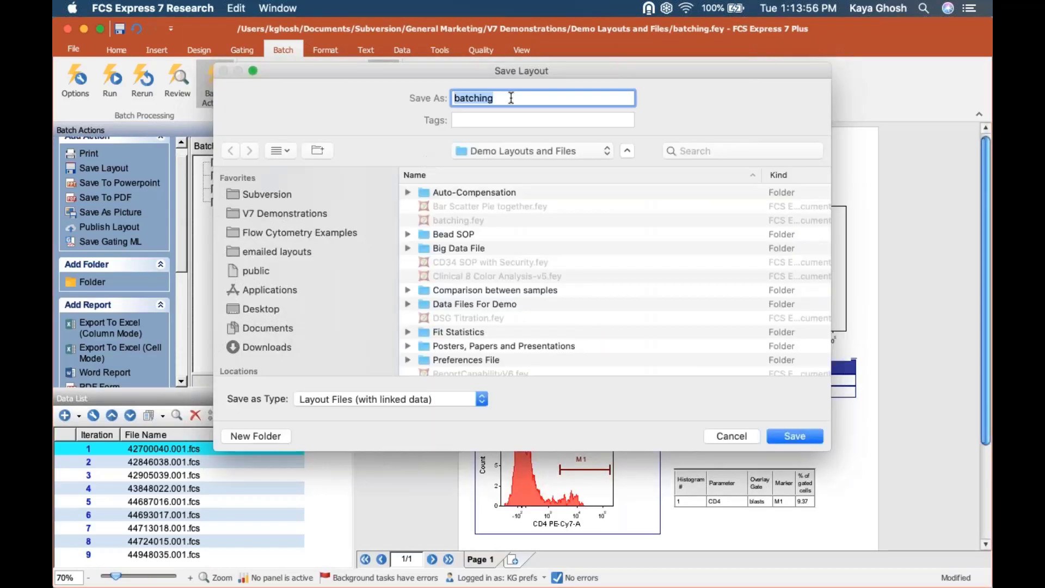
pyautogui.click(511, 98)
pyautogui.write('webinar')
pyautogui.press('Return')
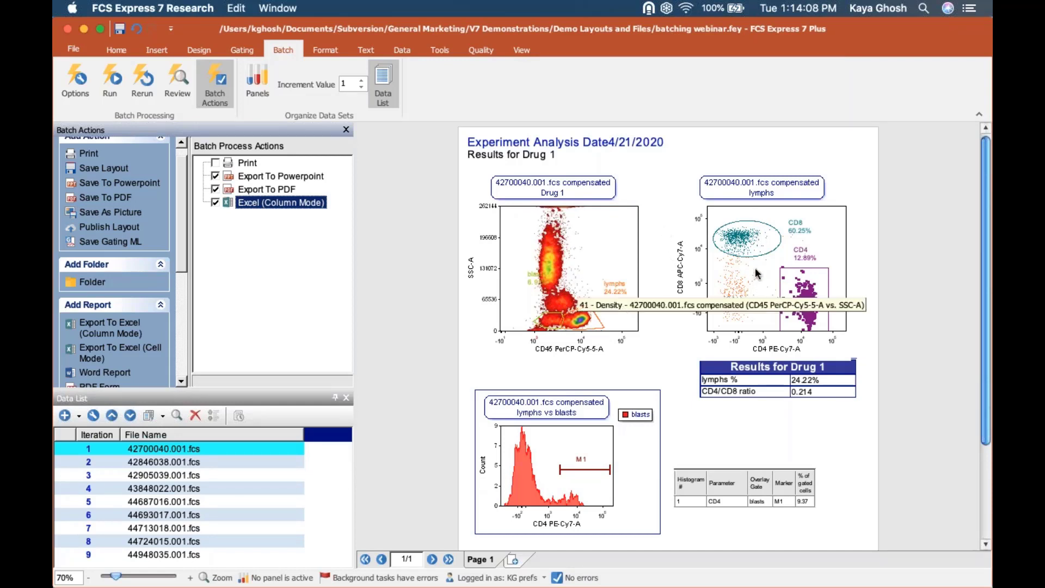
# - Add the CD8 gate's Filename, X Geometric Mean, X Median and % of gated cells statistics to the Excel (Column Mode) export
pyautogui.click(751, 245)
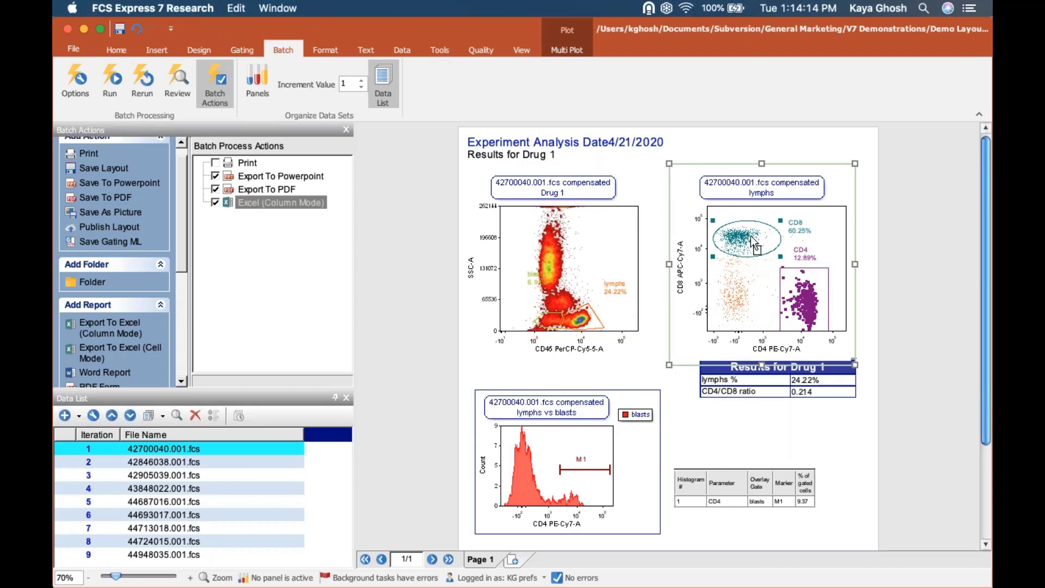
pyautogui.moveTo(700, 253); pyautogui.dragTo(254, 210)
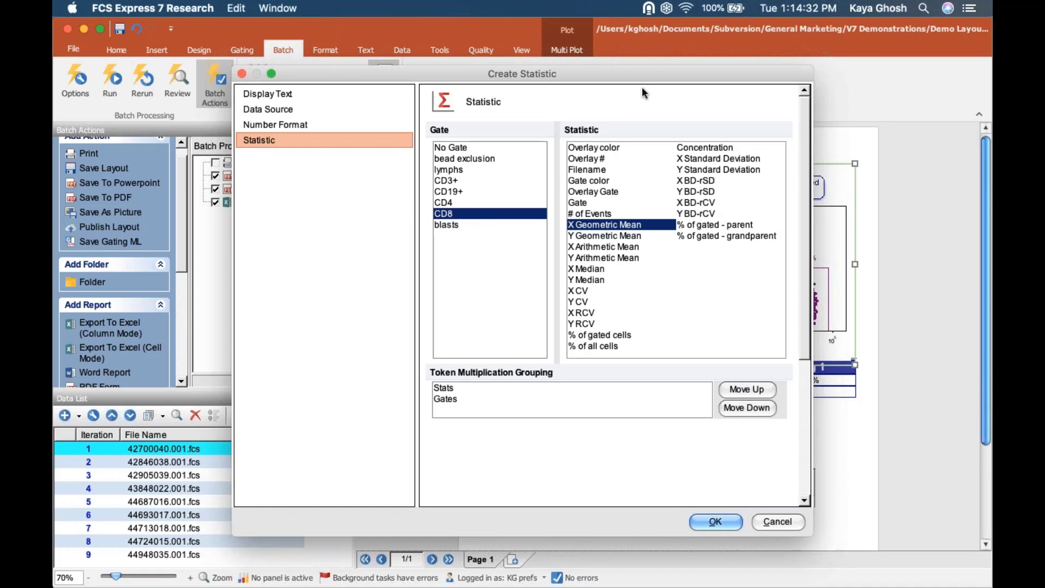
pyautogui.moveTo(532, 76); pyautogui.dragTo(372, 75)
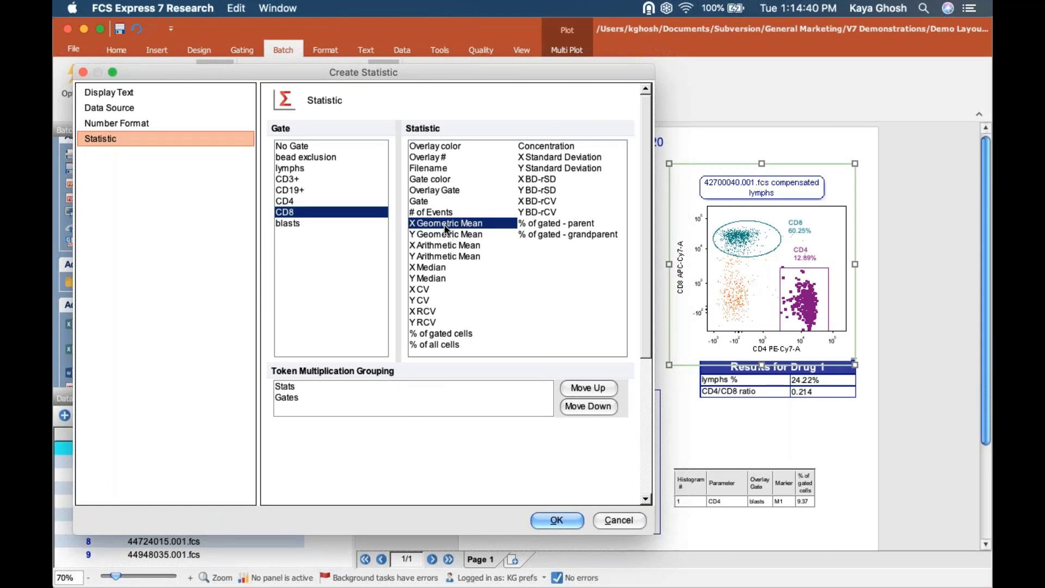
pyautogui.keyDown('super'); pyautogui.click(441, 266); pyautogui.keyUp('super')
pyautogui.keyDown('super'); pyautogui.click(451, 334); pyautogui.keyUp('super')
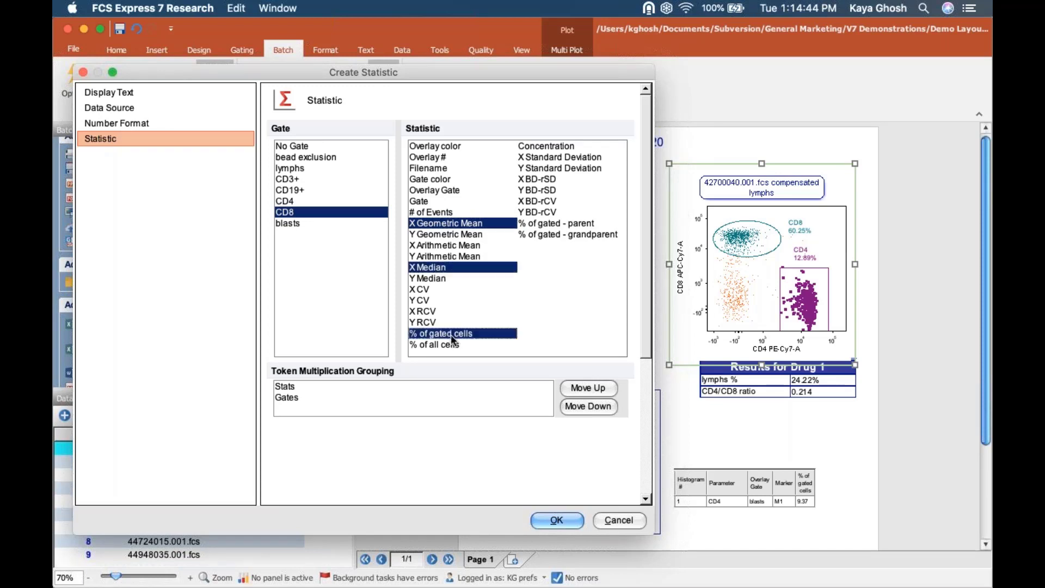
pyautogui.keyDown('super'); pyautogui.click(452, 169); pyautogui.keyUp('super')
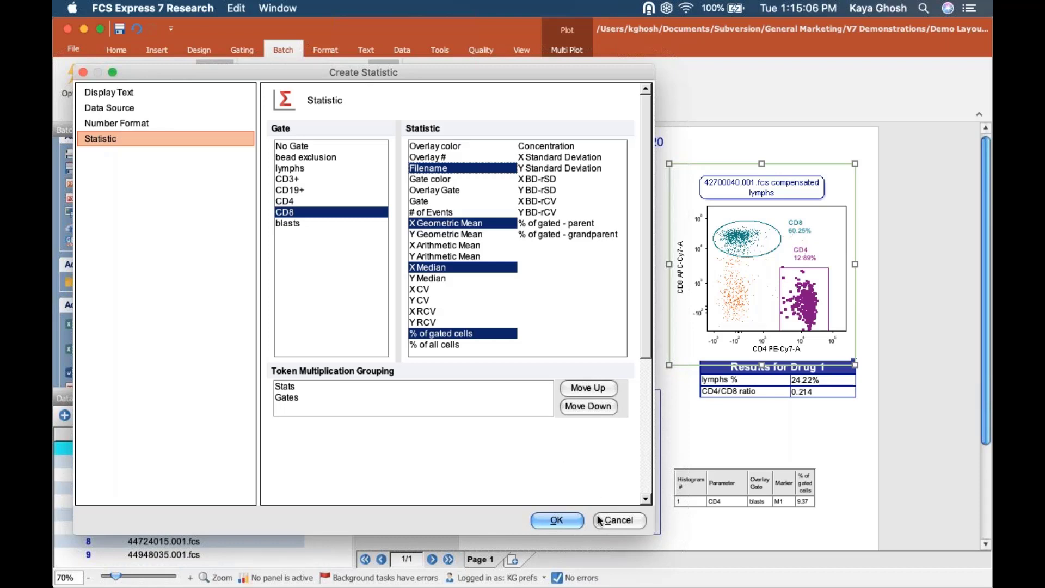
pyautogui.click(576, 521)
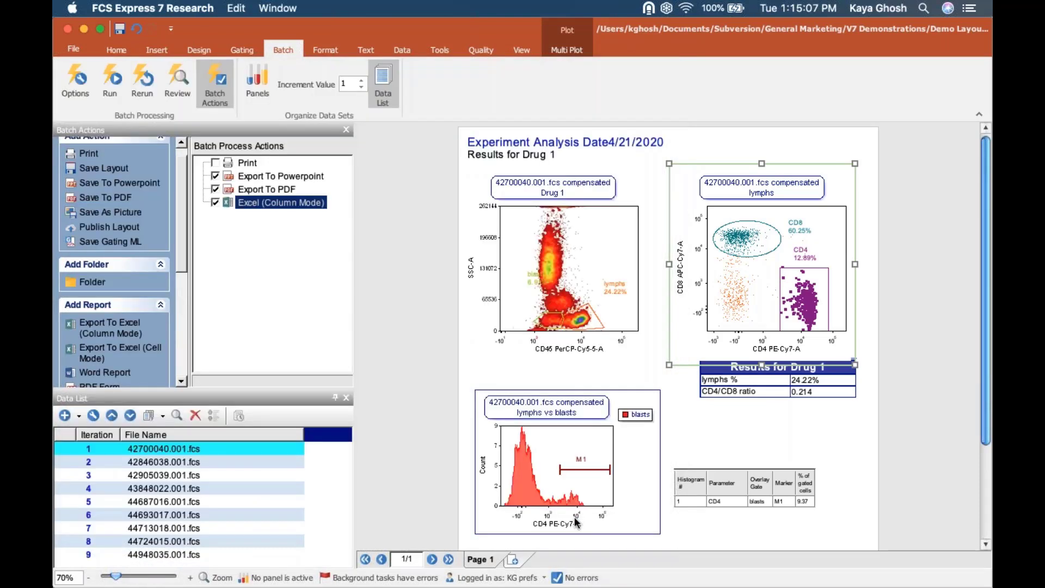
pyautogui.click(746, 239)
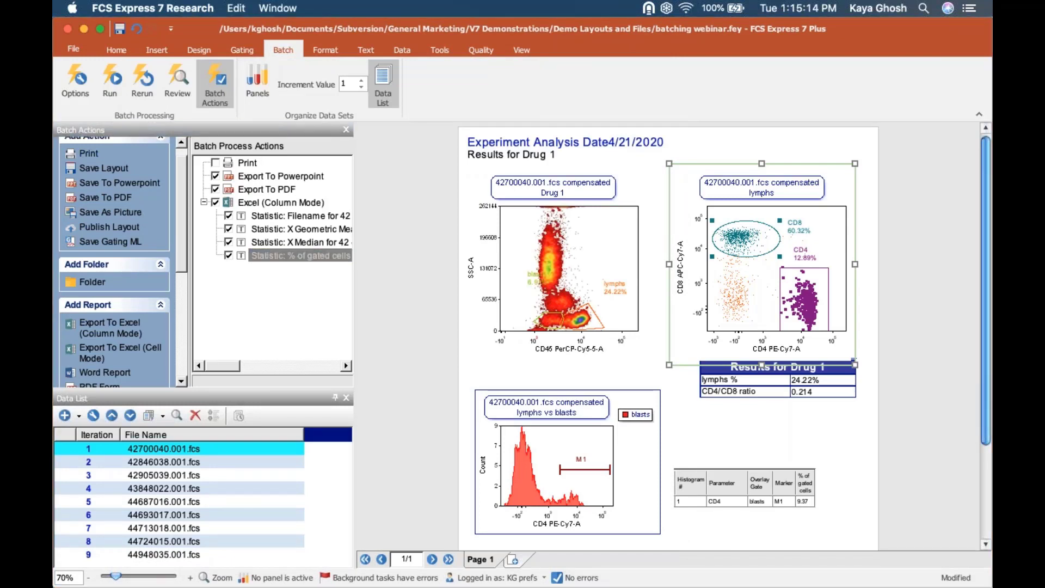
pyautogui.click(397, 289)
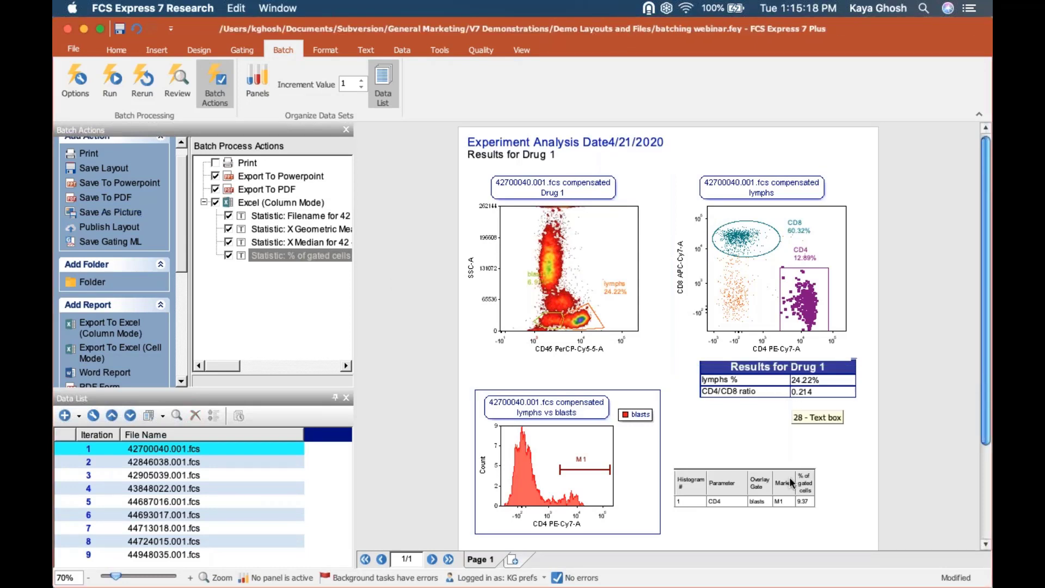
# - Show the Low bound and # of Events columns in the histogram statistics table
pyautogui.click(808, 501)
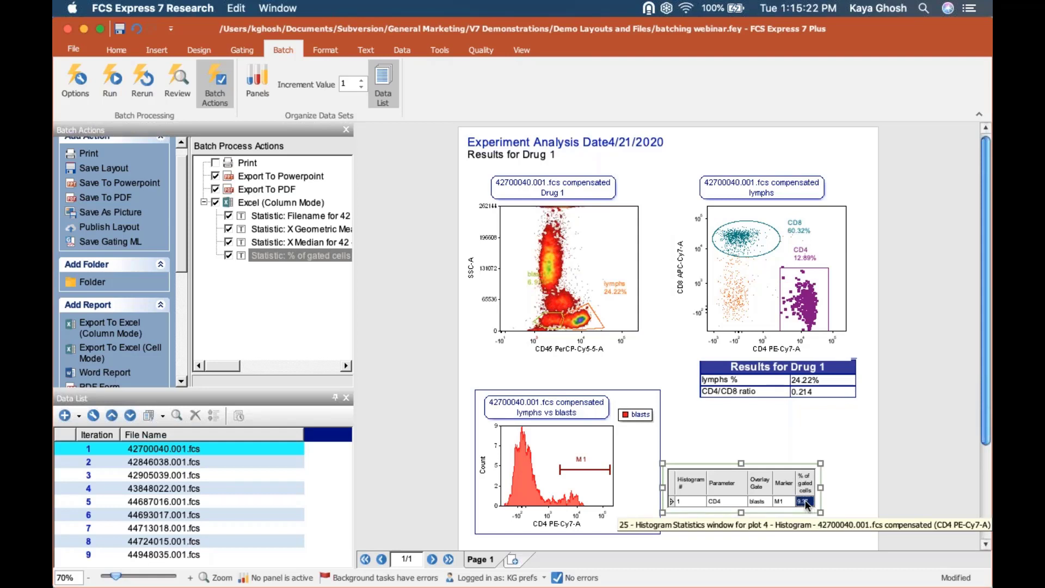
pyautogui.rightClick(764, 494)
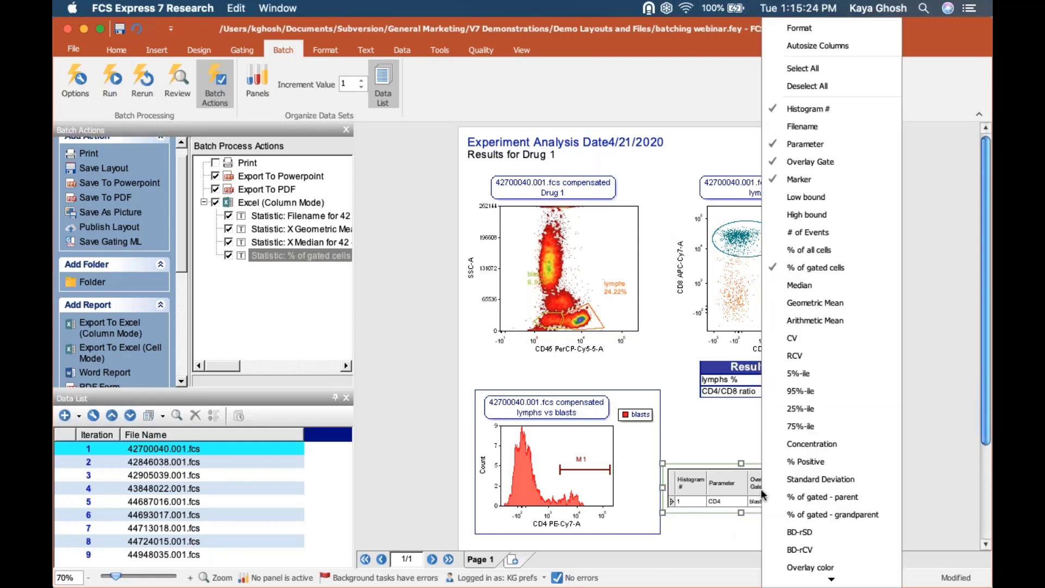
pyautogui.click(791, 196)
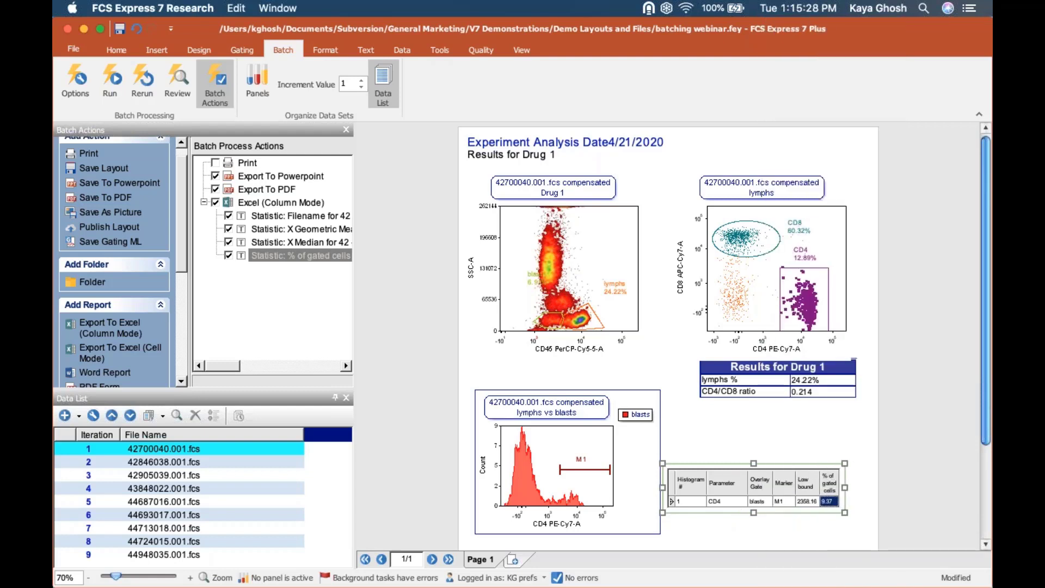
pyautogui.rightClick(779, 500)
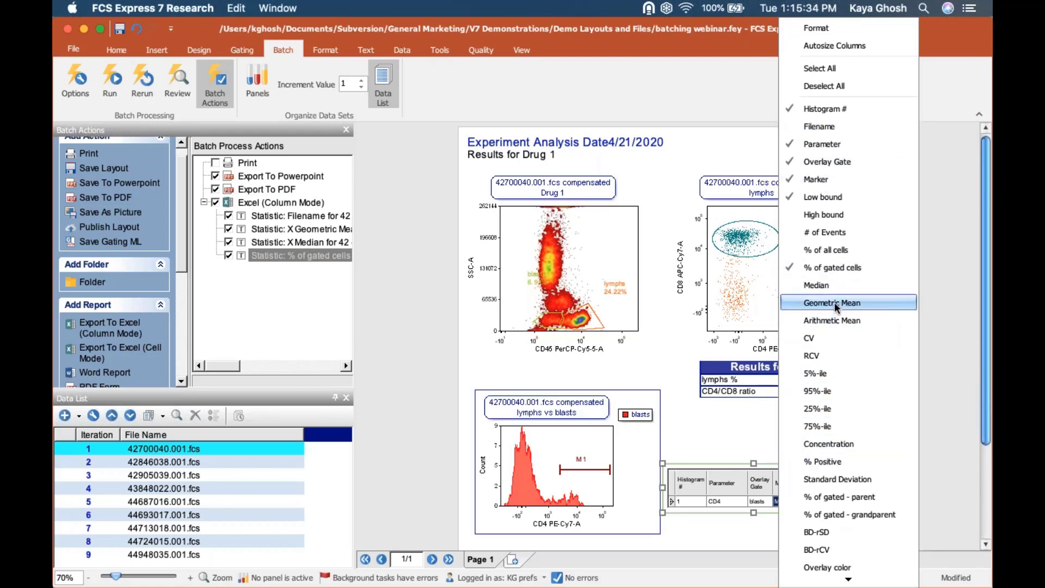
pyautogui.click(843, 233)
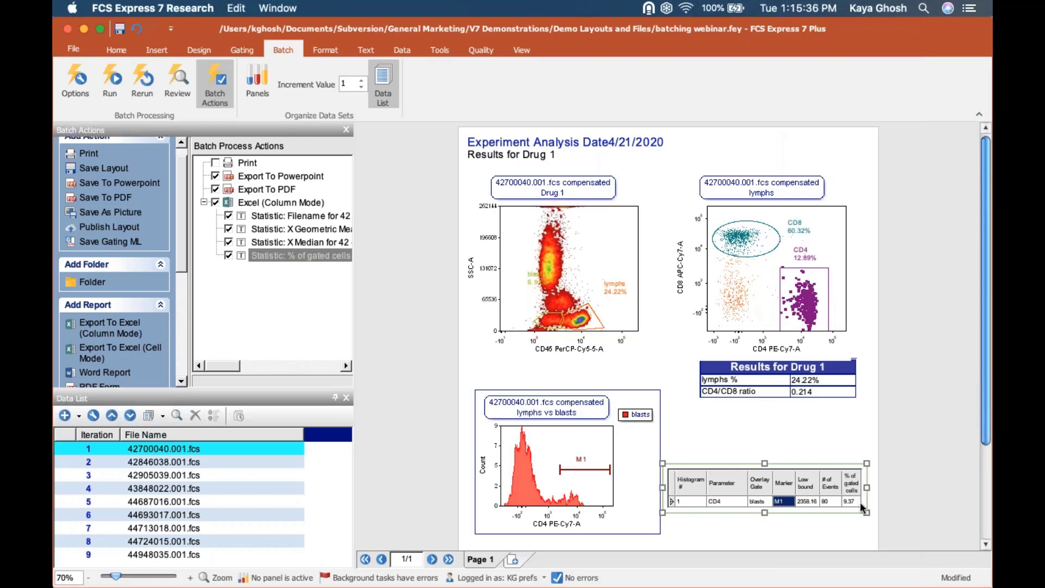
# - Add the histogram table's Low bound, # of Events and % of gated cells values and the Results text box tokens to the Excel export
pyautogui.moveTo(809, 501); pyautogui.dragTo(248, 204)
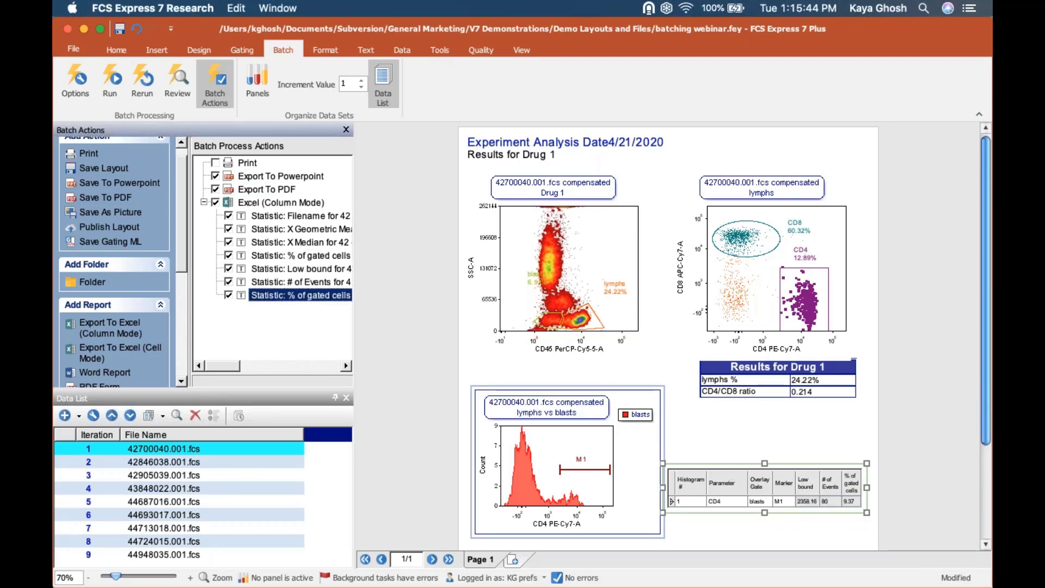
pyautogui.click(846, 368)
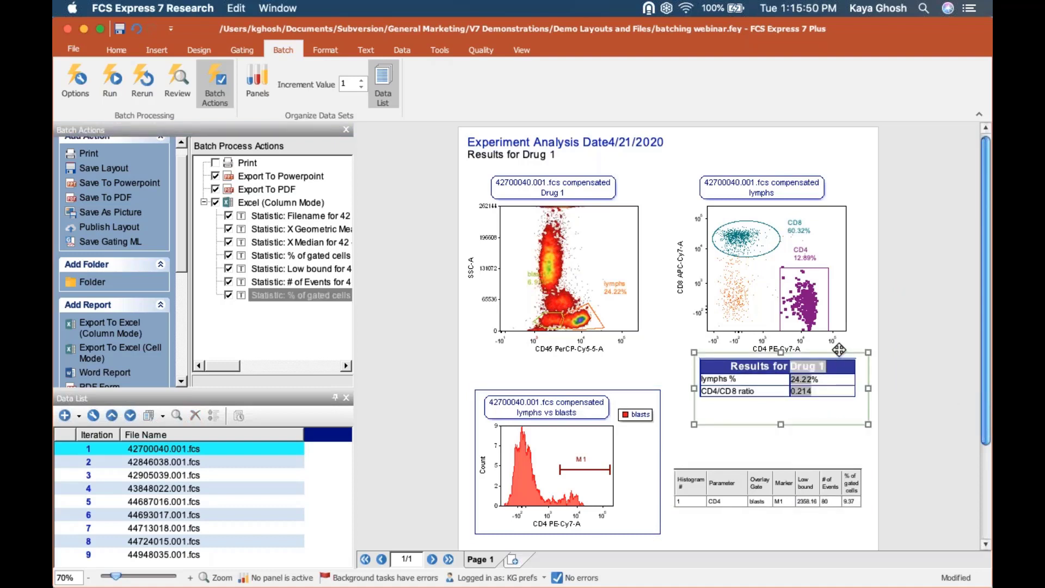
pyautogui.moveTo(663, 412)
pyautogui.mouseDown()
pyautogui.moveTo(354, 350)
pyautogui.moveTo(291, 216)
pyautogui.moveTo(257, 194)
pyautogui.moveTo(257, 204)
pyautogui.mouseUp()
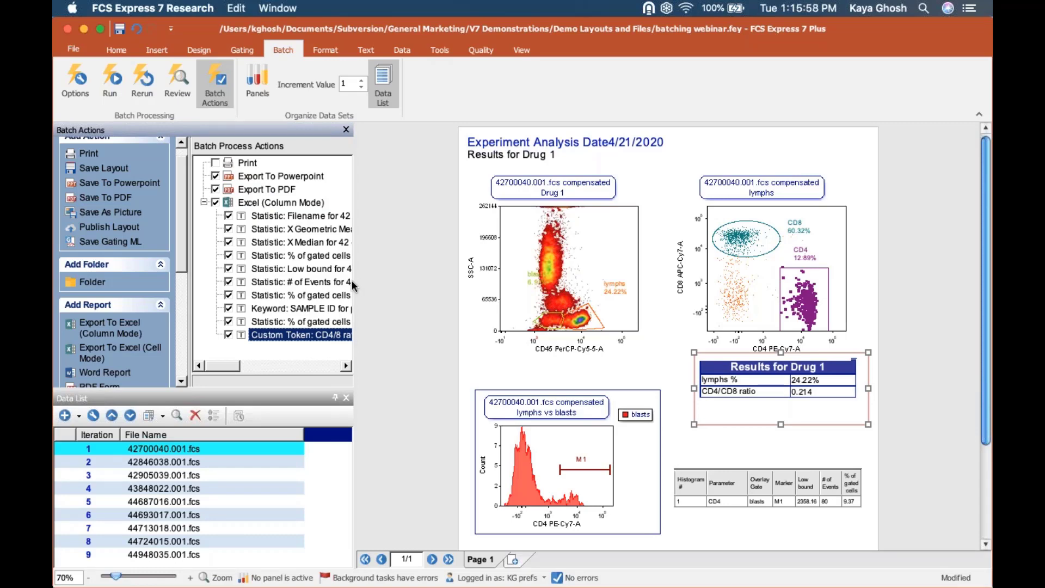
# - Widen the Batch Actions pane and its action list so the full names of the export items can be read
pyautogui.moveTo(353, 280); pyautogui.dragTo(435, 280)
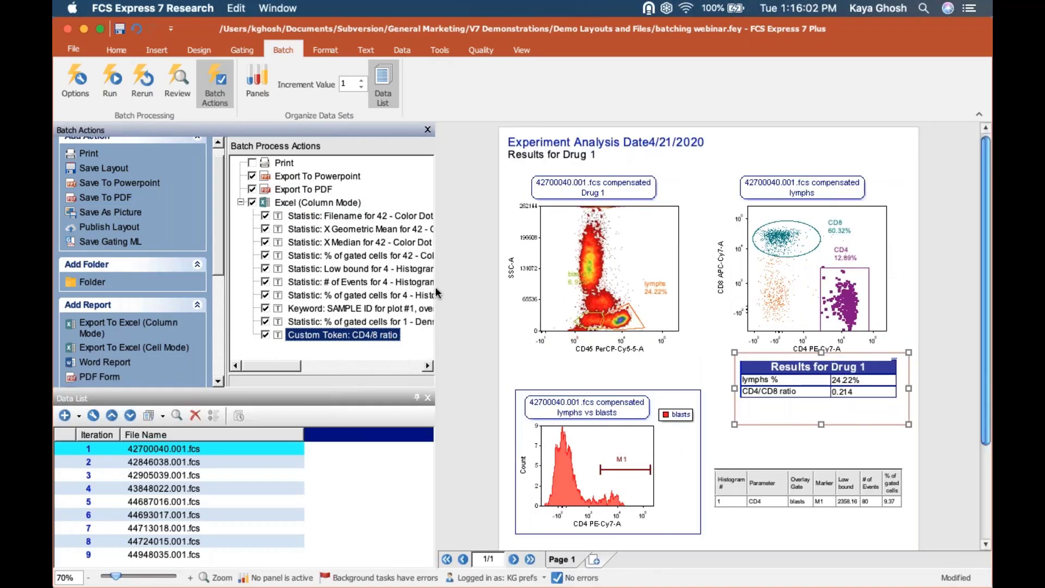
pyautogui.moveTo(476, 291); pyautogui.dragTo(504, 291)
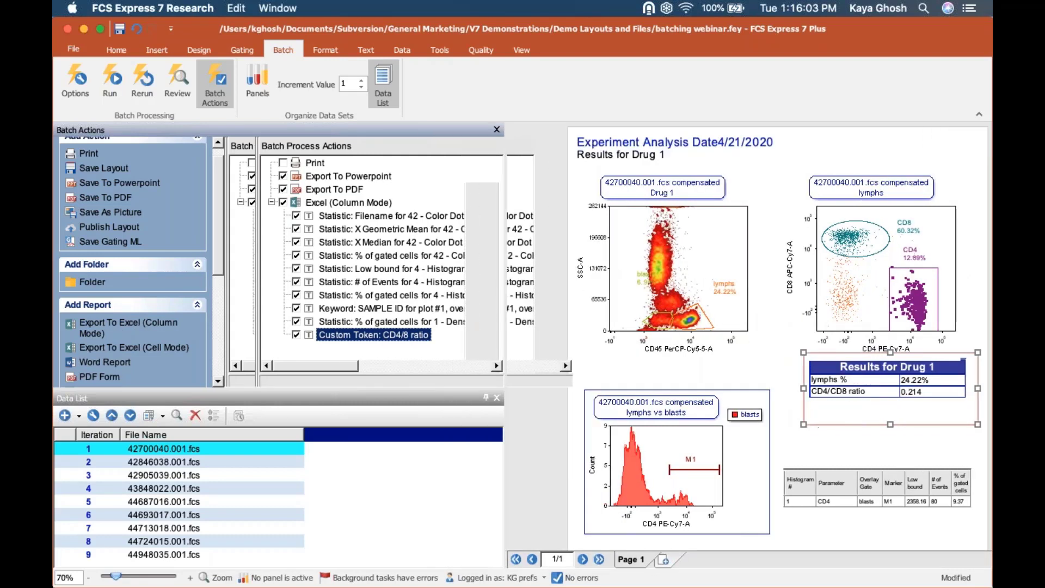
pyautogui.moveTo(260, 315); pyautogui.dragTo(194, 315)
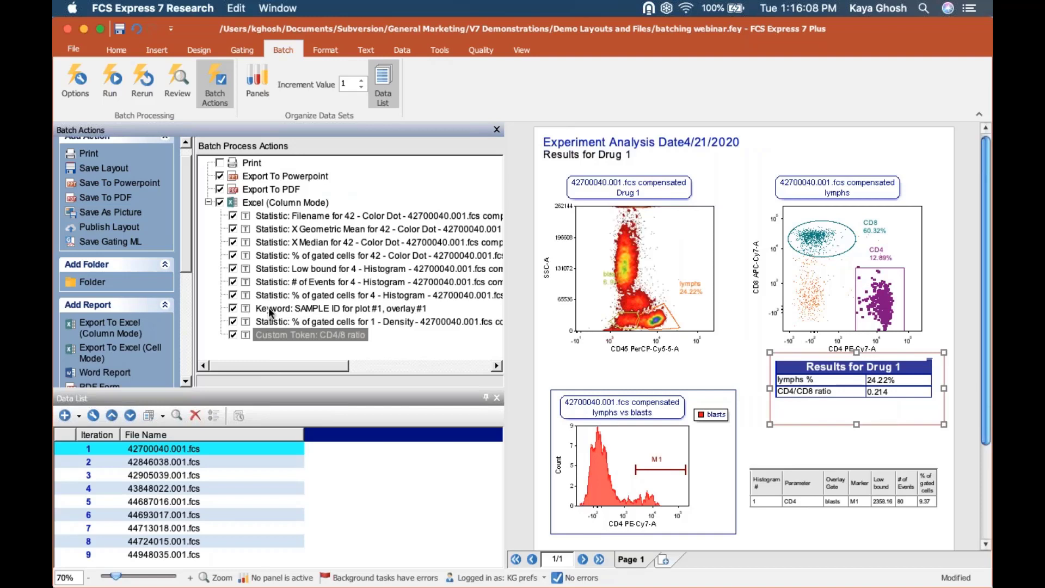
# - Move the SAMPLE ID keyword directly below the Filename statistic in the Excel export and save the layout
pyautogui.click(269, 308)
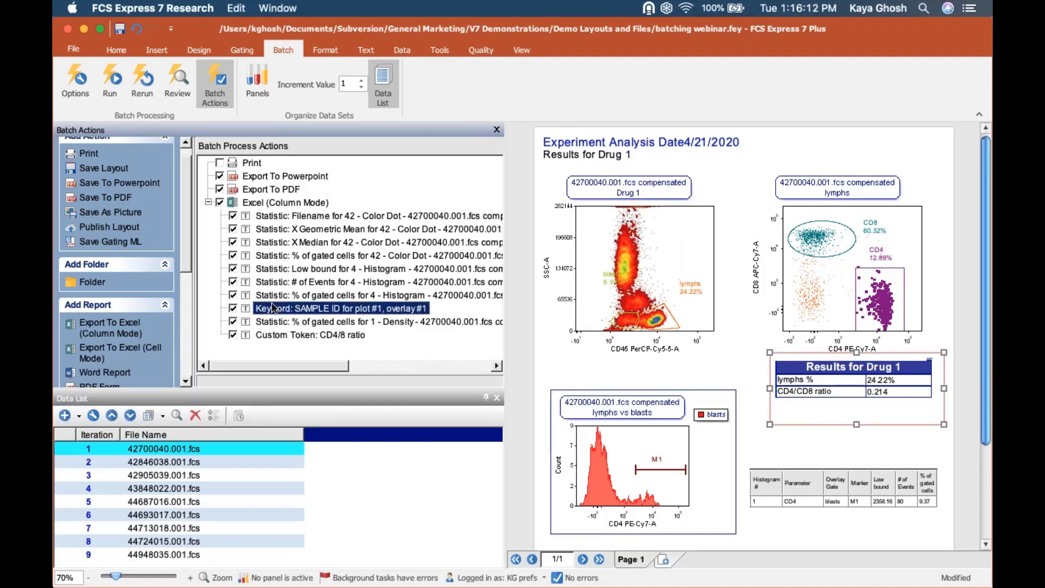
pyautogui.moveTo(267, 309); pyautogui.dragTo(206, 223)
pyautogui.click(334, 217)
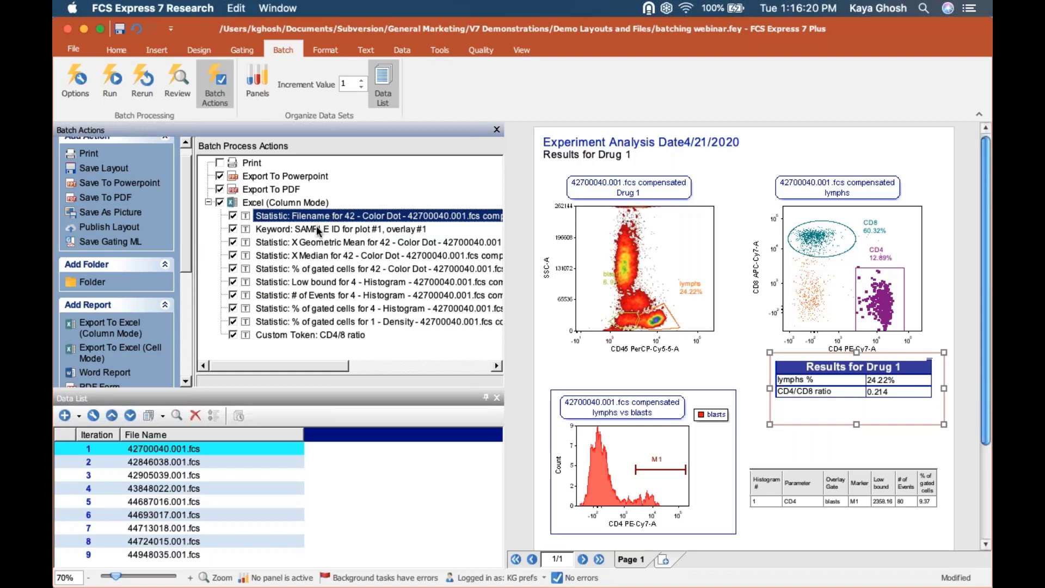
pyautogui.click(321, 229)
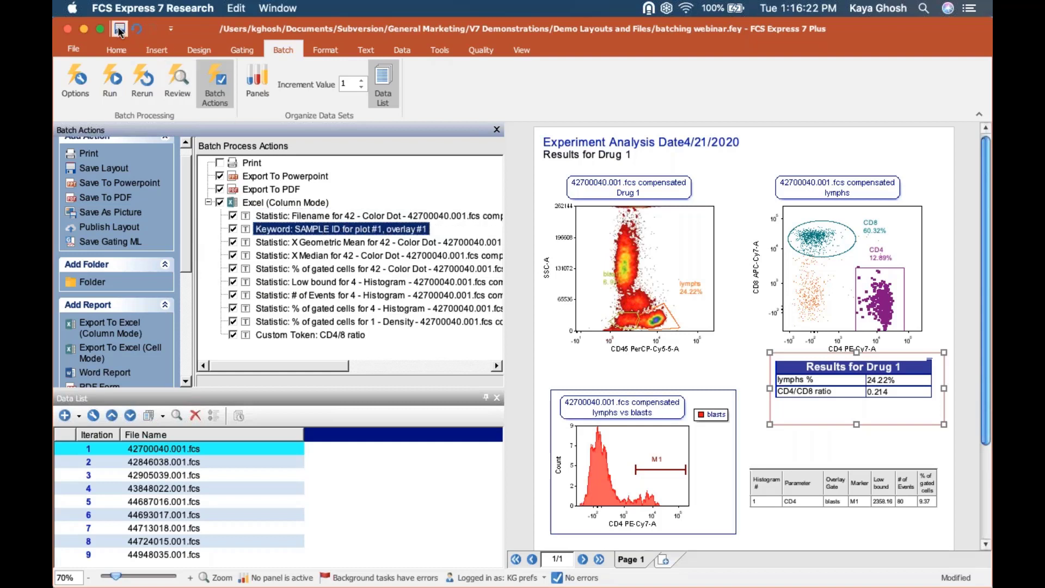
pyautogui.click(119, 28)
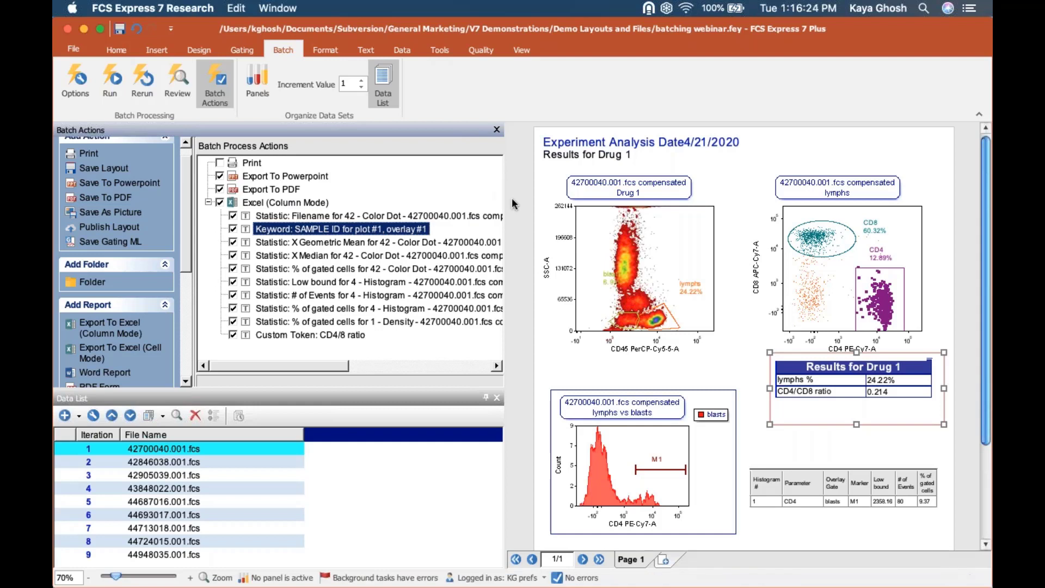
# - Step all plots forward through the data files to iteration 8 and back to iteration 3 to check gates and results
pyautogui.click(403, 50)
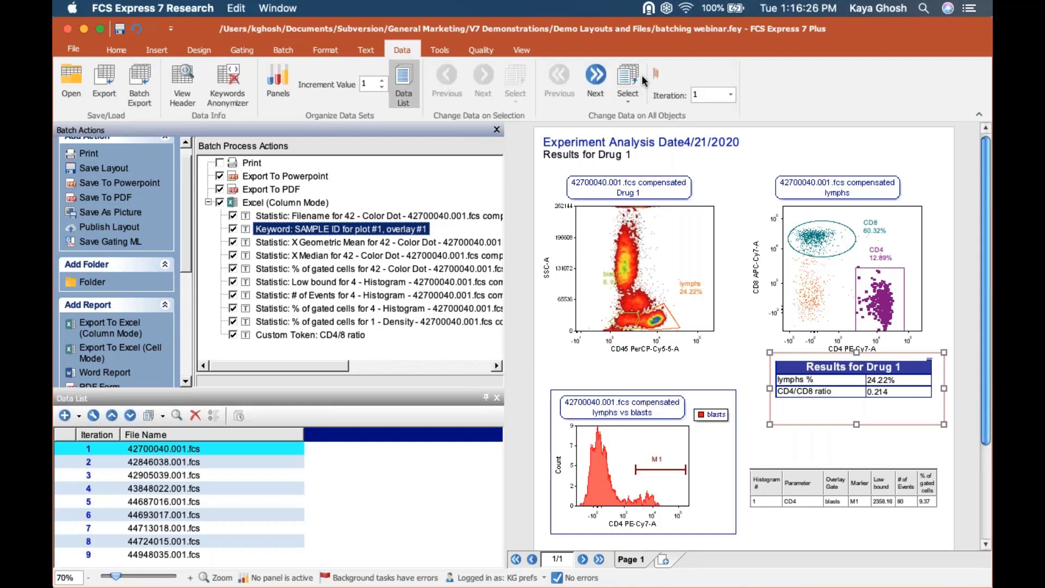
pyautogui.click(596, 86)
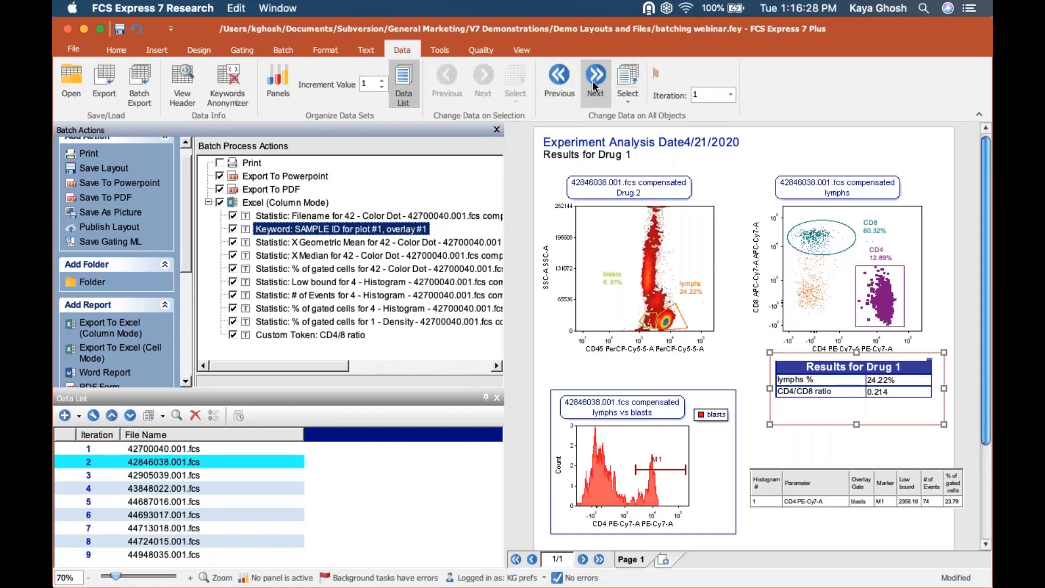
pyautogui.click(596, 85)
pyautogui.click(591, 82)
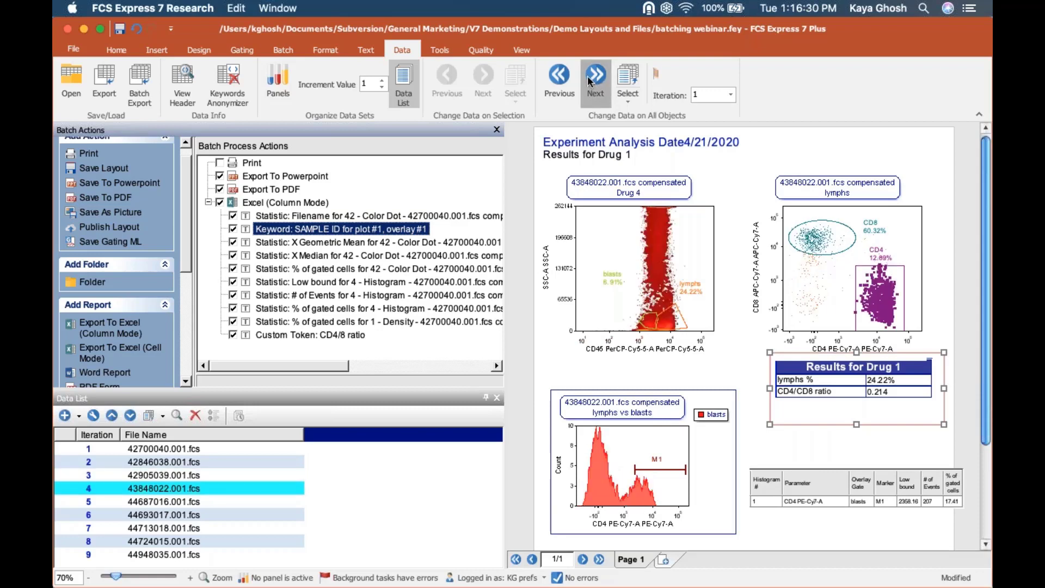
pyautogui.click(591, 83)
pyautogui.click(590, 83)
pyautogui.click(591, 80)
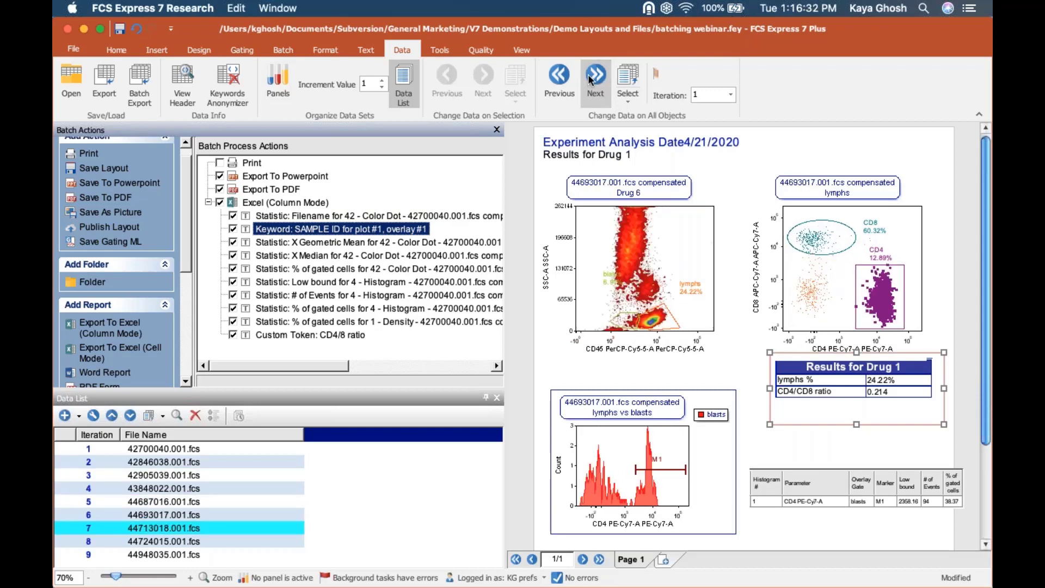
pyautogui.click(590, 79)
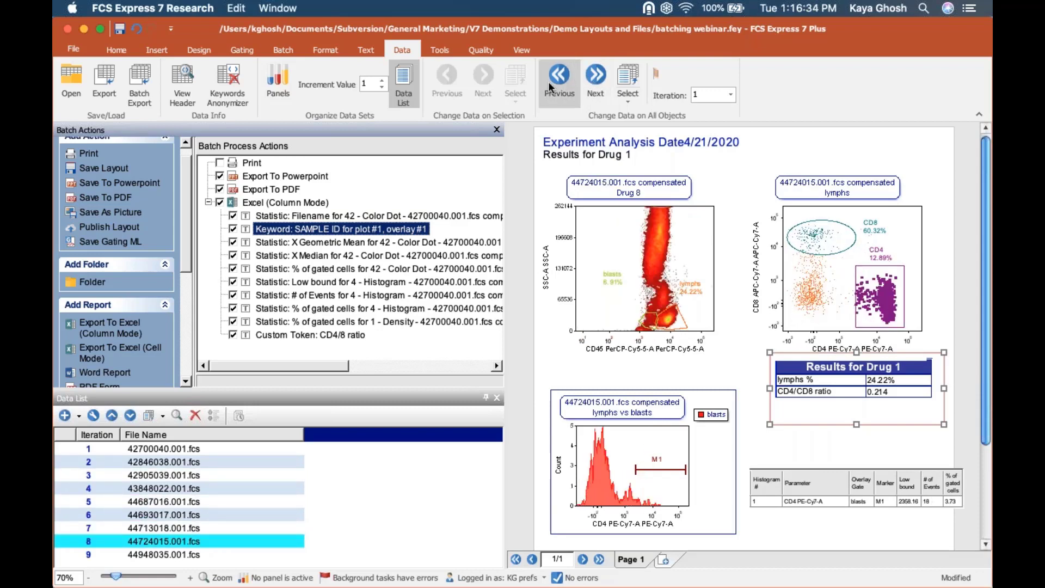
pyautogui.click(549, 84)
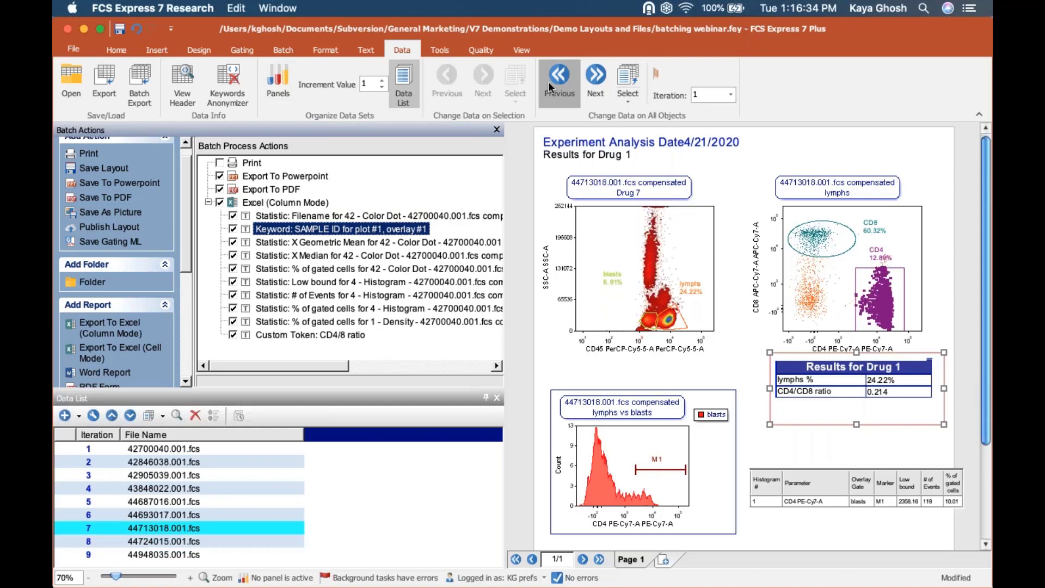
pyautogui.click(551, 88)
pyautogui.click(551, 88)
pyautogui.click(551, 87)
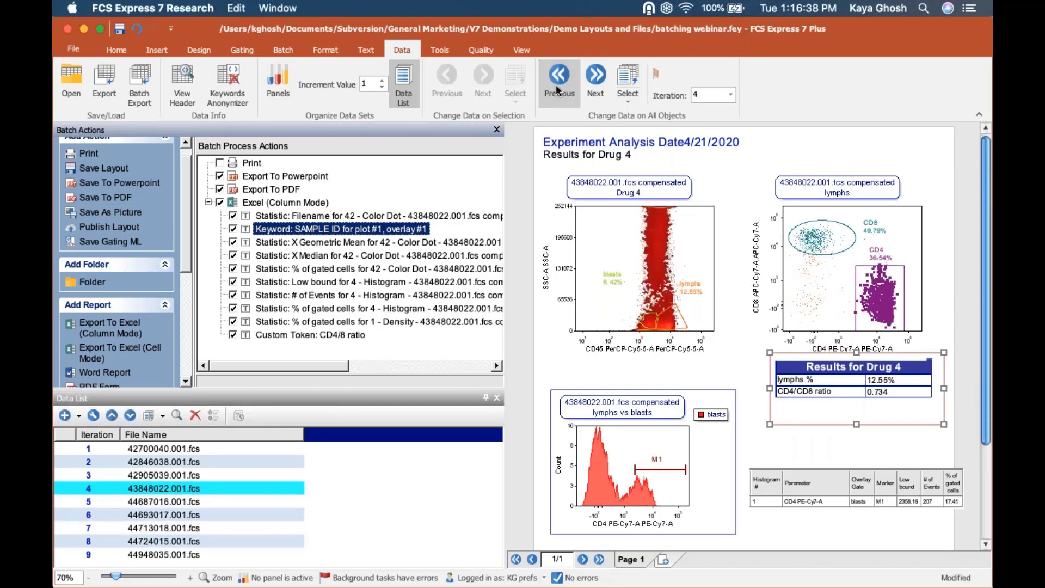
pyautogui.click(559, 87)
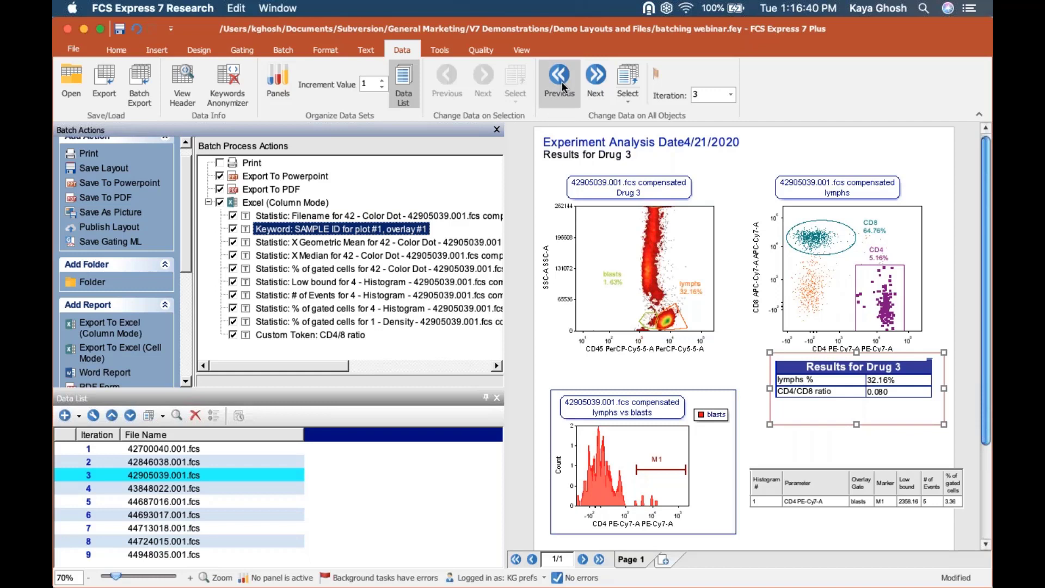
# - Return all plots to the first data file, iteration 1
pyautogui.click(563, 87)
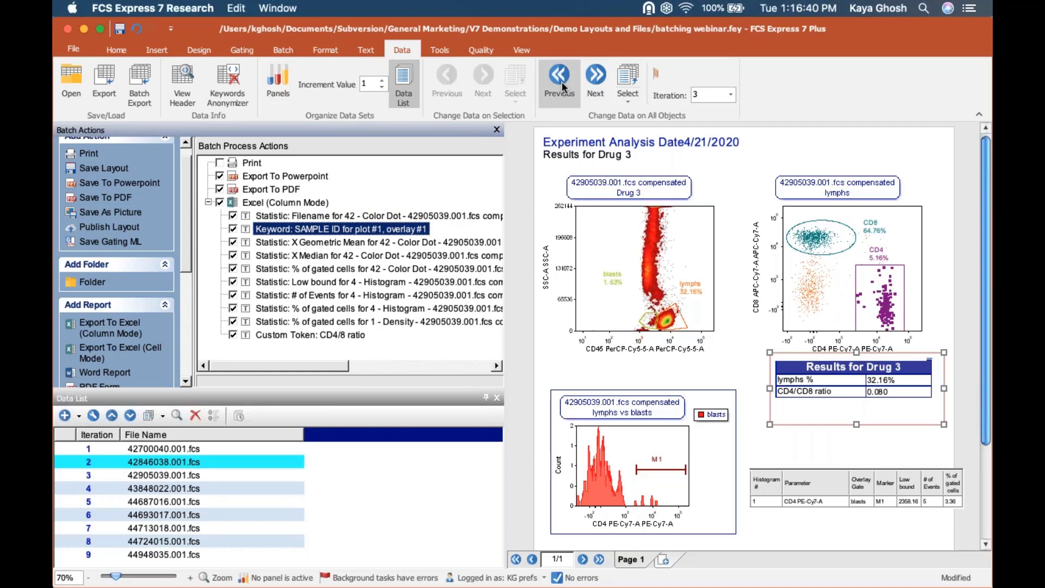
pyautogui.click(730, 95)
pyautogui.click(713, 108)
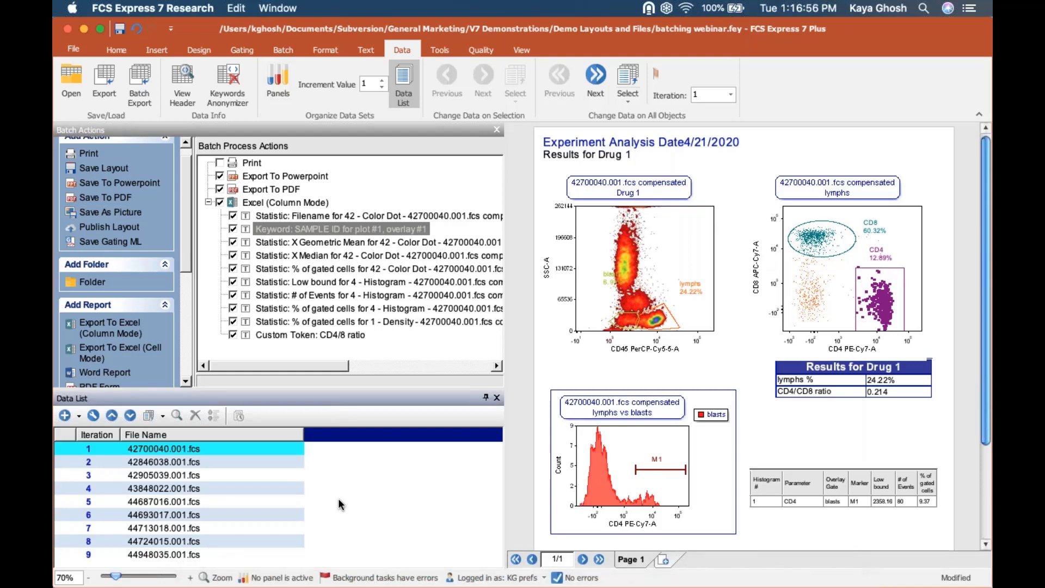
# - Narrow the Batch Actions and Data List area and the File Name column to give the layout more room
pyautogui.moveTo(505, 351); pyautogui.dragTo(389, 353)
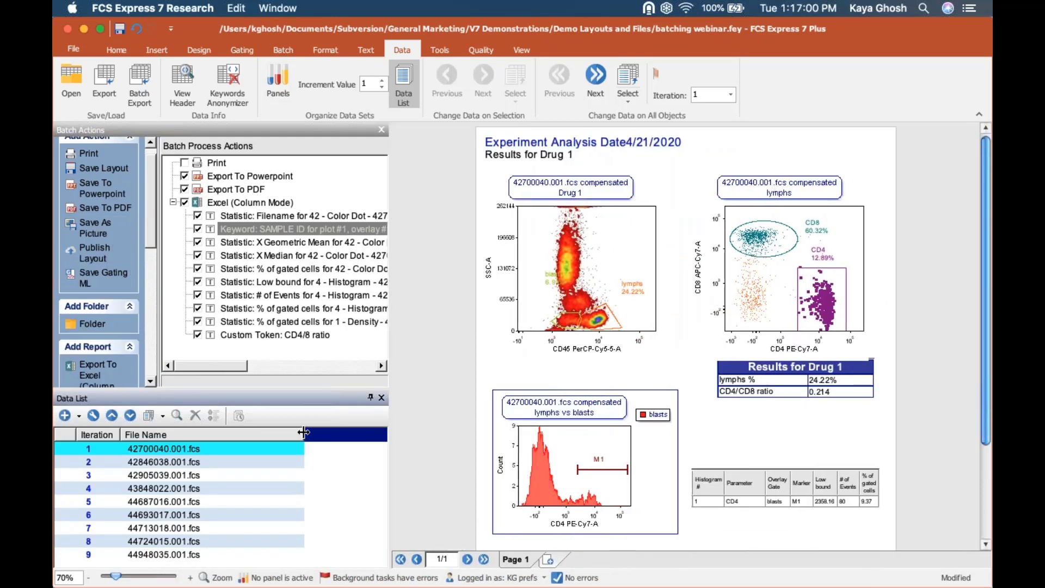
pyautogui.moveTo(303, 435); pyautogui.dragTo(256, 437)
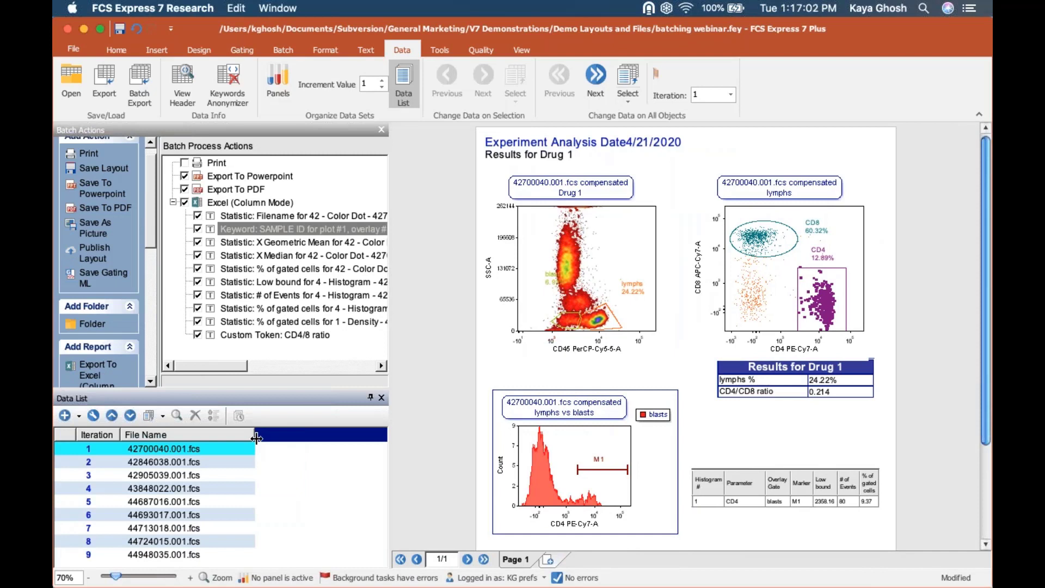
# - Load iteration 4 from the data list to check its plots, and return all plots to iteration 1
pyautogui.click(89, 489)
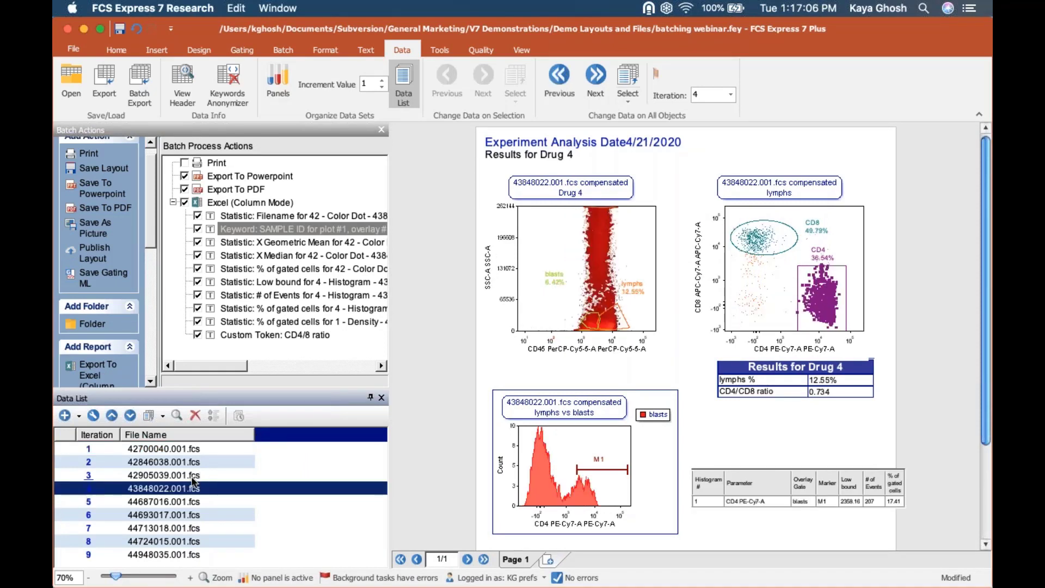
pyautogui.moveTo(317, 586)
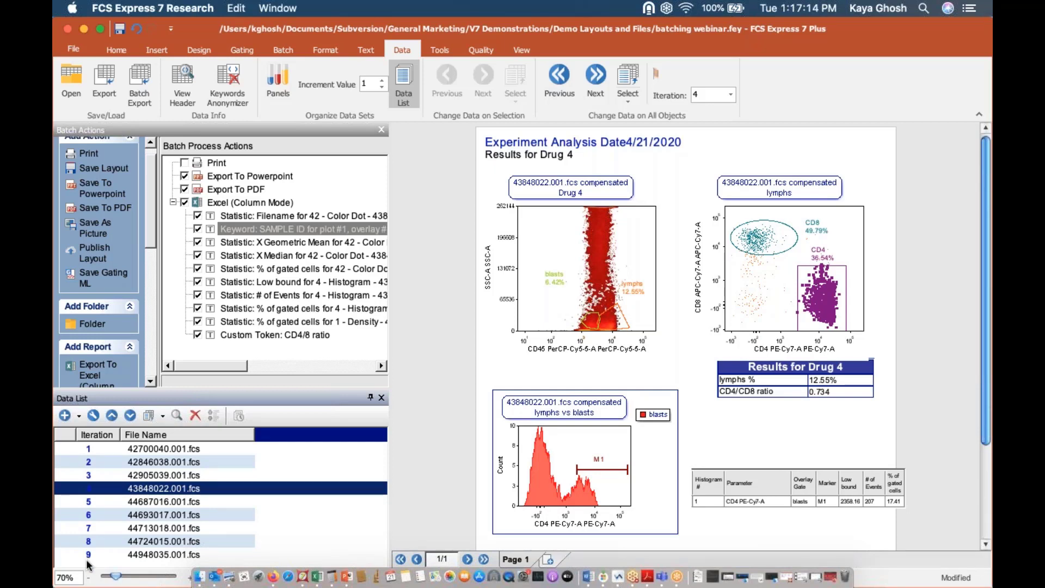
pyautogui.click(89, 456)
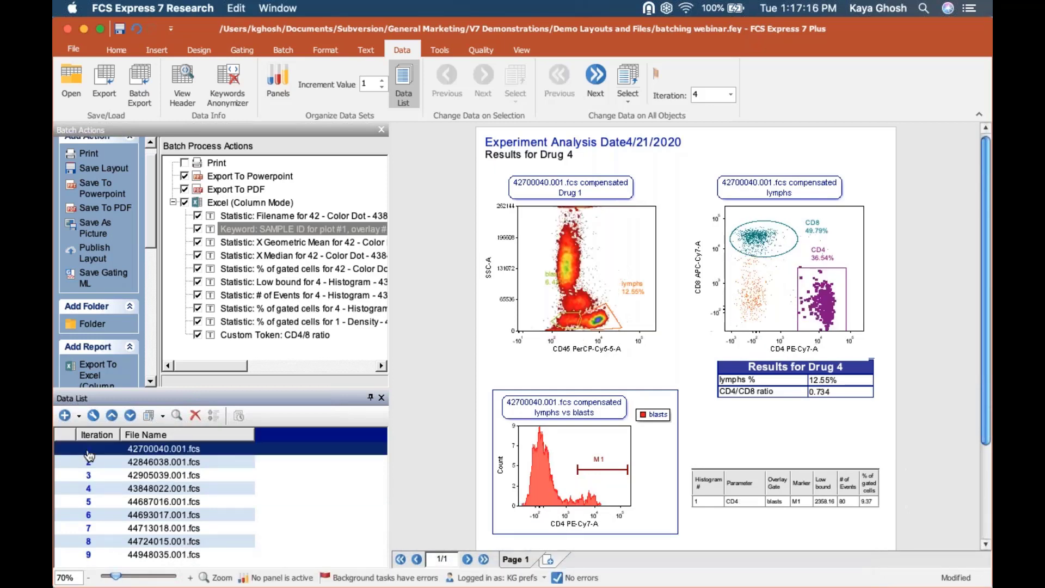
pyautogui.click(731, 95)
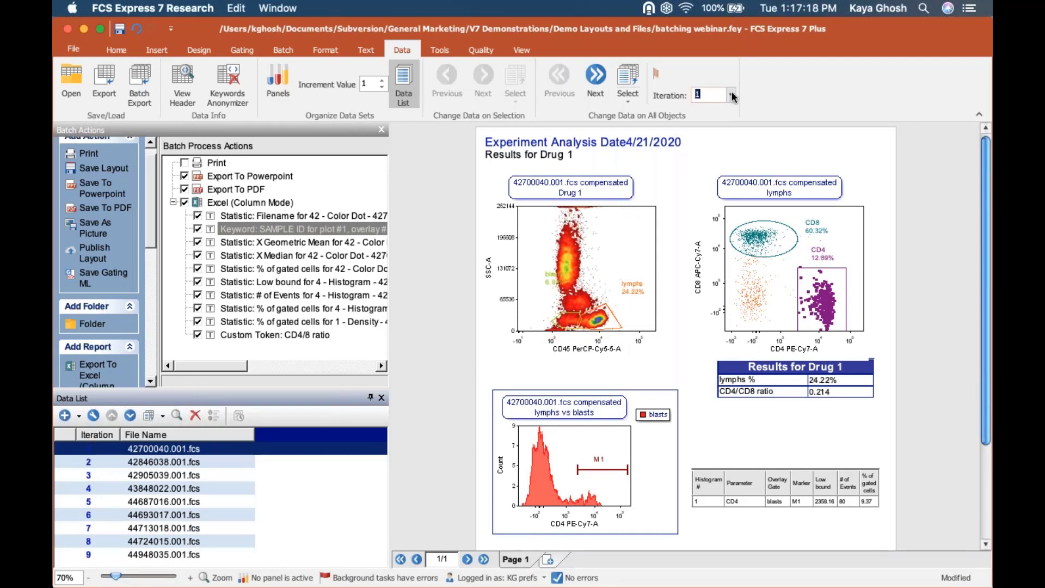
pyautogui.click(560, 74)
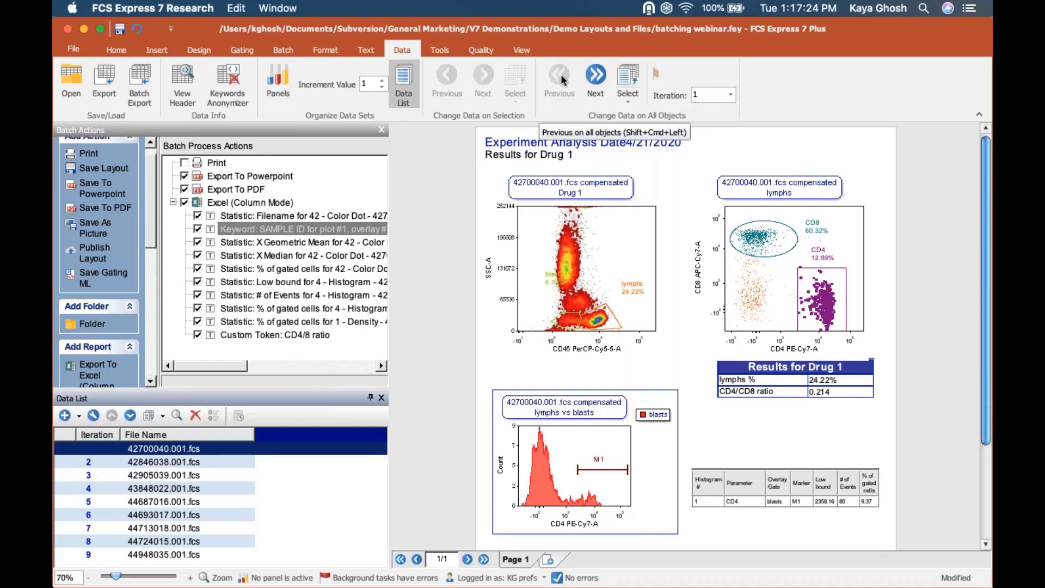
# - Run the batch process and agree to clear the saved iteration snapshots
pyautogui.click(280, 50)
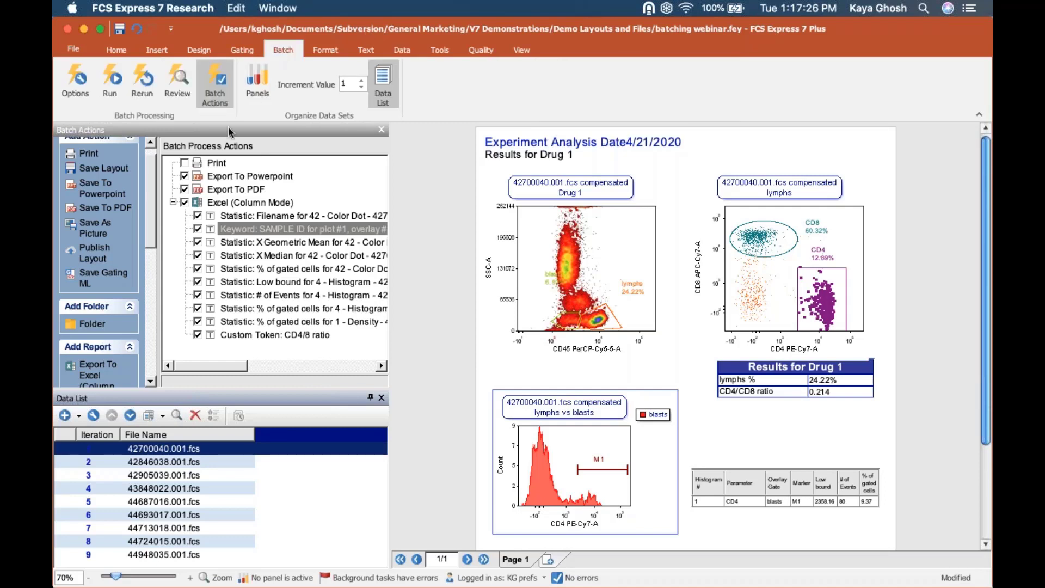
pyautogui.click(109, 86)
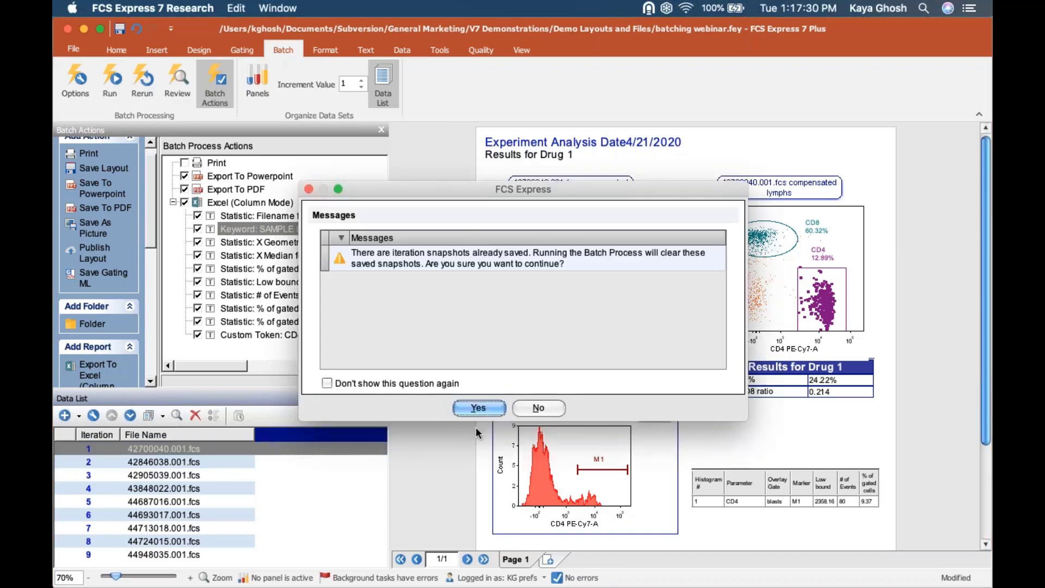
pyautogui.click(461, 410)
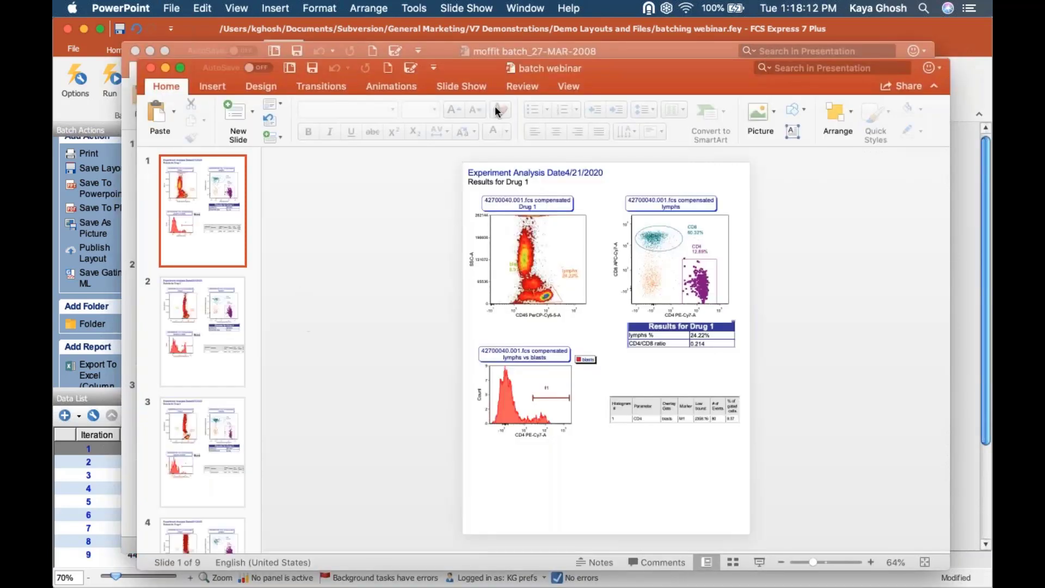
# - Minimize the moffit batch_27-MAR-2008 presentation and reposition the exported batch webinar presentation to view its slides
pyautogui.click(151, 51)
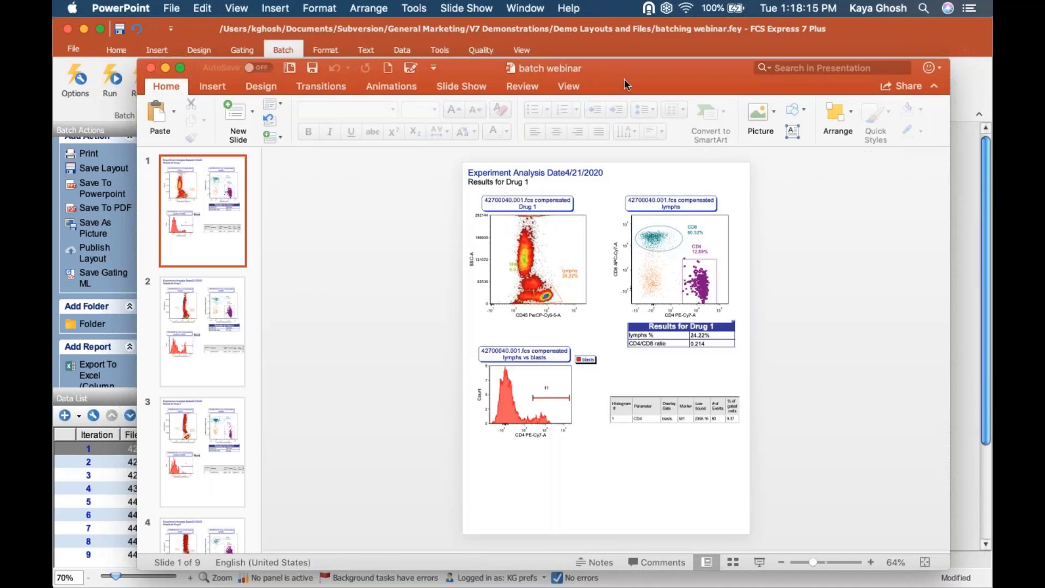
pyautogui.moveTo(602, 64); pyautogui.dragTo(572, 40)
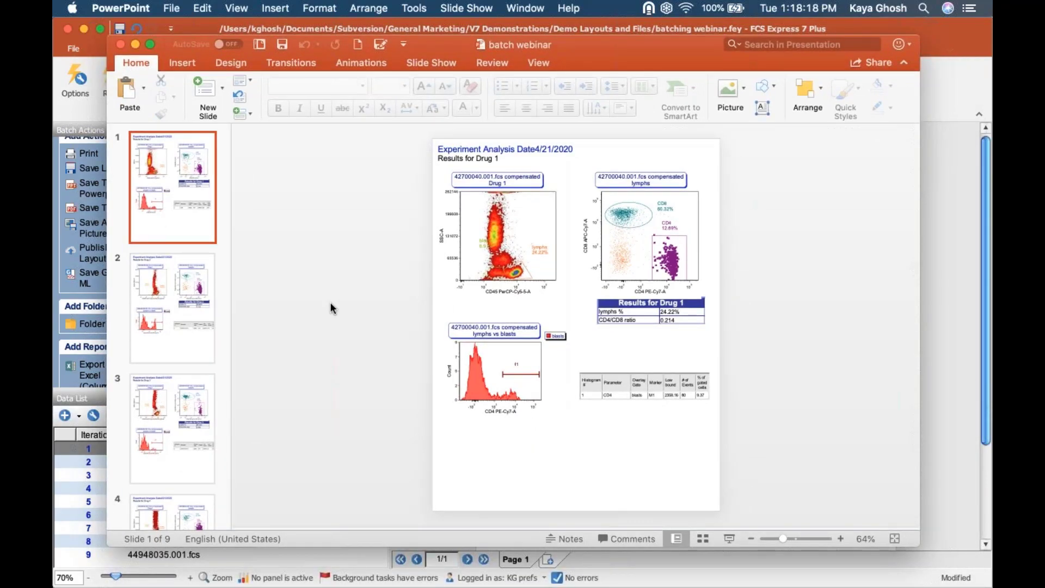
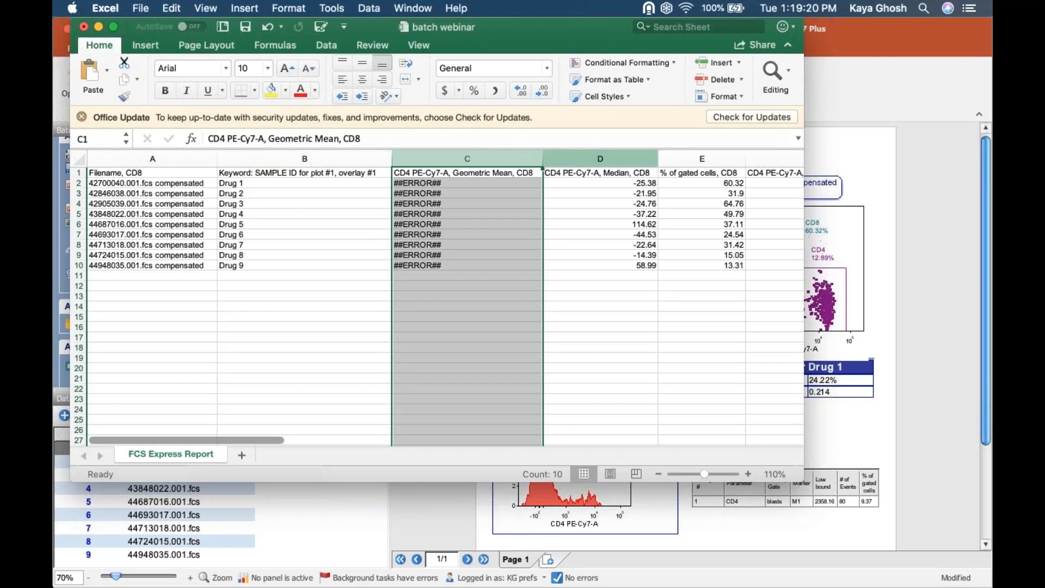
# - Examine the exported workbook's statistics columns, from the CD8 geometric mean, median and % of gated cells to the M1 marker values
pyautogui.click(580, 160)
pyautogui.click(684, 160)
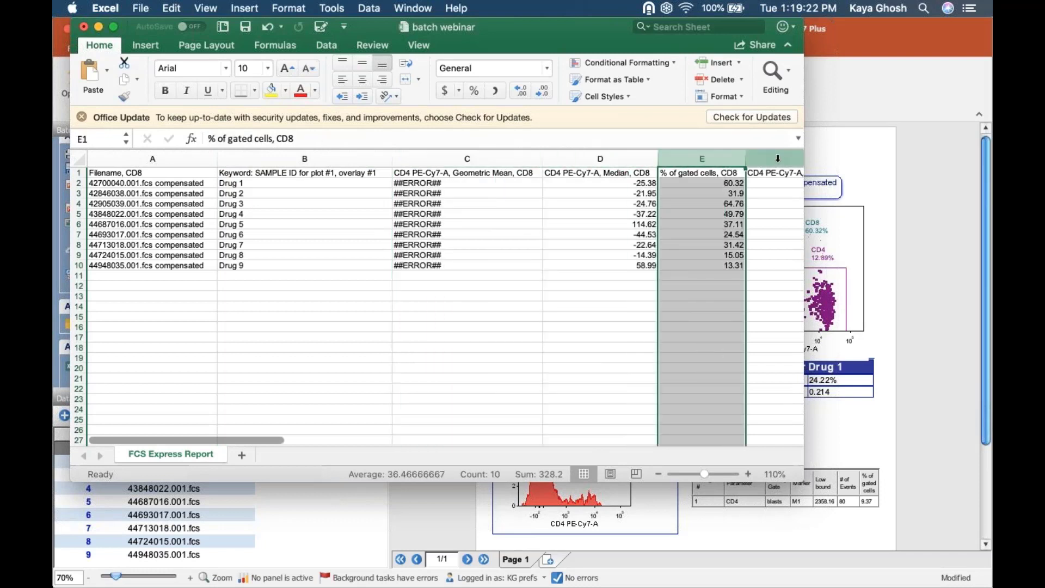
pyautogui.click(777, 158)
pyautogui.click(472, 159)
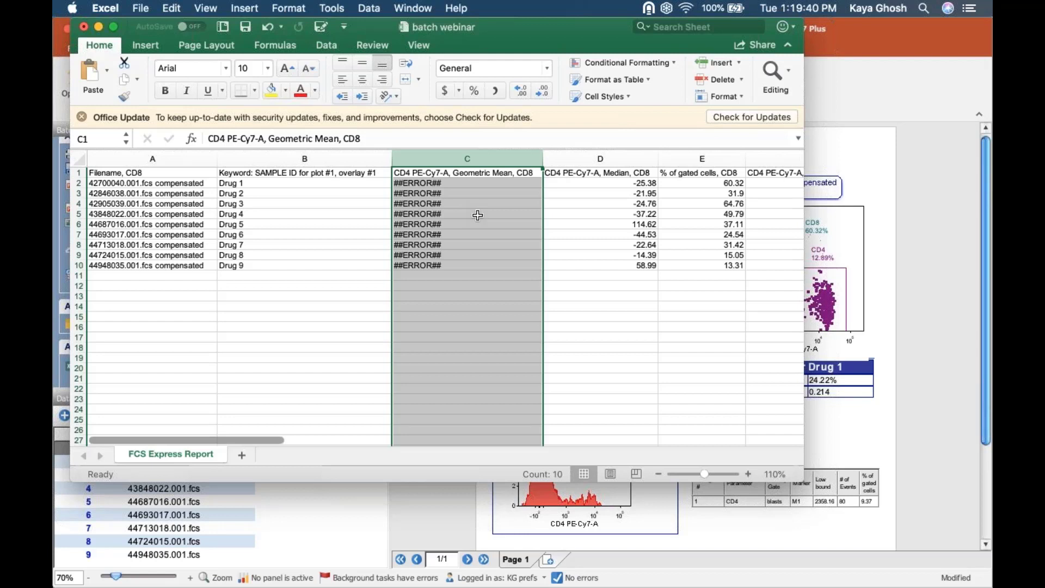
pyautogui.hscroll(5, 477, 215)
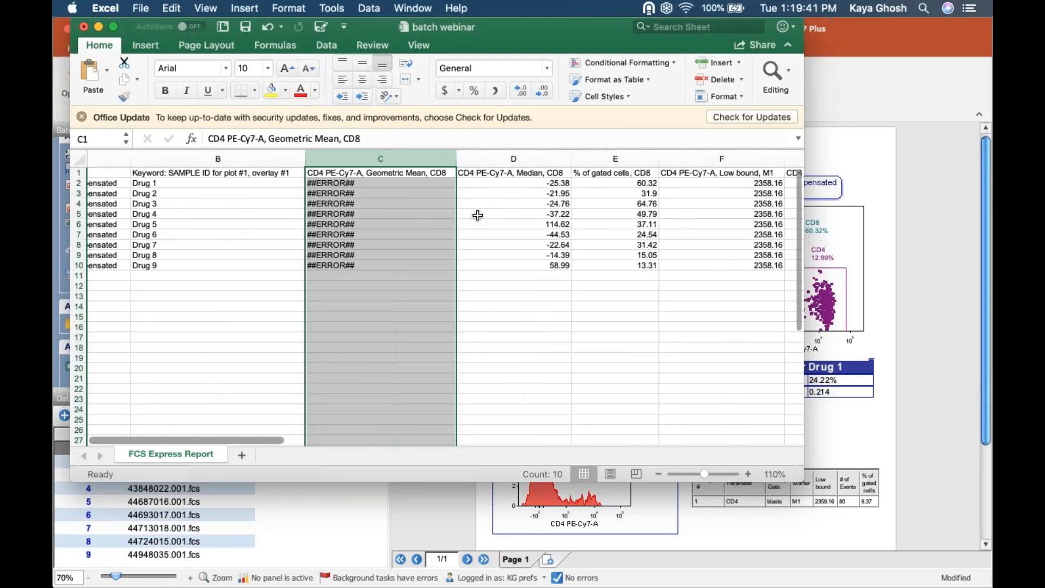
pyautogui.hscroll(3, 477, 215)
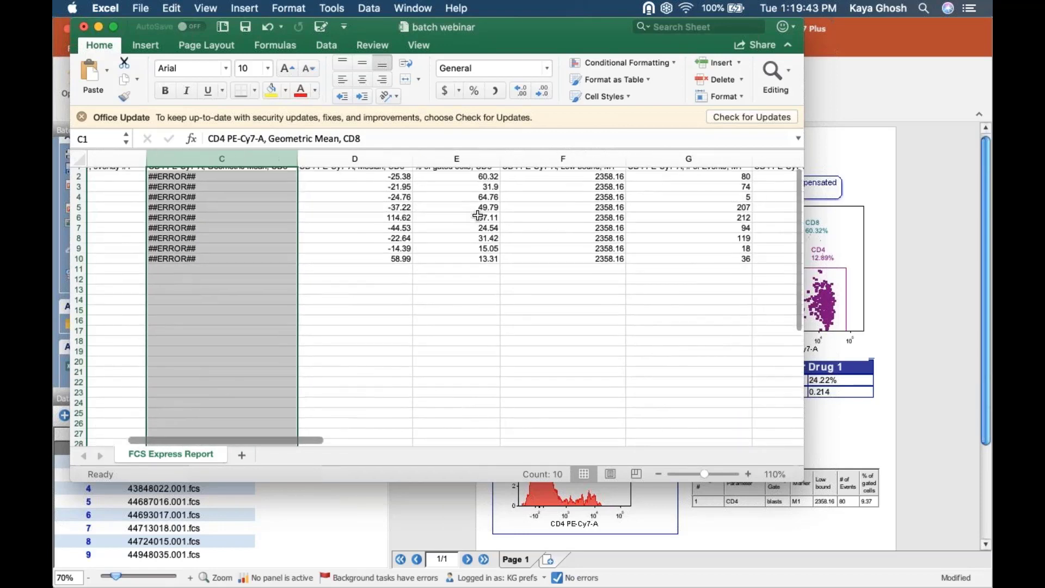
pyautogui.hscroll(3, 243, 241)
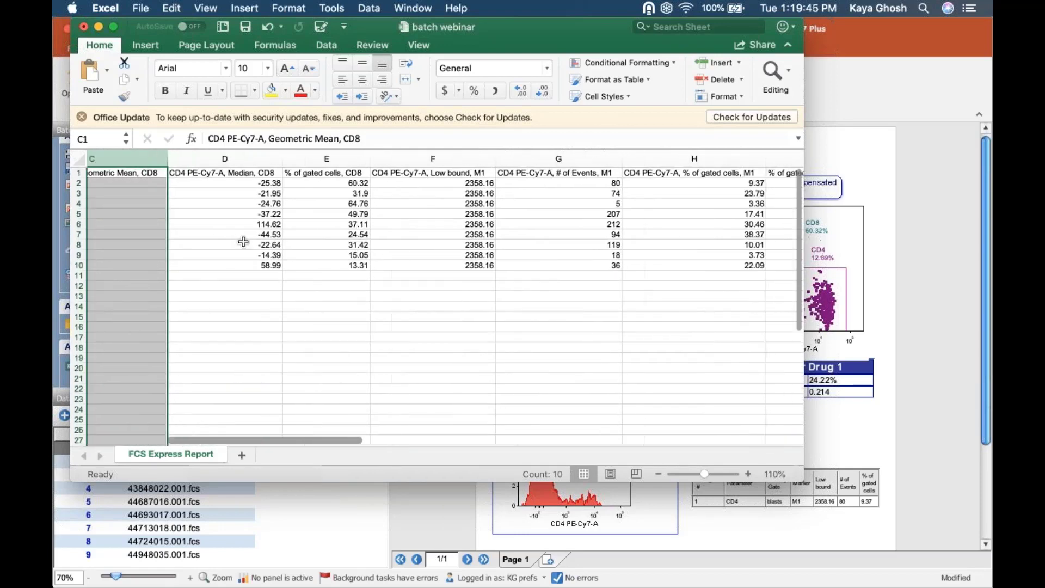
pyautogui.click(225, 159)
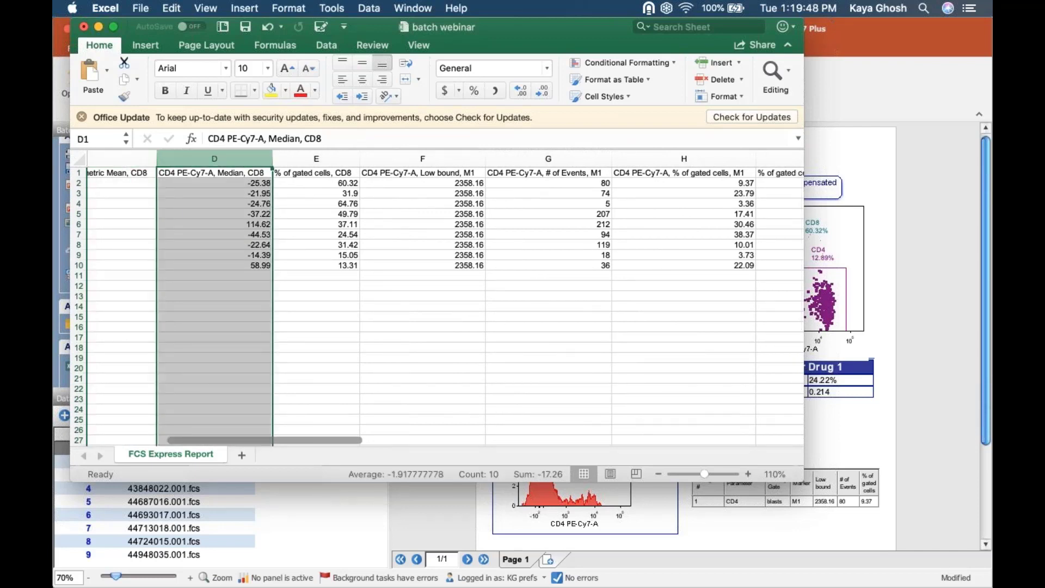
pyautogui.click(316, 158)
pyautogui.click(386, 159)
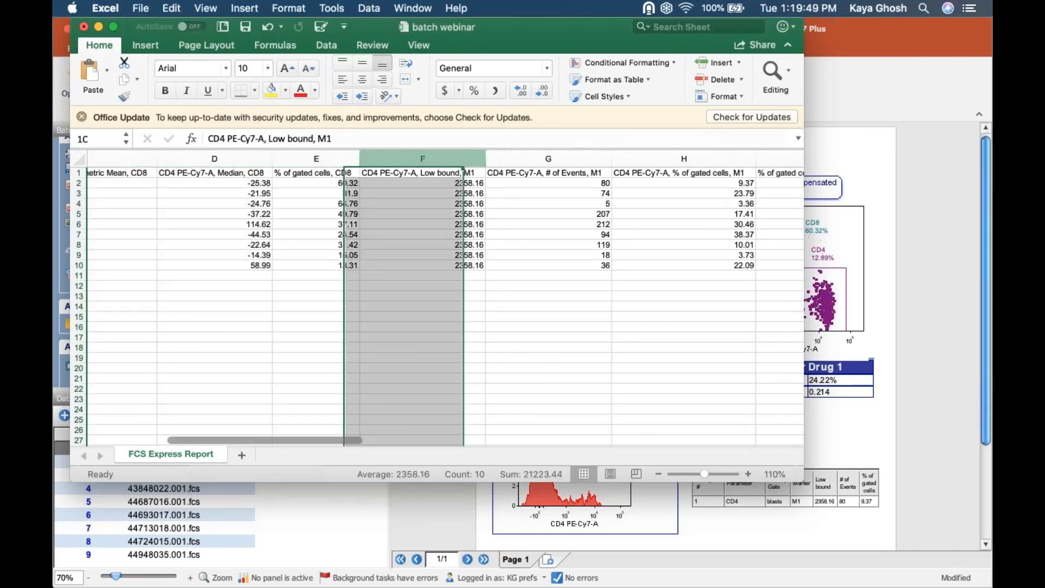
pyautogui.click(544, 158)
pyautogui.click(657, 159)
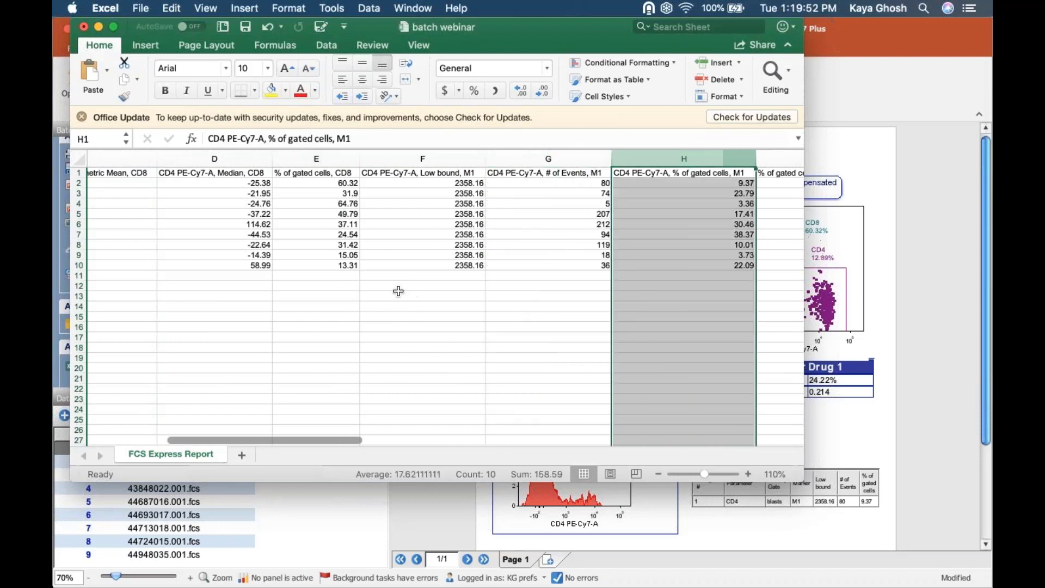
# - Close the batch webinar workbook without saving changes
pyautogui.hscroll(-5, 398, 292)
pyautogui.hscroll(-2, 398, 291)
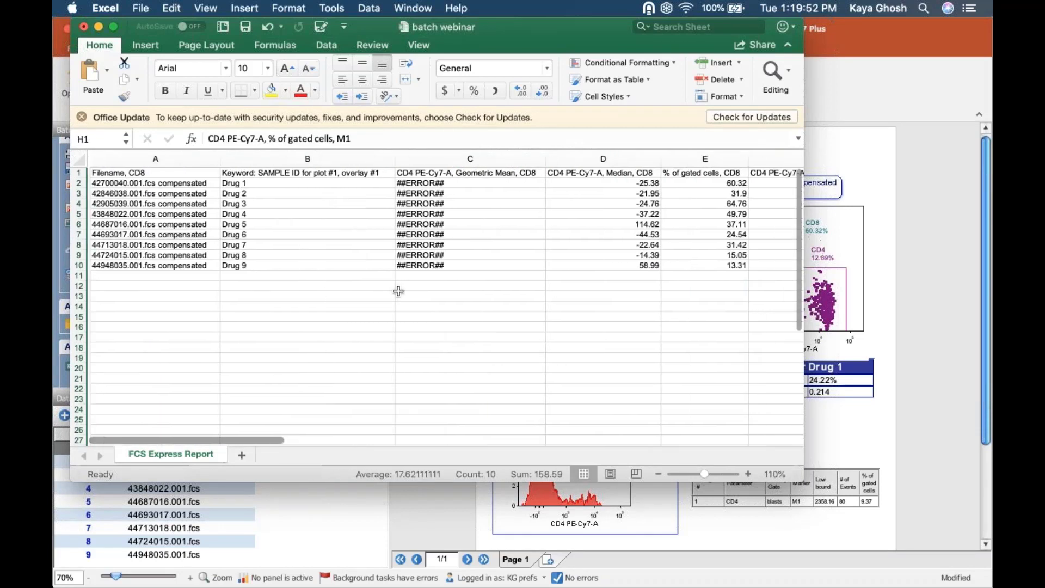
pyautogui.click(83, 27)
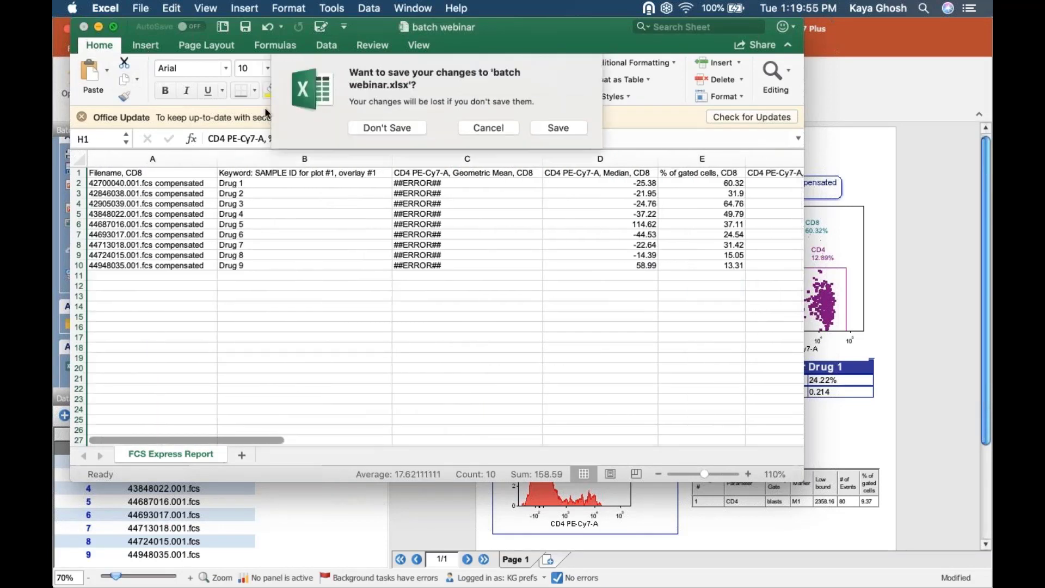
pyautogui.click(373, 123)
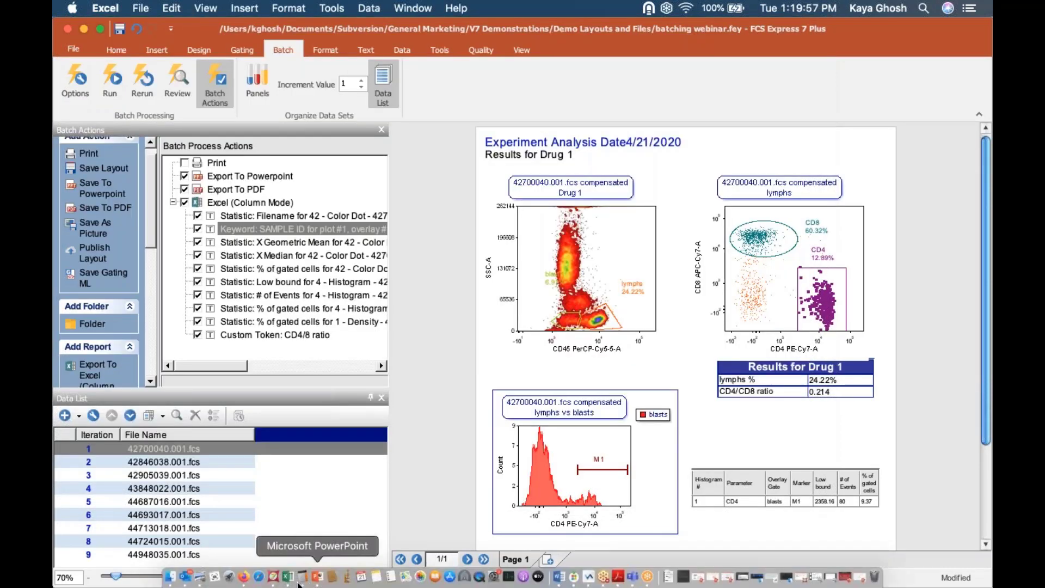
# - Switch to Finder, open a new window and open batch webinar.pdf from the Desktop
pyautogui.click(172, 578)
pyautogui.click(145, 8)
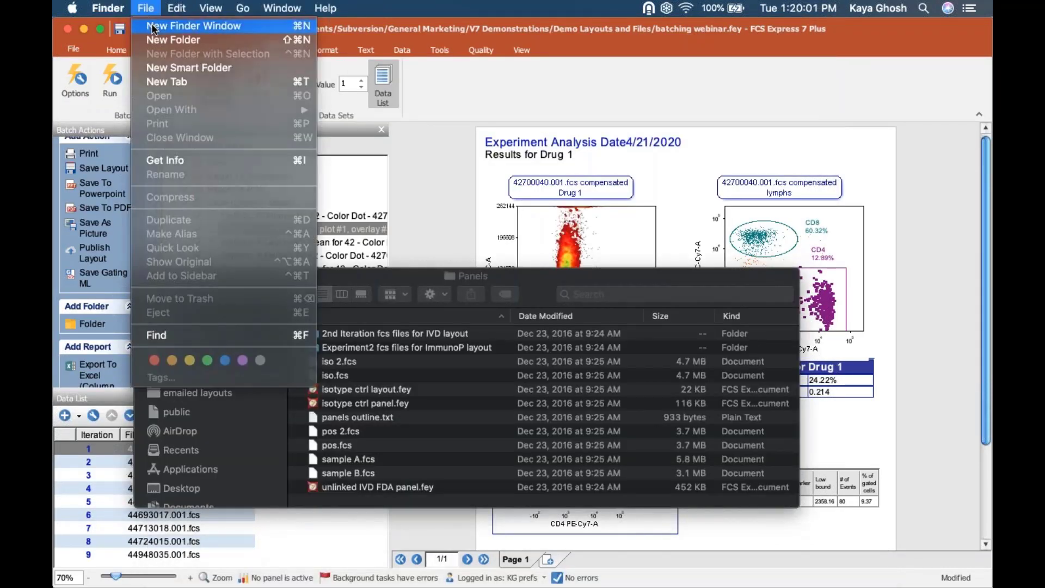
pyautogui.click(154, 29)
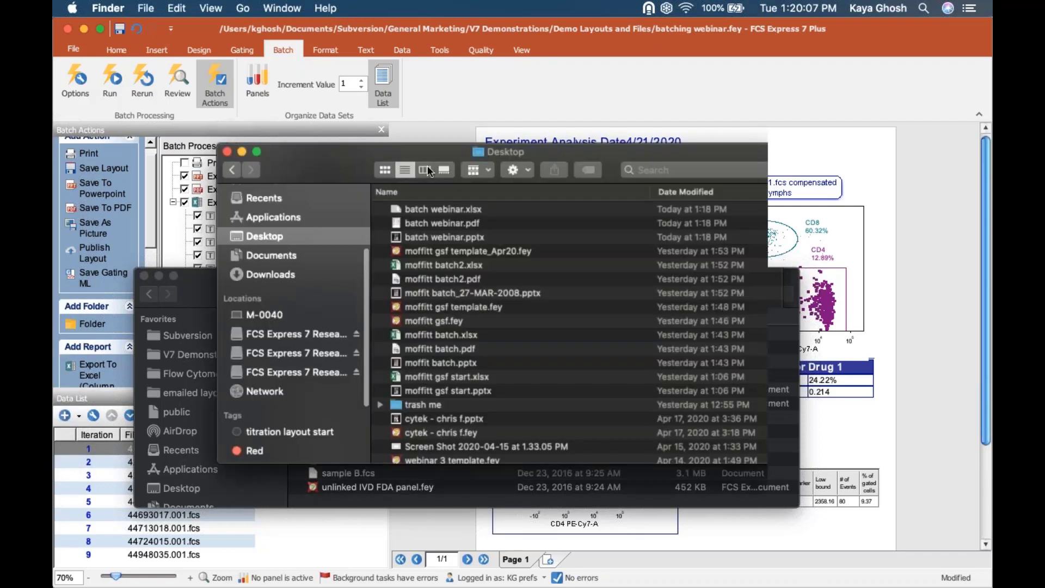
pyautogui.doubleClick(600, 226)
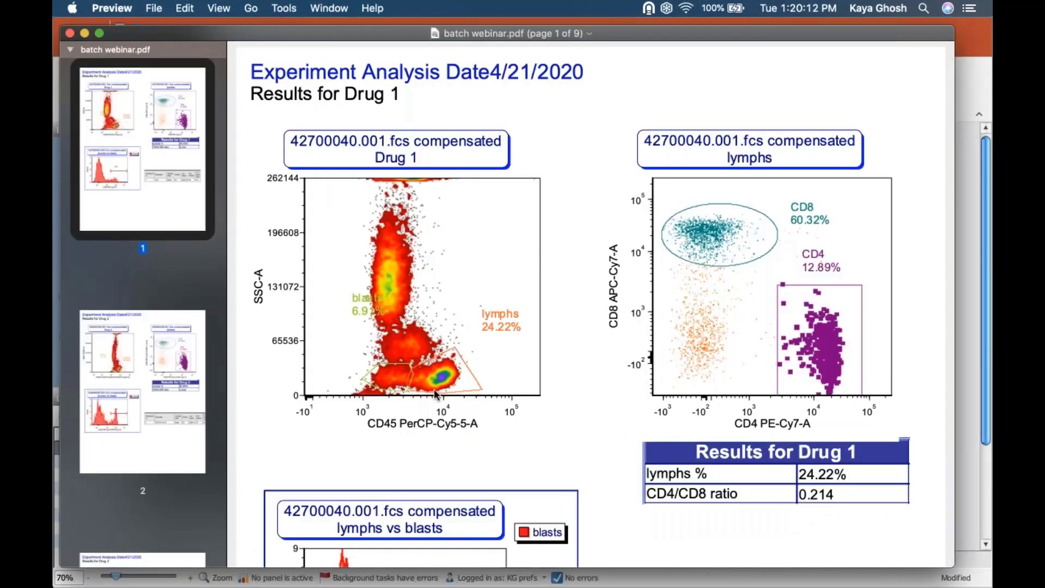
# - Look through the exported PDF's pages from Drug 1 to Drug 9 and back, and return to FCS Express
pyautogui.scroll(-10, 434, 389)
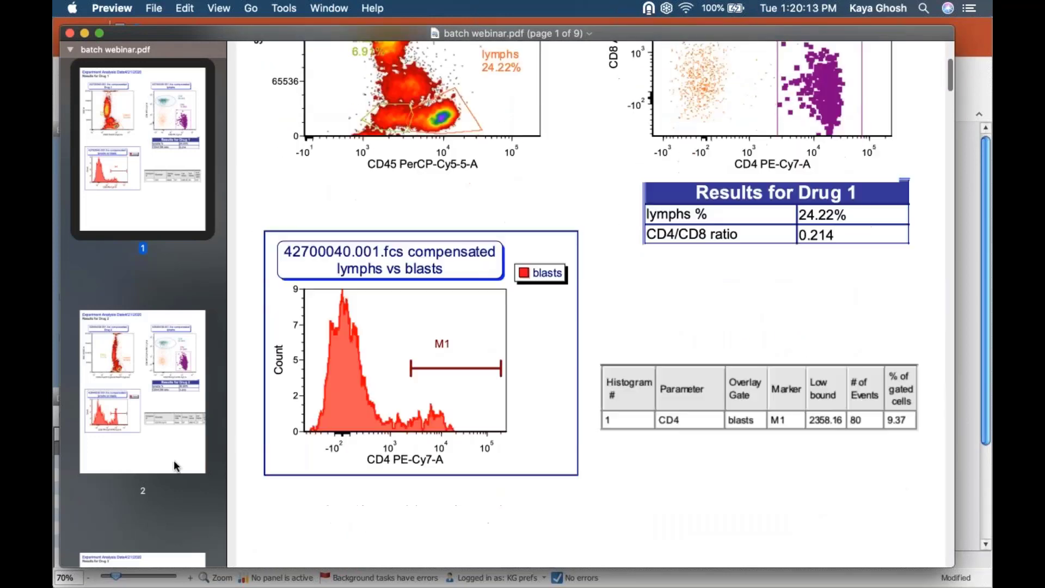
pyautogui.scroll(-2, 174, 459)
pyautogui.scroll(-15, 174, 460)
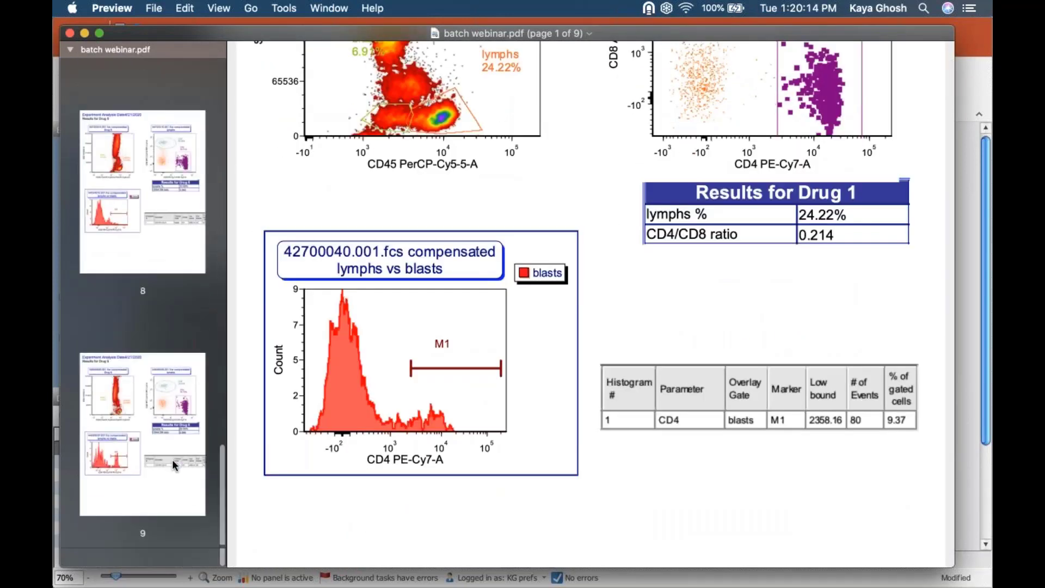
pyautogui.click(172, 459)
pyautogui.scroll(-5, 406, 345)
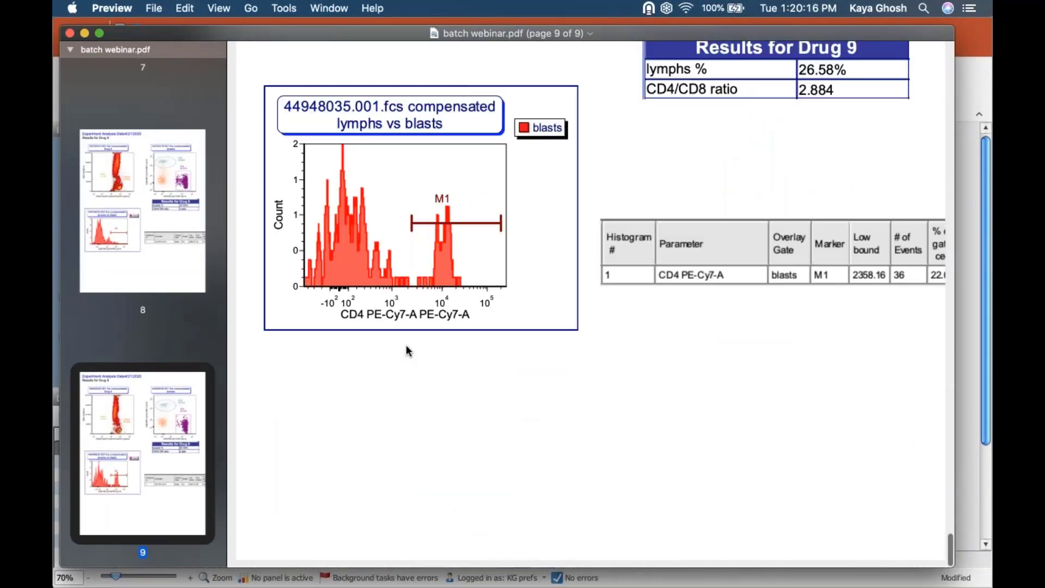
pyautogui.scroll(15, 406, 344)
pyautogui.scroll(12, 143, 324)
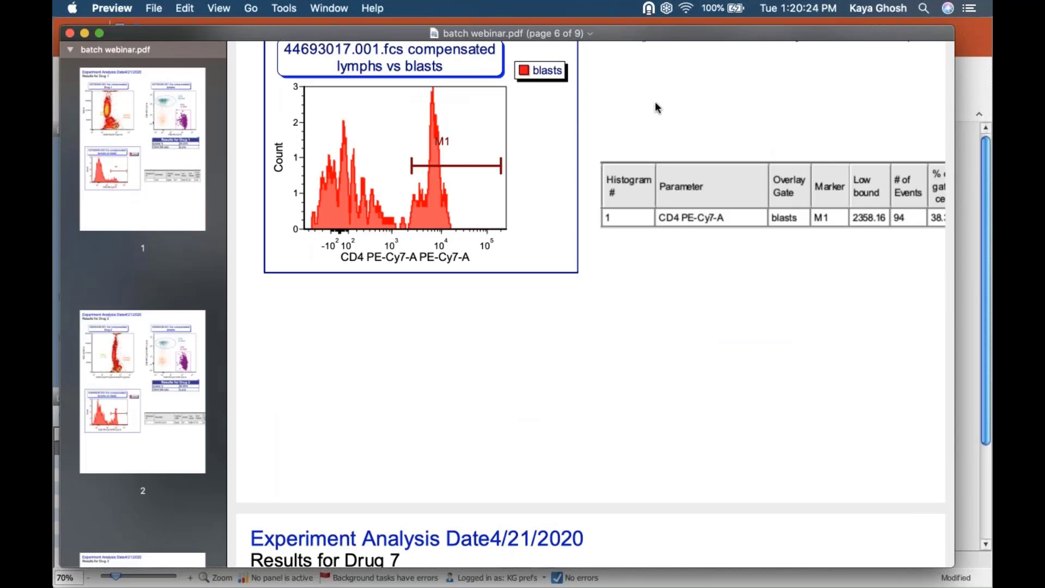
pyautogui.scroll(20, 624, 164)
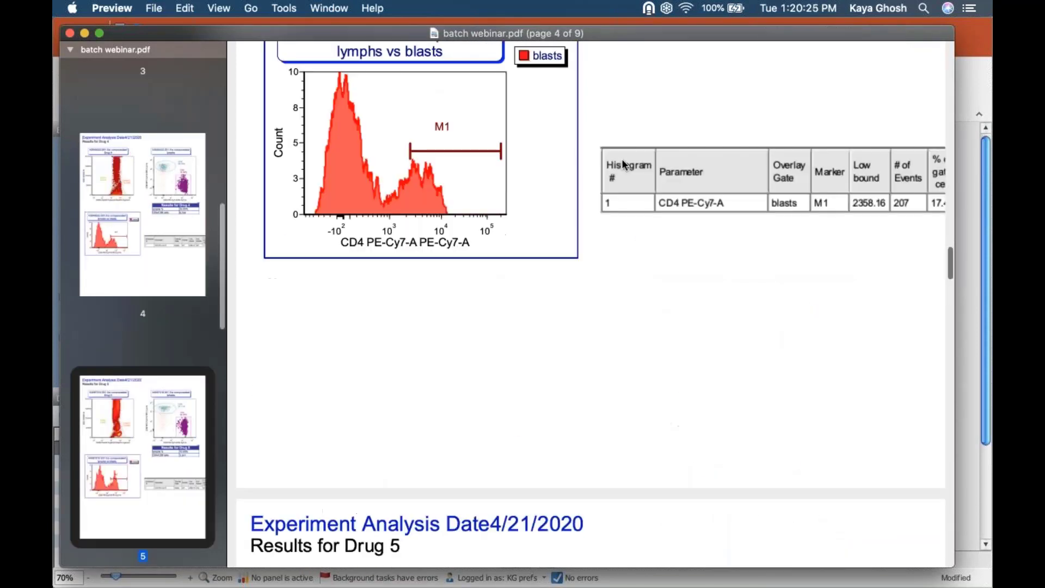
pyautogui.scroll(10, 623, 163)
pyautogui.click(965, 47)
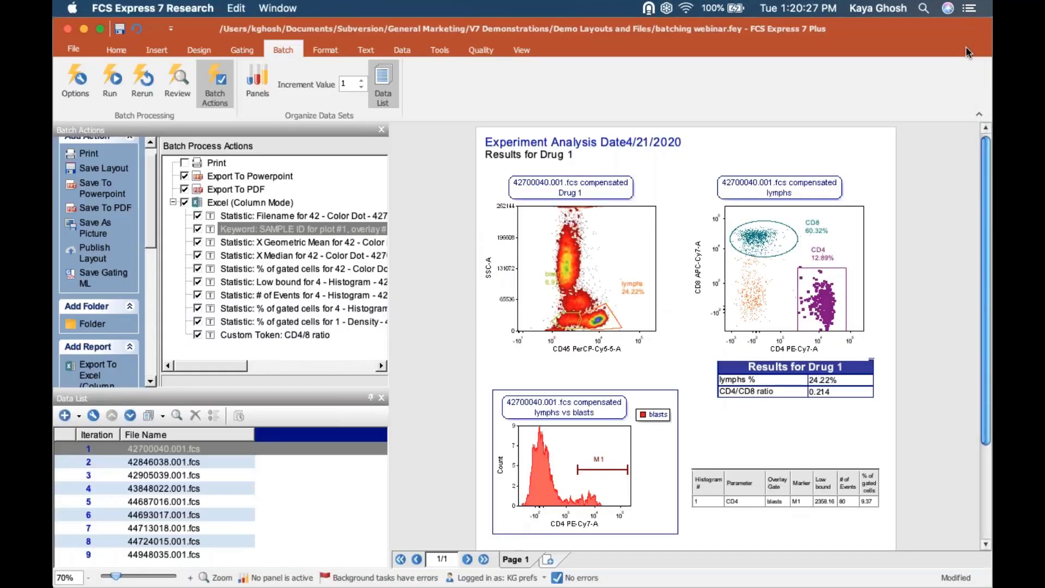
# - Try moving the CD4 versus CD8 lymphs plot past the page's right edge, and undo the move
pyautogui.click(855, 224)
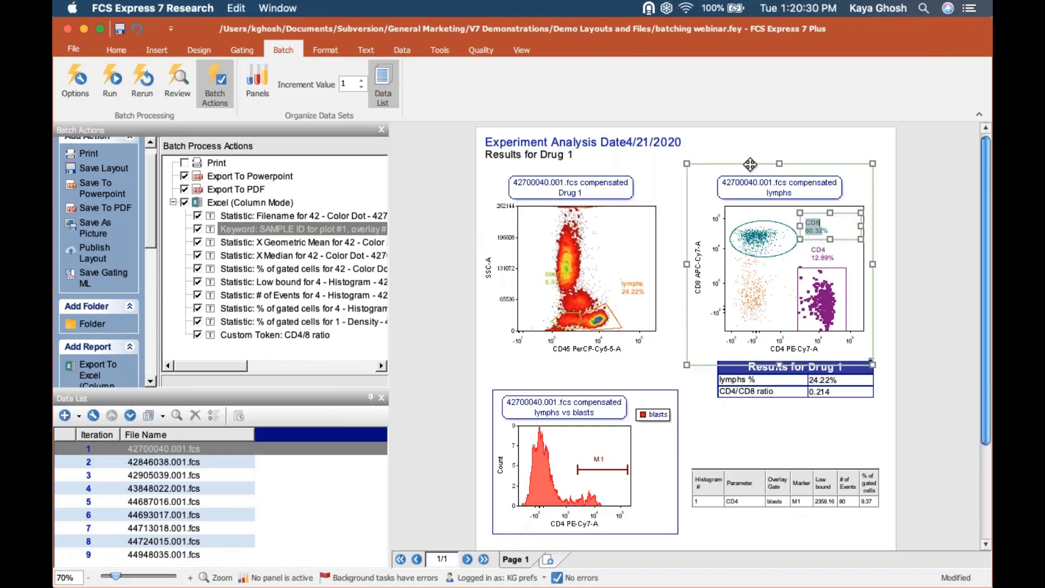
pyautogui.click(724, 137)
pyautogui.click(706, 197)
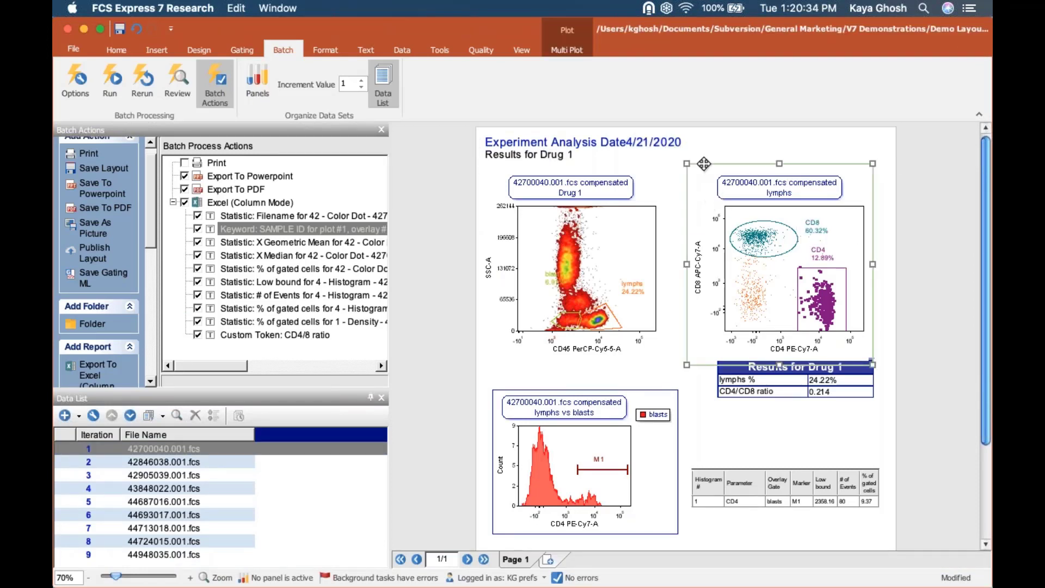
pyautogui.moveTo(704, 163); pyautogui.dragTo(810, 159)
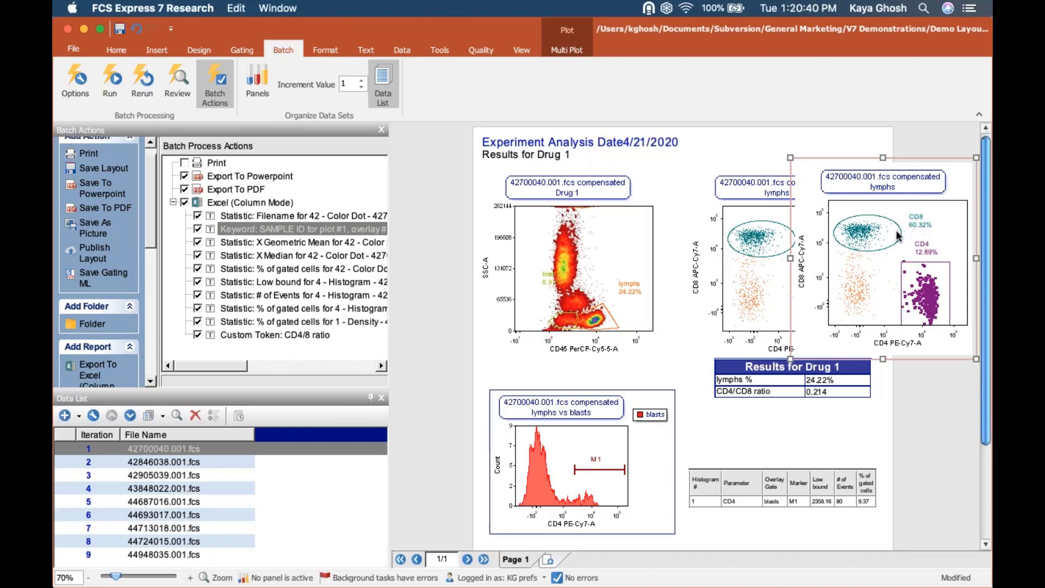
pyautogui.press('super+z')
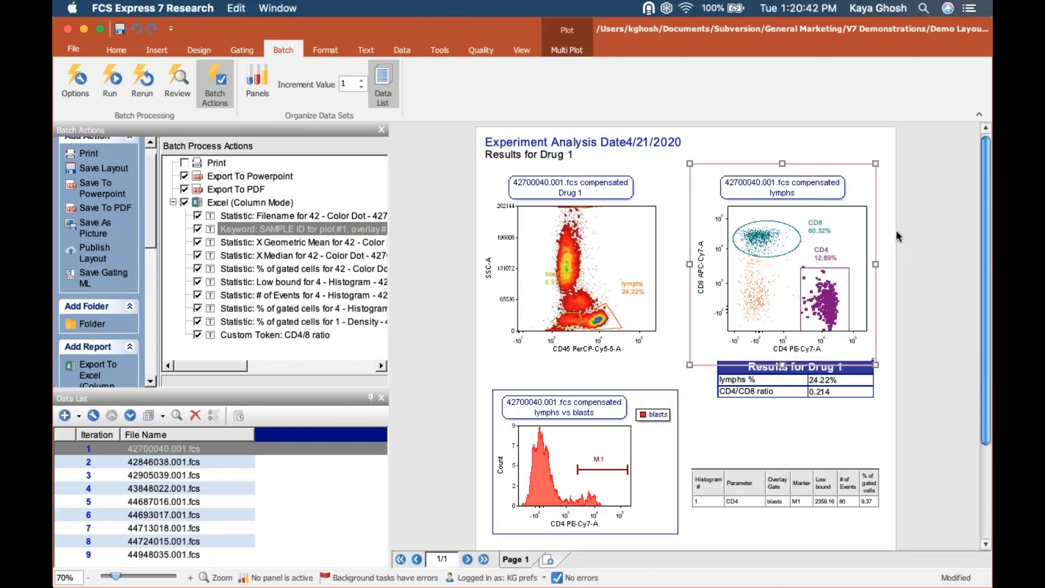
pyautogui.click(910, 232)
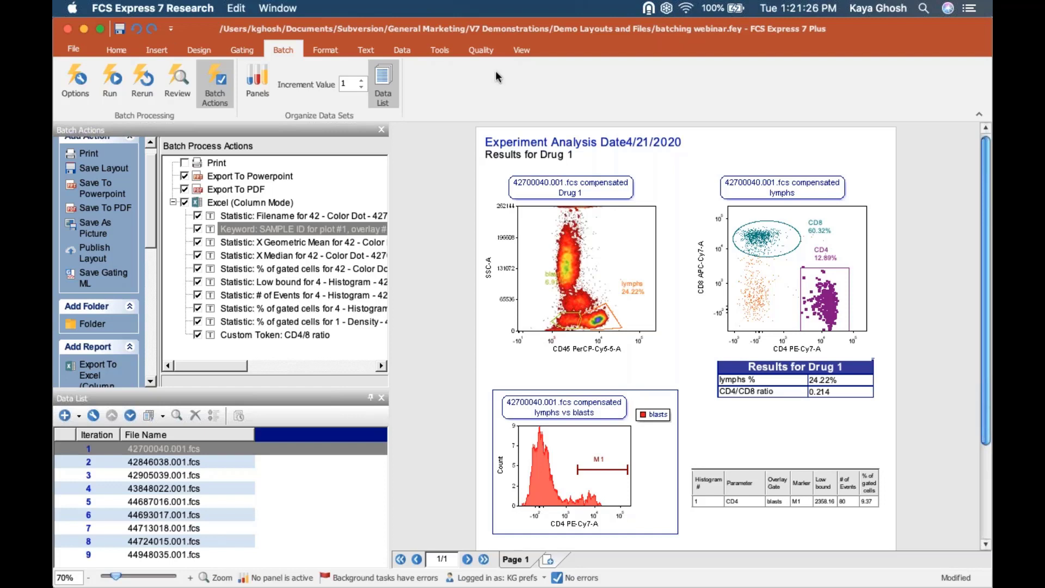
pyautogui.click(442, 51)
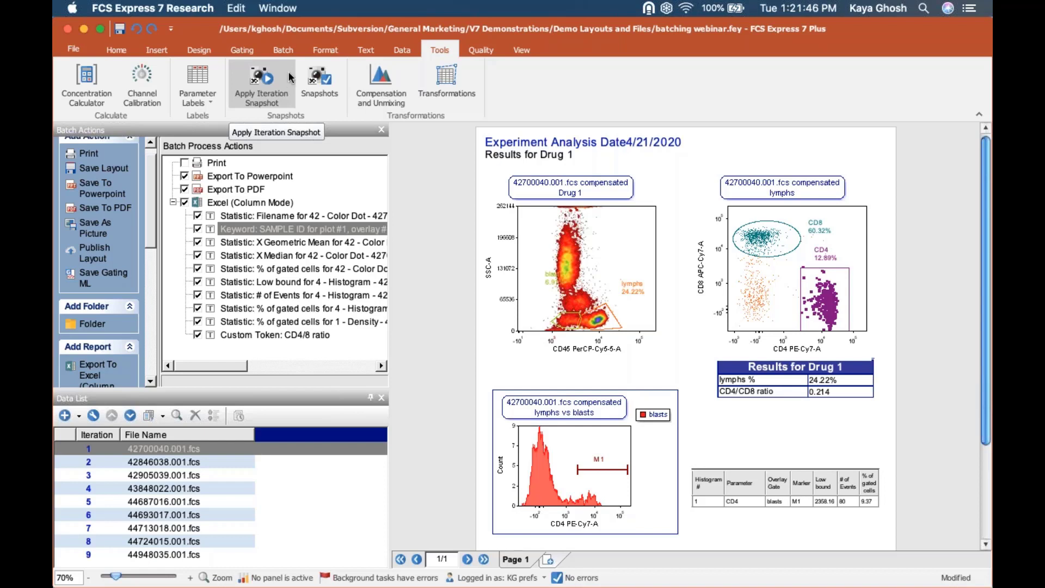
pyautogui.click(283, 49)
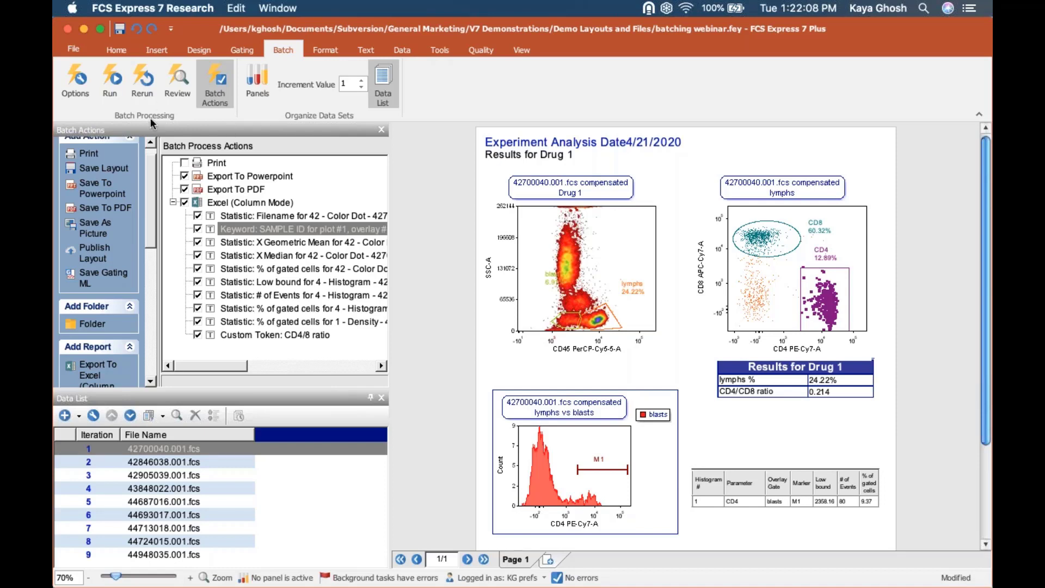
# - Set the batch processing options to pause unconditionally between iterations
pyautogui.click(74, 76)
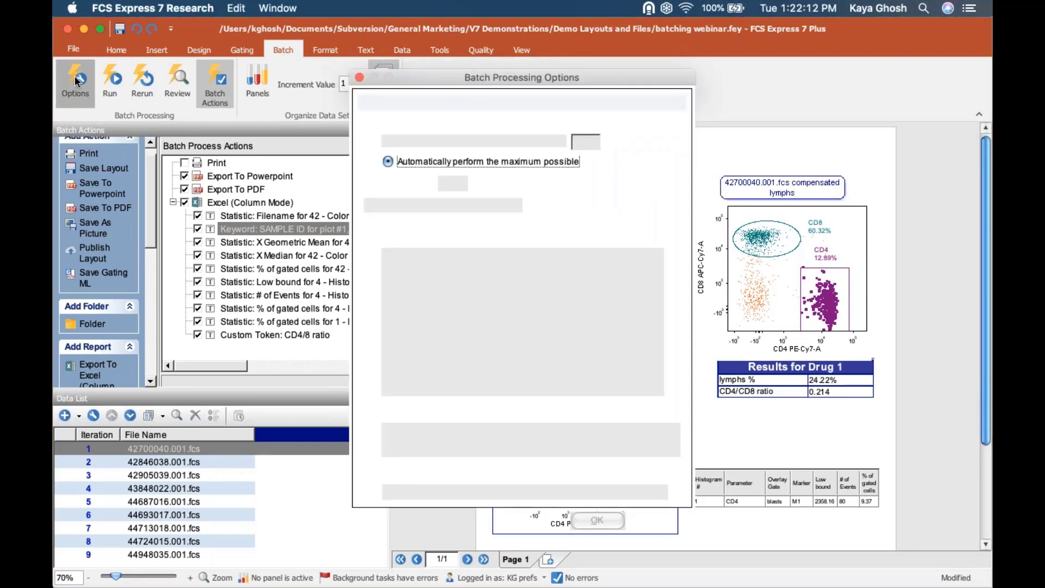
pyautogui.click(387, 254)
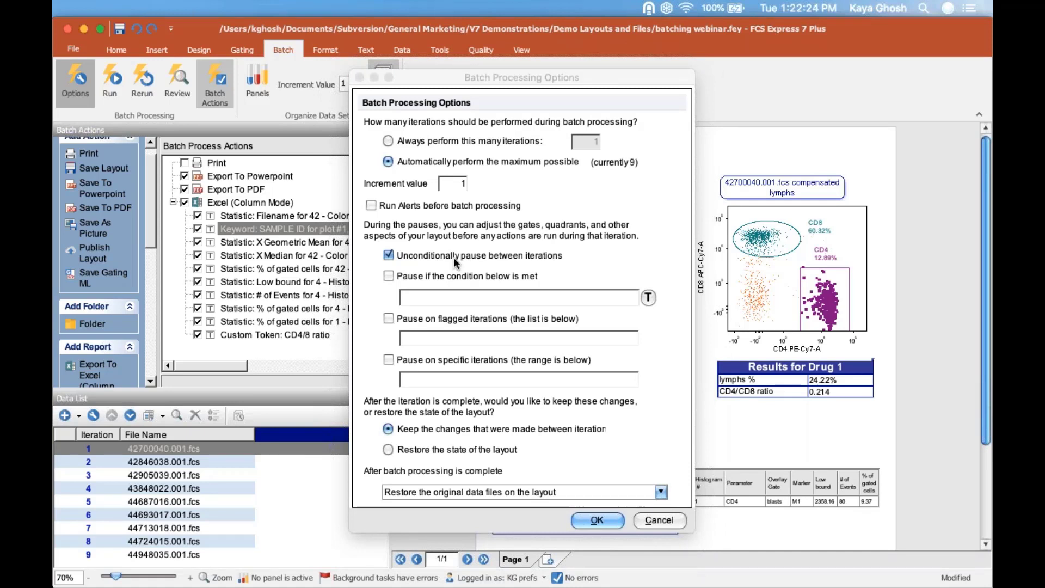
pyautogui.moveTo(336, 584)
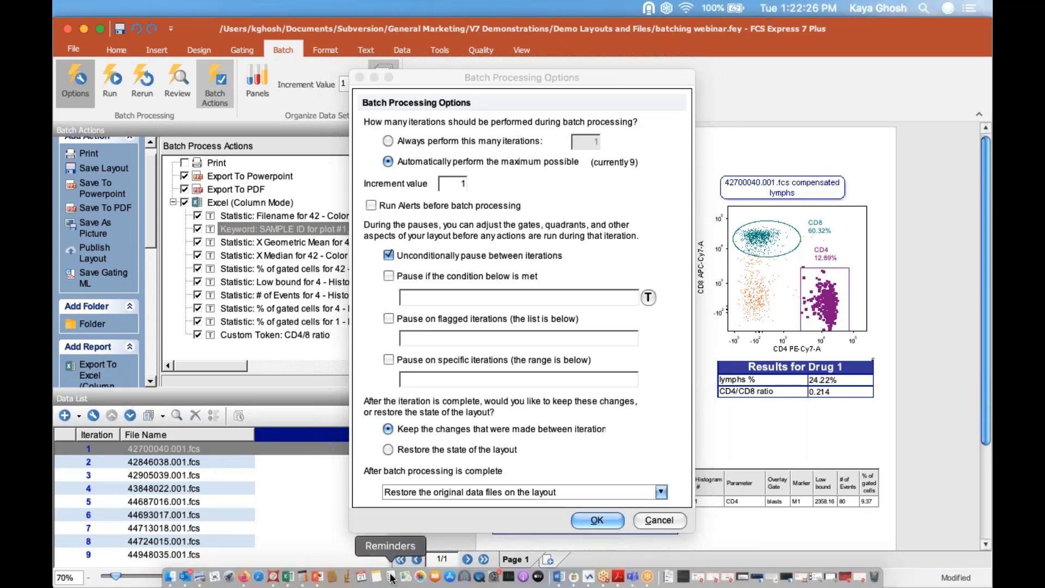
pyautogui.click(319, 577)
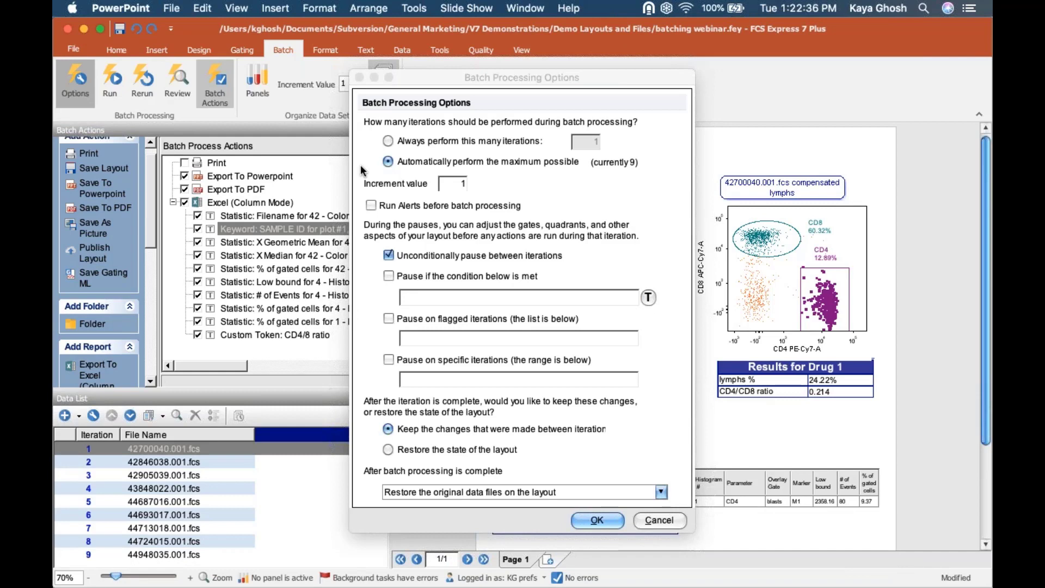
pyautogui.click(593, 523)
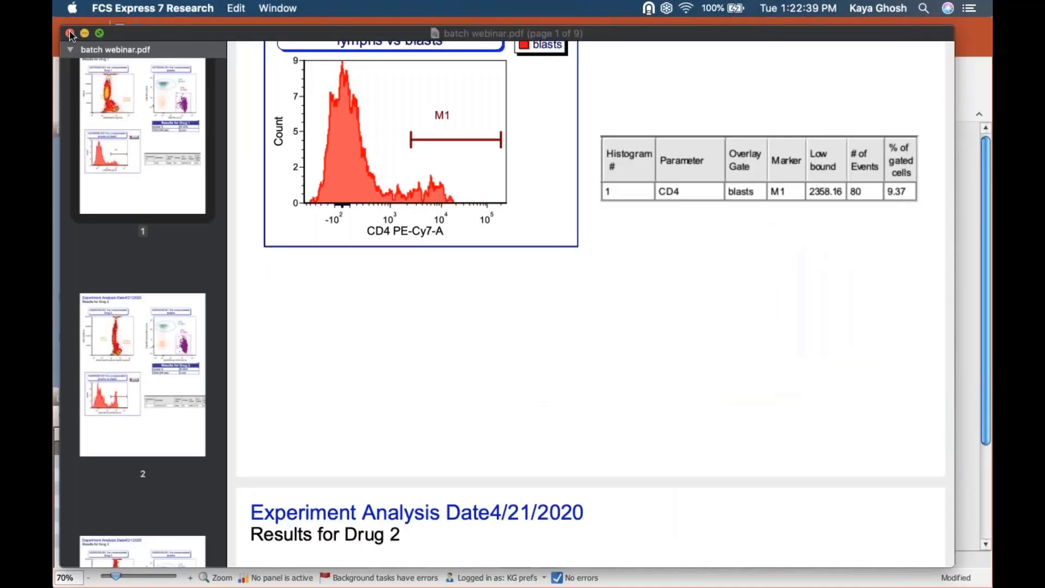
# - Close the exported batch webinar.pdf and hide the Finder windows to uncover the FCS Express layout
pyautogui.click(70, 34)
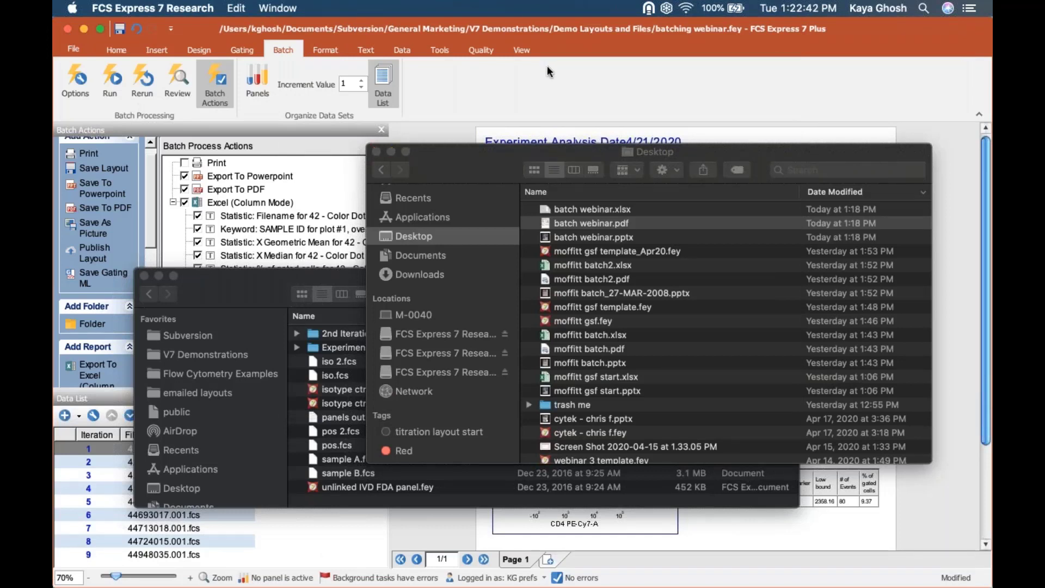
pyautogui.click(457, 170)
pyautogui.click(146, 8)
pyautogui.moveTo(108, 7)
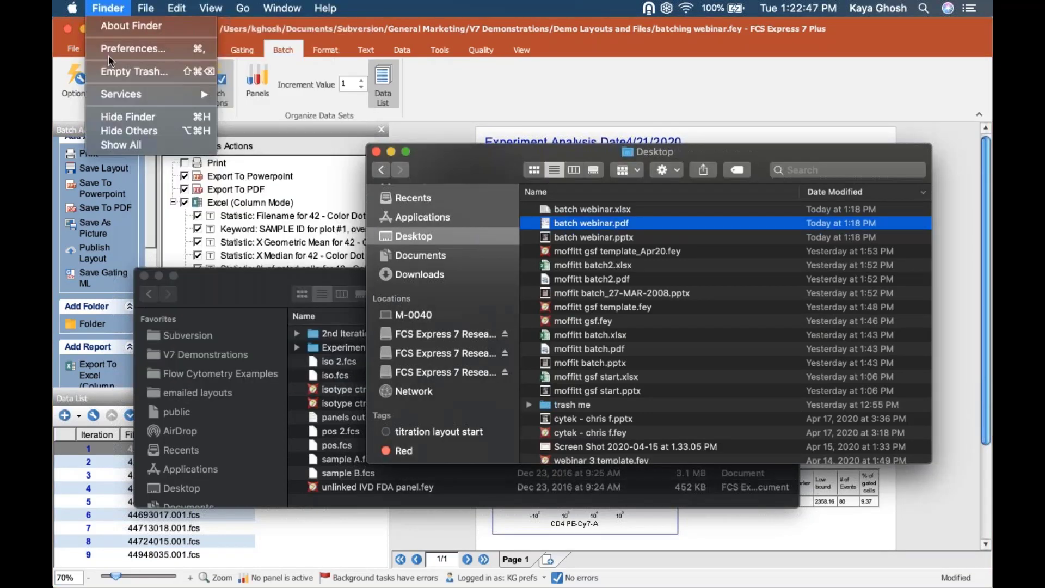
pyautogui.click(125, 117)
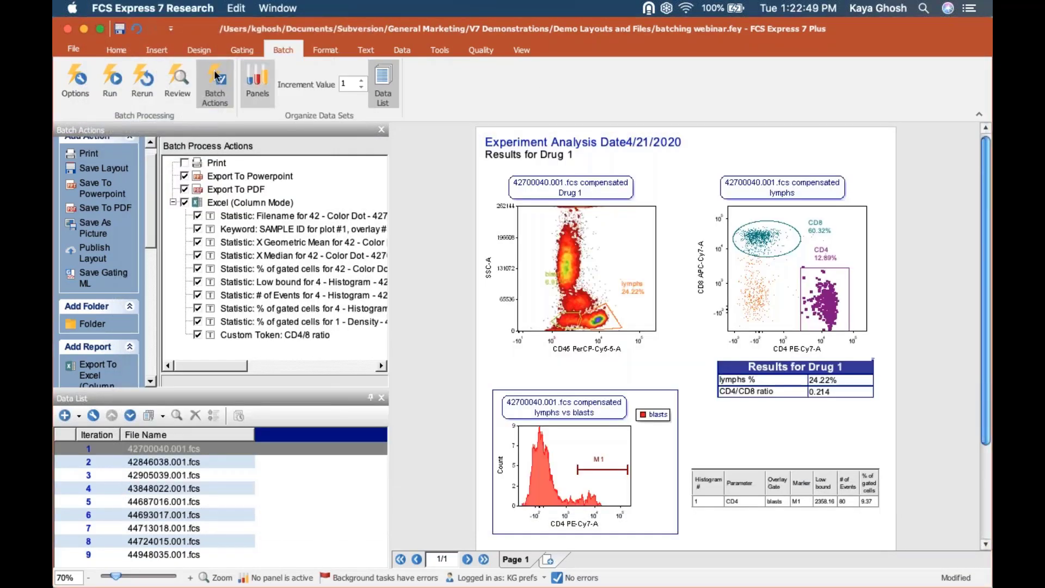
# - Run the batch process, agree to clear the saved iteration snapshots, and move the Run dialog lower
pyautogui.click(113, 90)
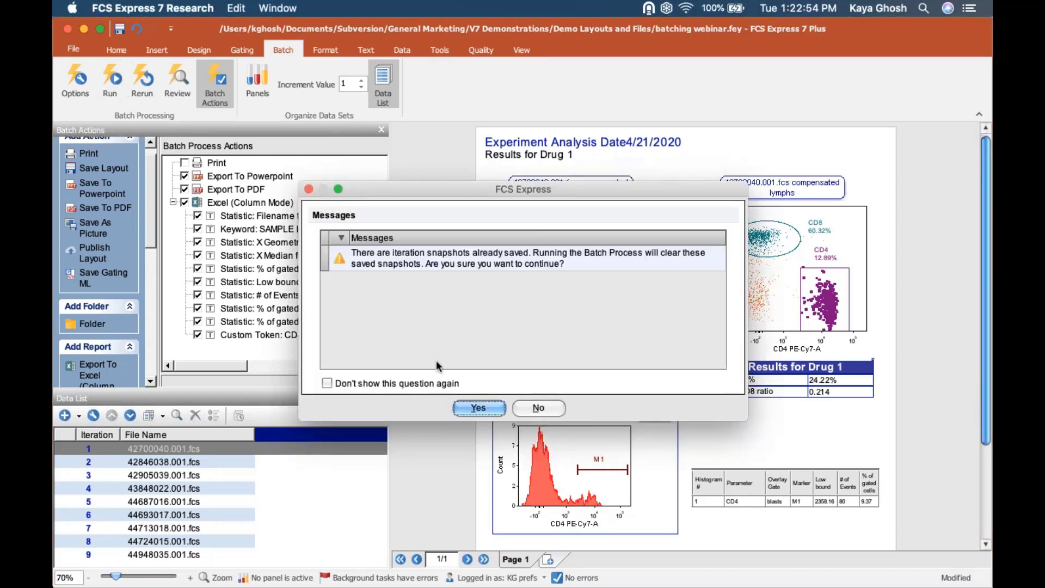
pyautogui.click(466, 410)
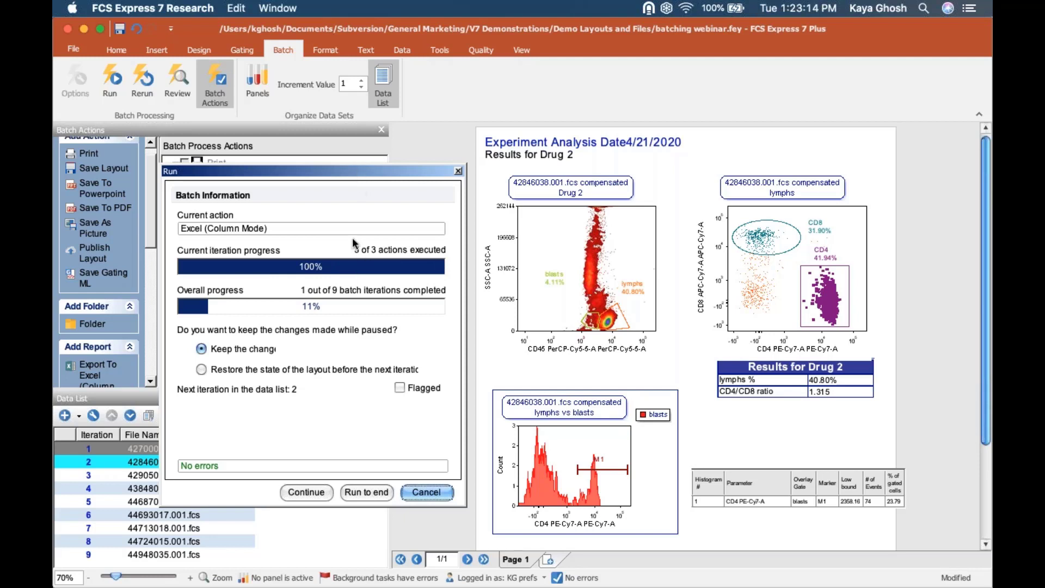
pyautogui.moveTo(325, 171); pyautogui.dragTo(319, 226)
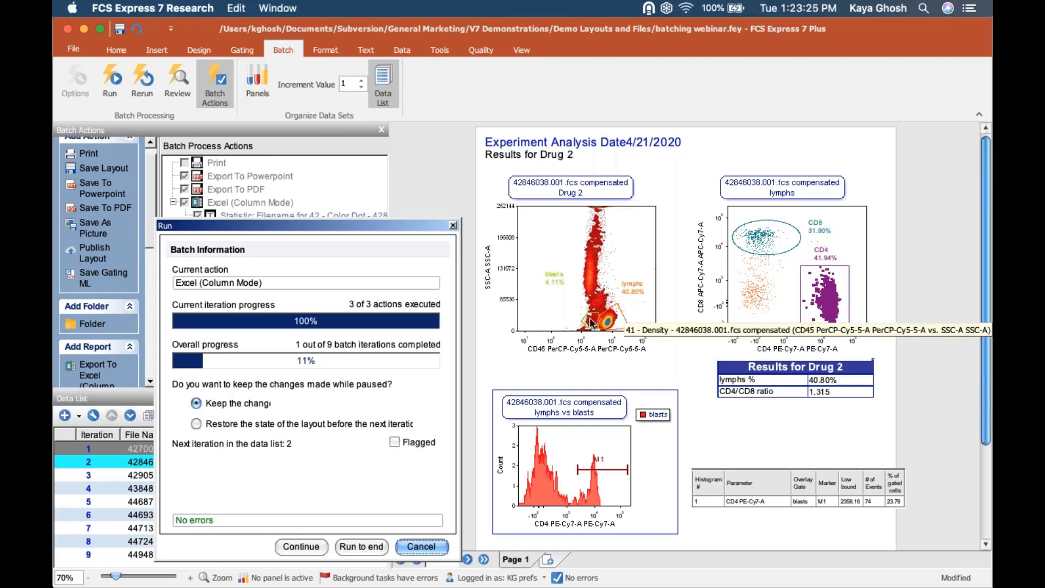
# - Shift the blasts gate slightly on the Drug 2 density plot, choosing to continue attempting immediate updates
pyautogui.moveTo(592, 322); pyautogui.dragTo(589, 321)
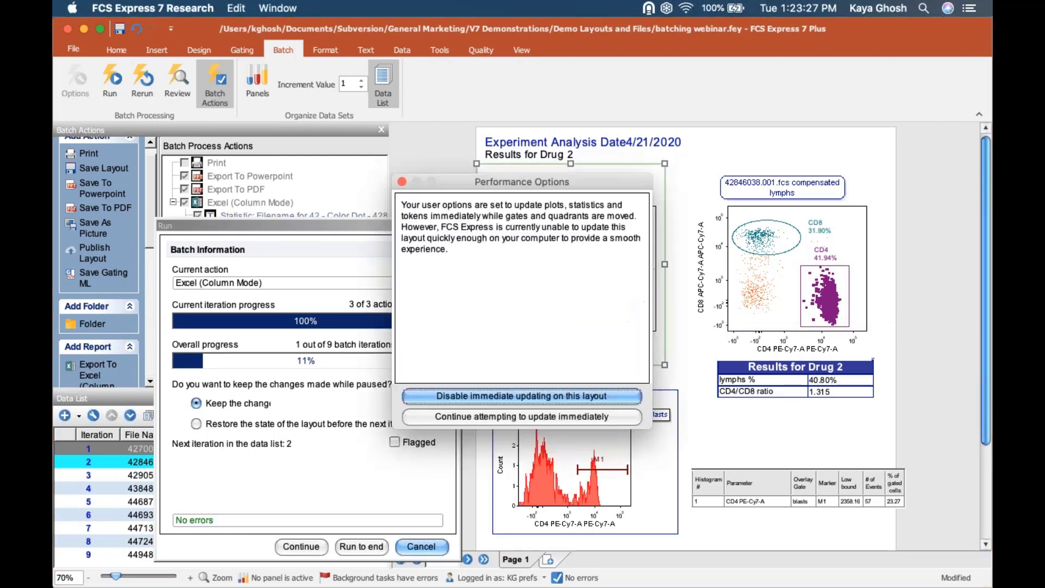
pyautogui.click(457, 415)
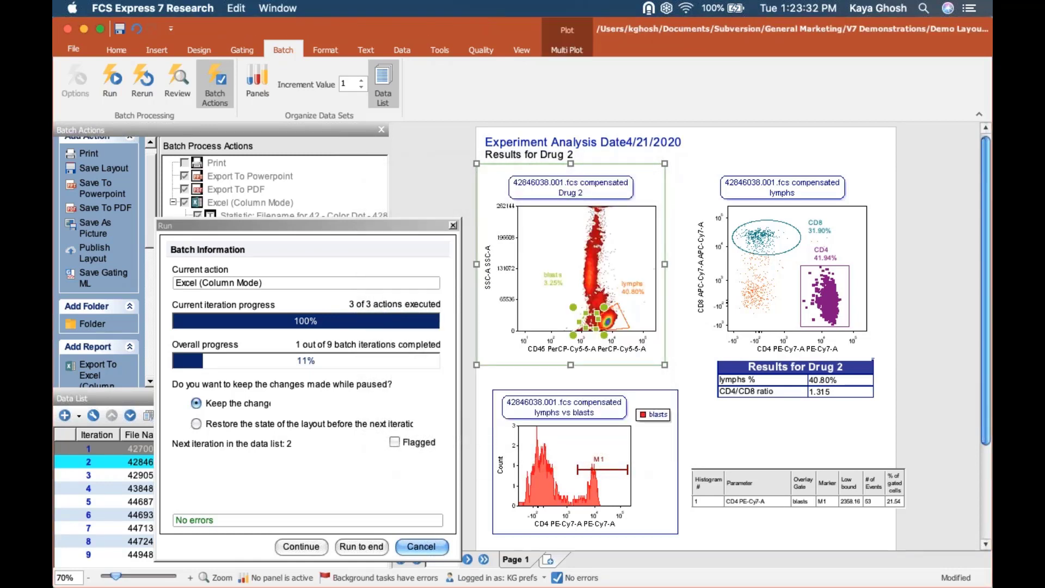
pyautogui.click(710, 144)
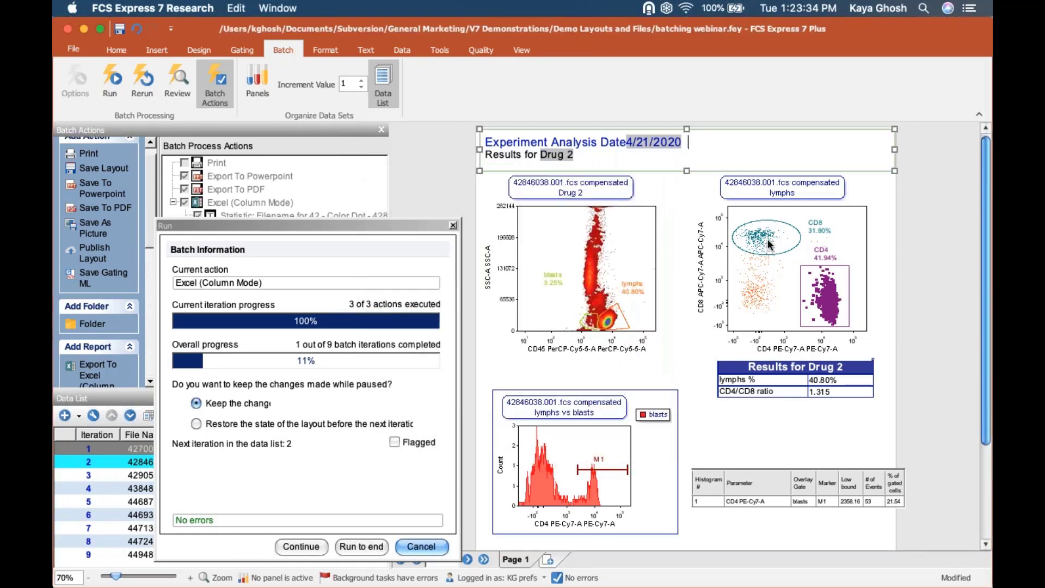
# - Narrow the CD8 gate around its population on the Drug 2 lymphs plot and extend the M1 marker's low bound to about 1289
pyautogui.click(795, 253)
pyautogui.moveTo(780, 267); pyautogui.dragTo(779, 269)
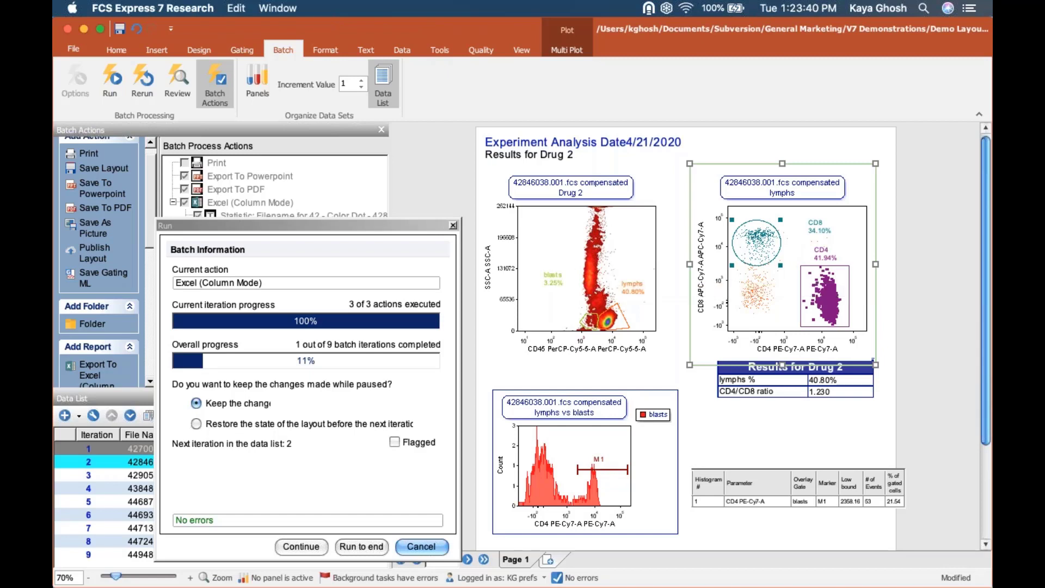
pyautogui.moveTo(578, 469); pyautogui.dragTo(570, 471)
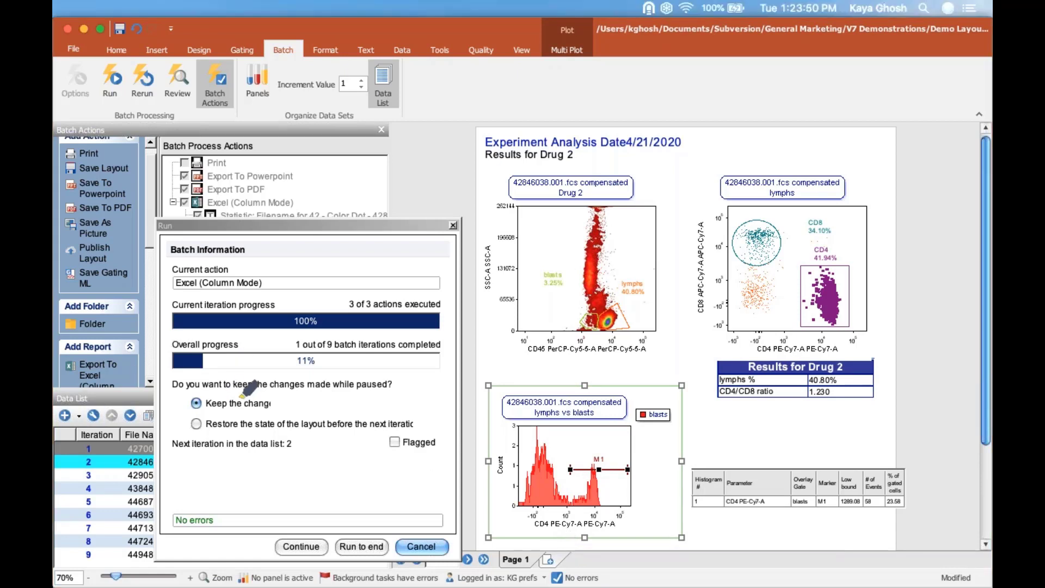
pyautogui.moveTo(296, 391)
pyautogui.mouseDown()
pyautogui.moveTo(286, 375)
pyautogui.moveTo(196, 383)
pyautogui.moveTo(171, 428)
pyautogui.moveTo(430, 455)
pyautogui.mouseUp()
pyautogui.moveTo(452, 407)
pyautogui.mouseDown()
pyautogui.moveTo(340, 368)
pyautogui.moveTo(258, 392)
pyautogui.mouseUp()
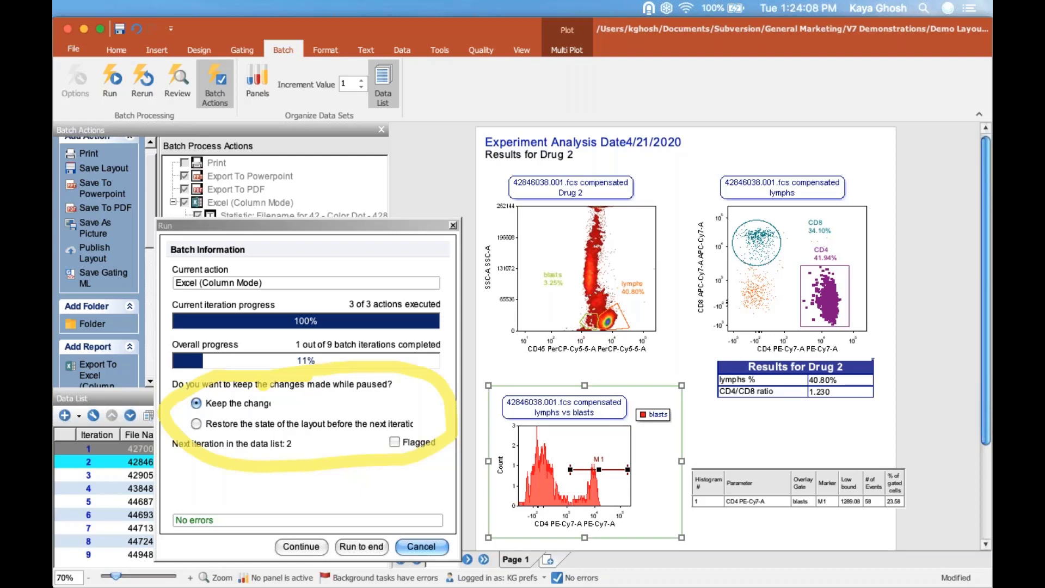
# - Choose to restore the layout's state before the next iteration, widen the Run dialog, and continue the batch to Drug 4
pyautogui.click(196, 424)
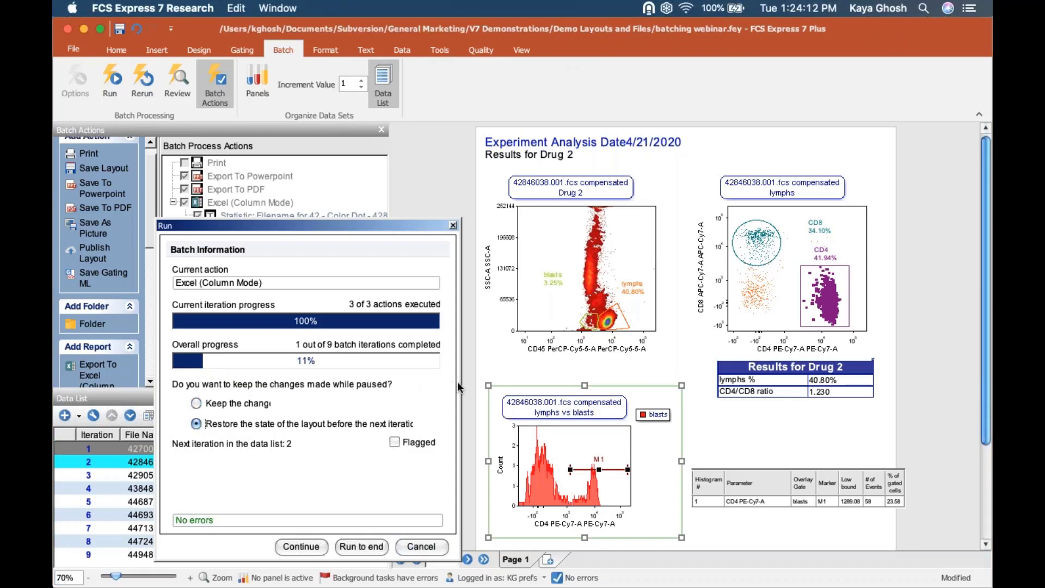
pyautogui.moveTo(461, 386)
pyautogui.mouseDown()
pyautogui.moveTo(550, 386)
pyautogui.moveTo(474, 386)
pyautogui.mouseUp()
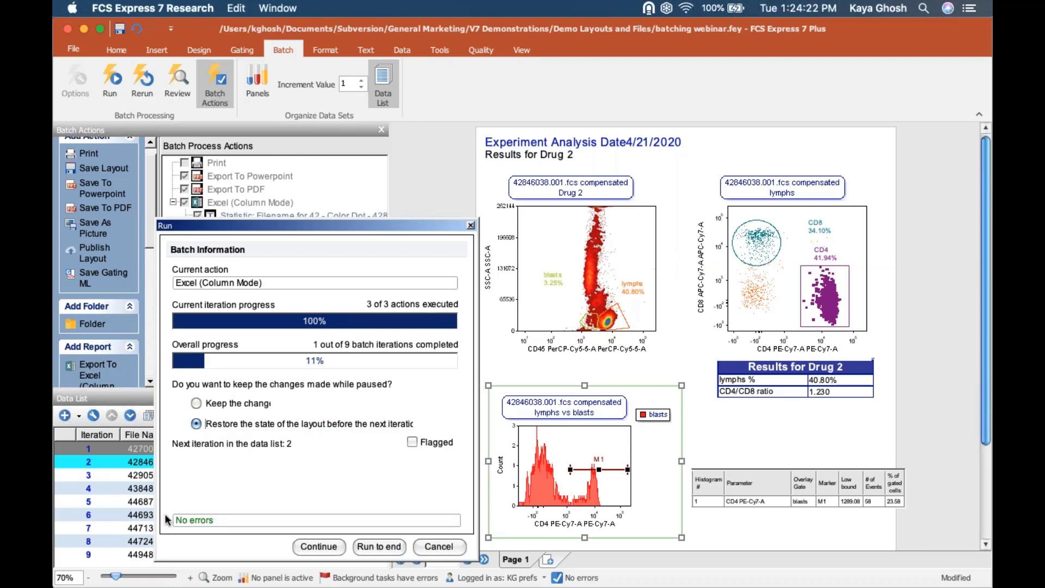
pyautogui.click(319, 547)
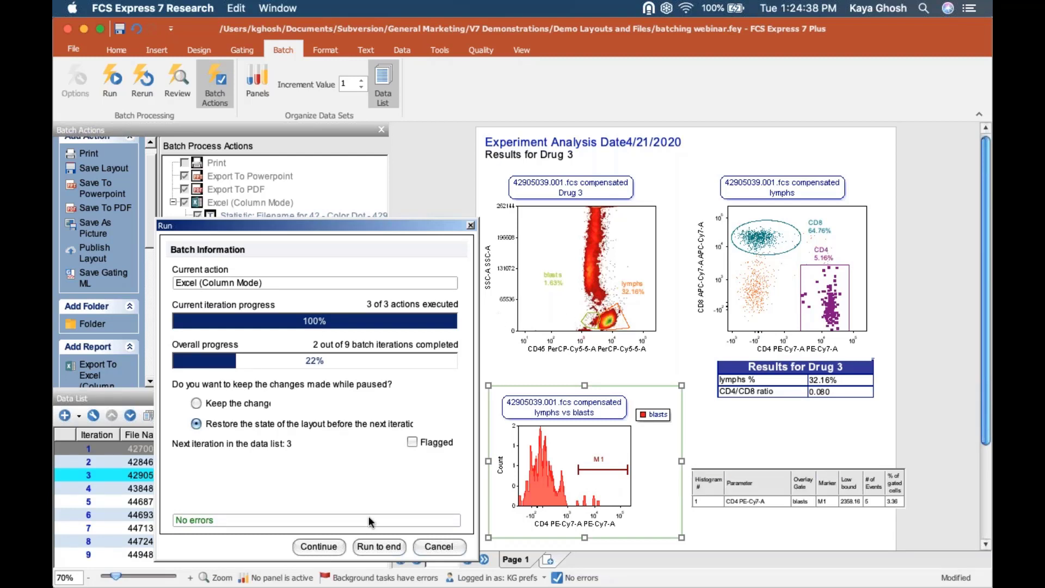
pyautogui.click(297, 547)
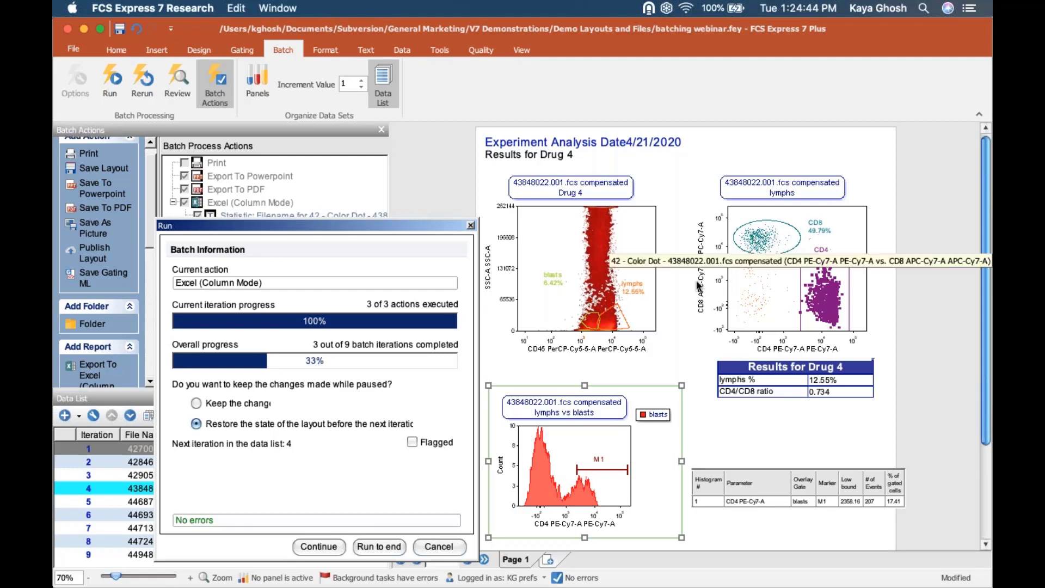
# - Enlarge the lymphs gate over most of the Drug 4 density plot, then continue the batch and run the remaining iterations to the end
pyautogui.click(614, 323)
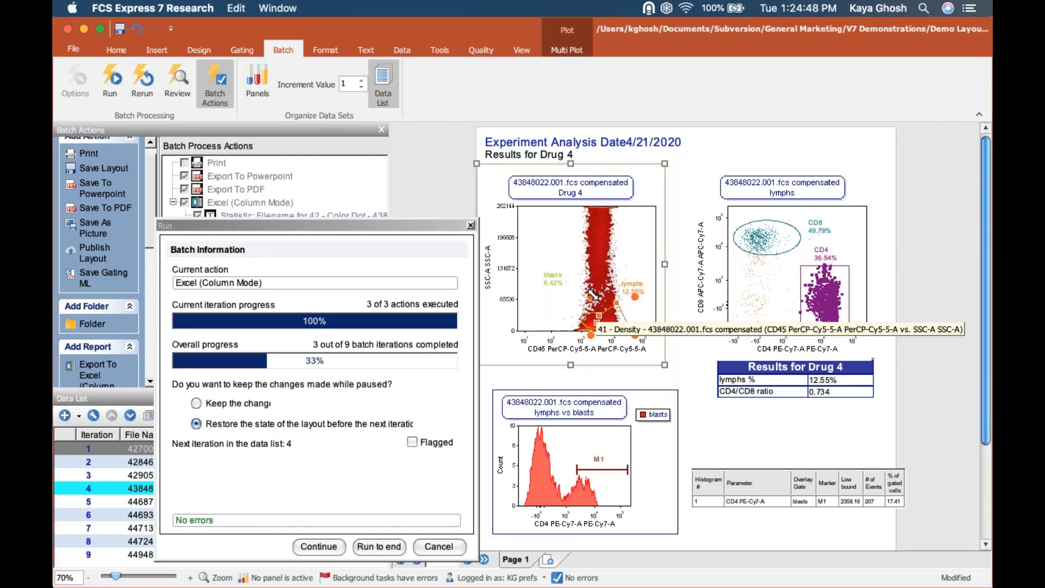
pyautogui.moveTo(590, 297); pyautogui.dragTo(547, 195)
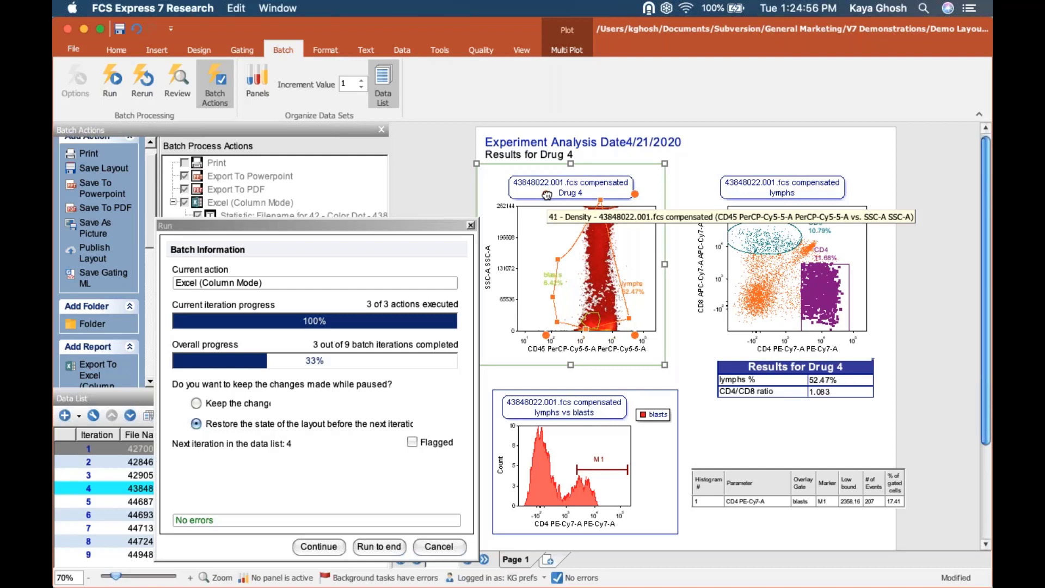
pyautogui.click(327, 548)
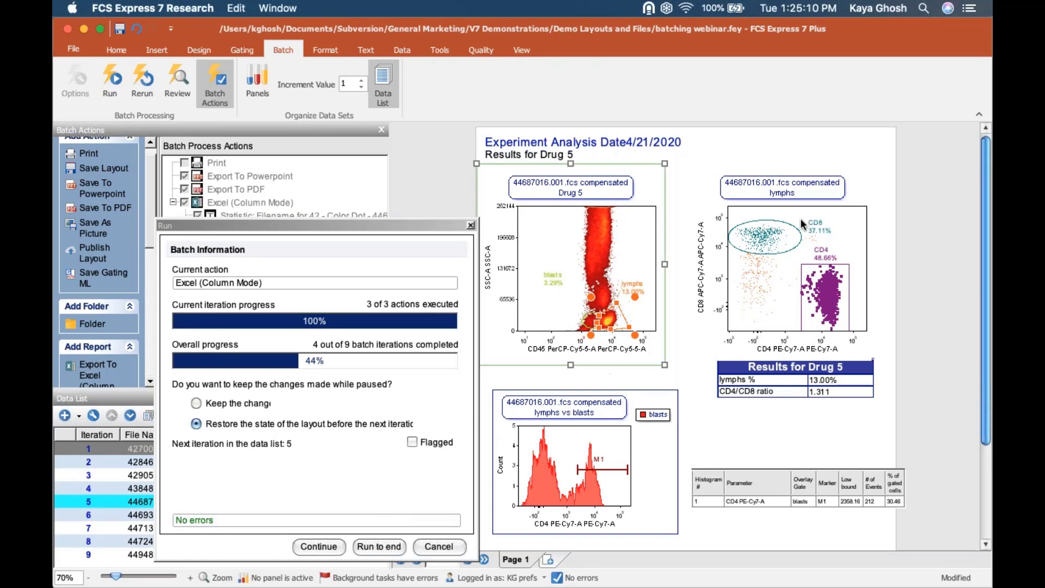
pyautogui.click(382, 541)
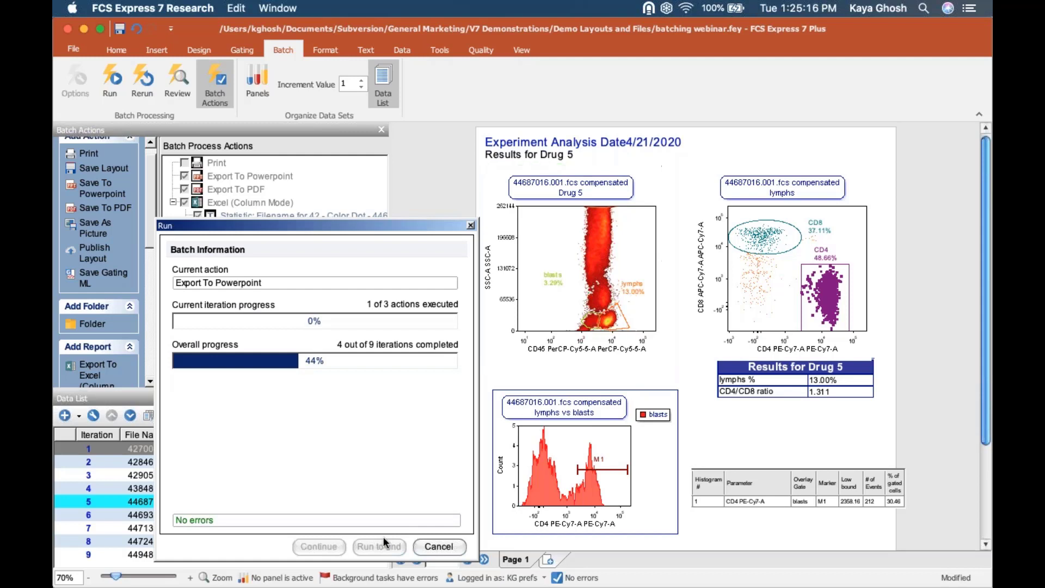
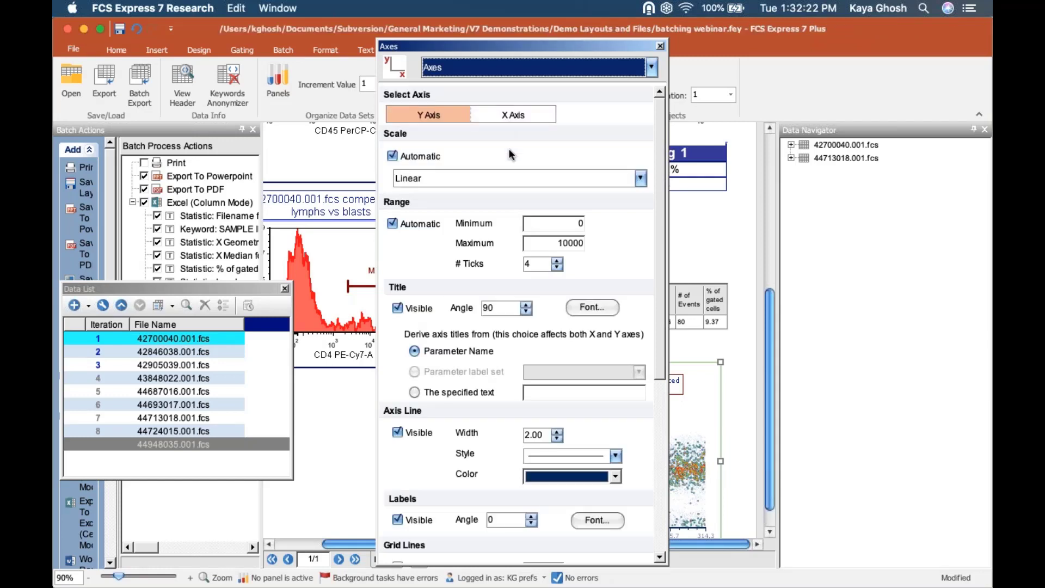
# - Show the Overlays options for the 44713018.001.fcs plot of Time versus FSC-H
pyautogui.click(497, 67)
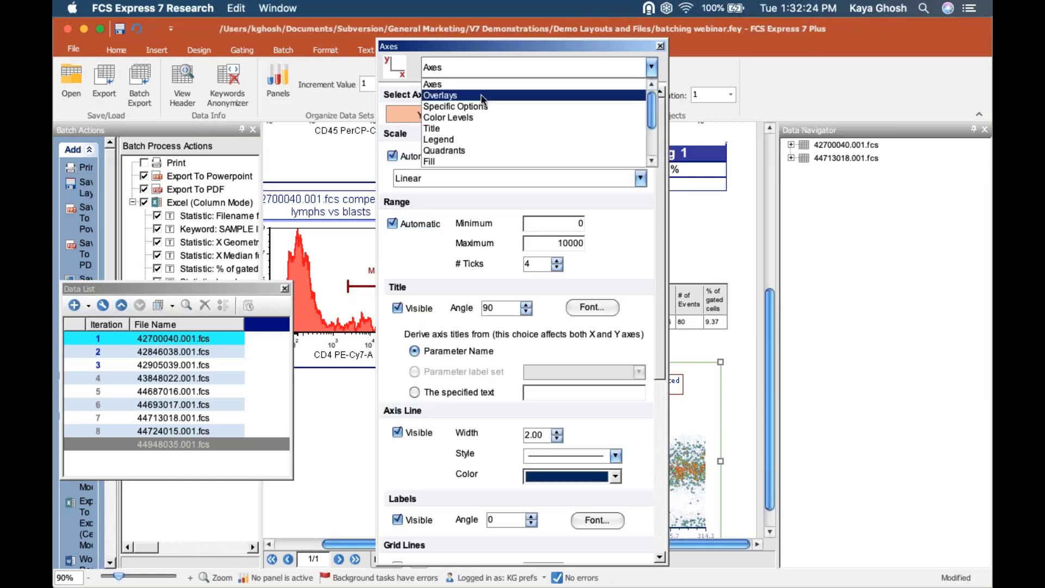
pyautogui.click(481, 96)
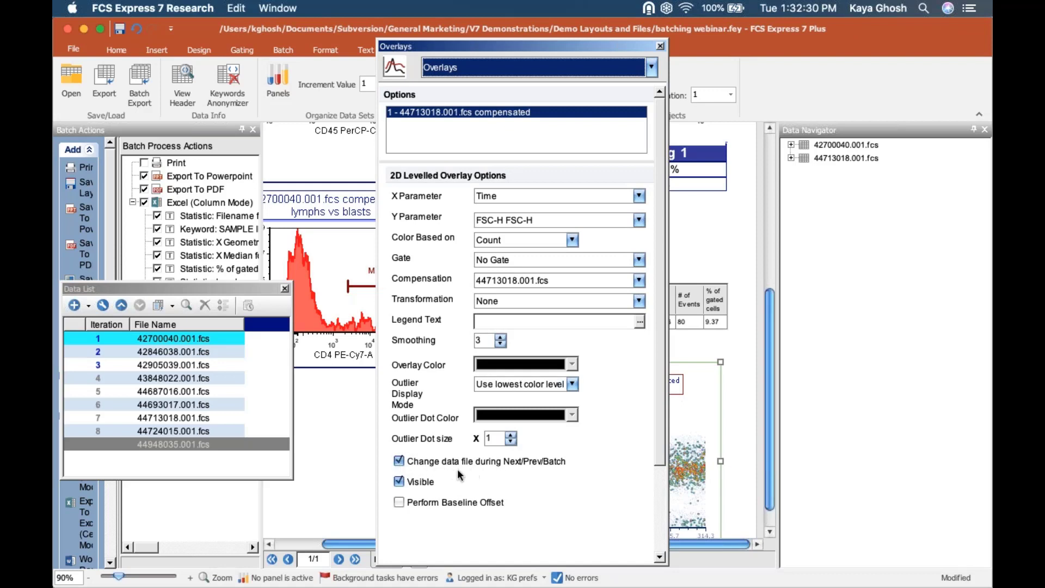
# - Turn off changing the data file during Next/Prev/Batch for the Time versus FSC-H plot and close its options
pyautogui.click(399, 462)
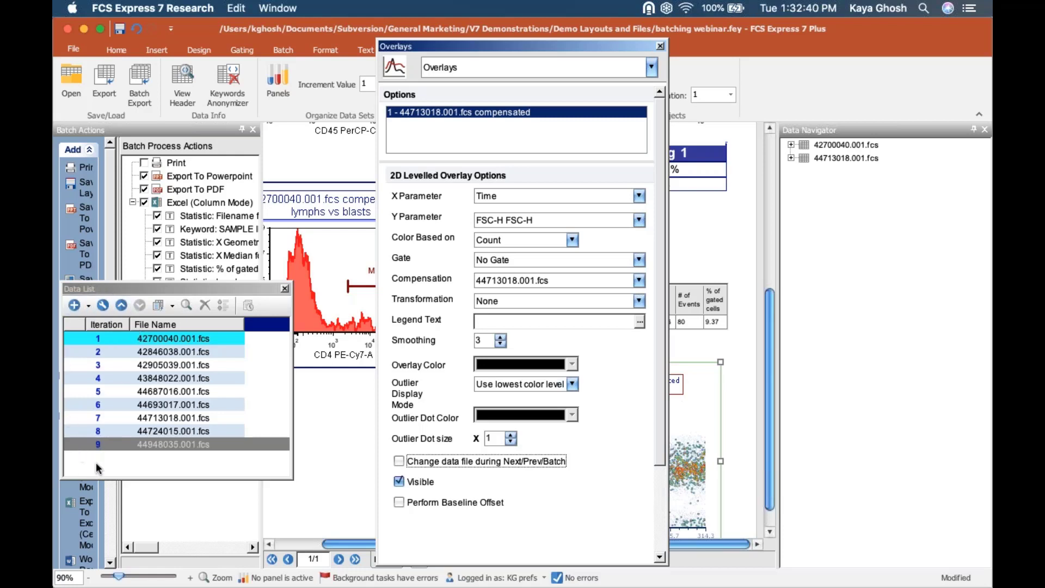
pyautogui.click(661, 45)
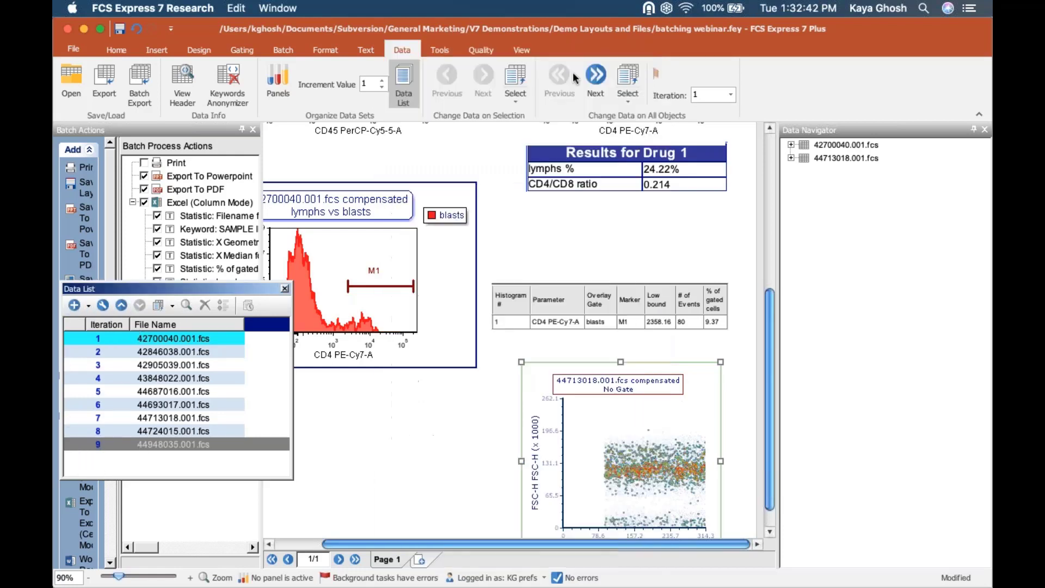
# - Move all objects forward through the data list to iteration 5 and back to iteration 2 to compare how the plots update
pyautogui.click(596, 76)
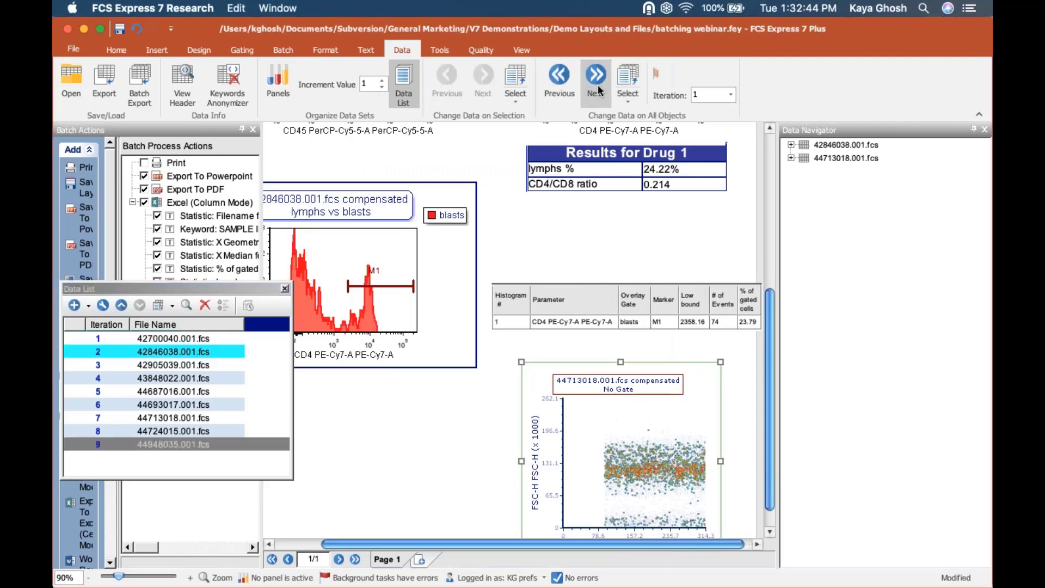
pyautogui.click(598, 81)
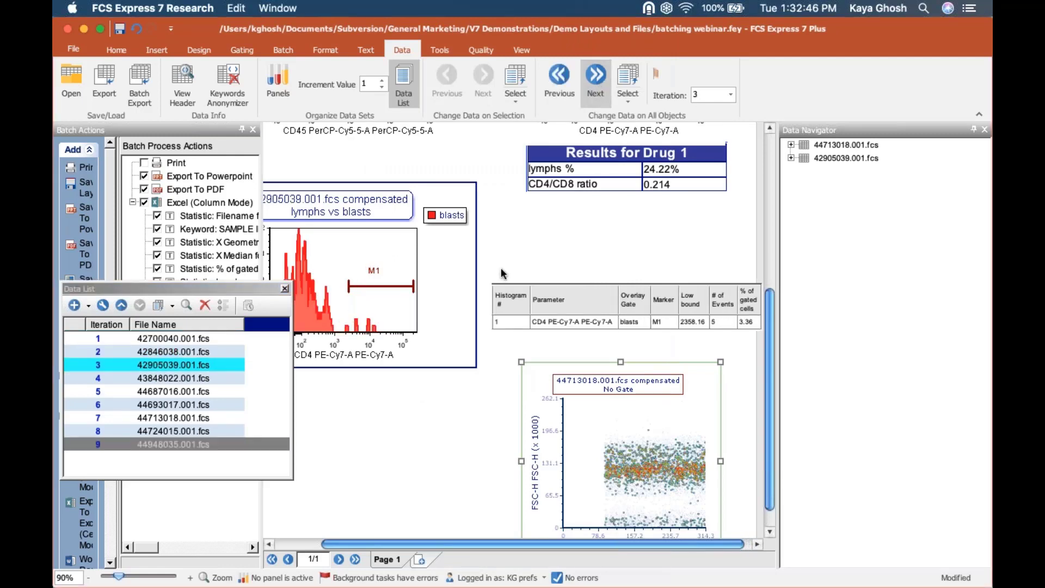
pyautogui.click(88, 578)
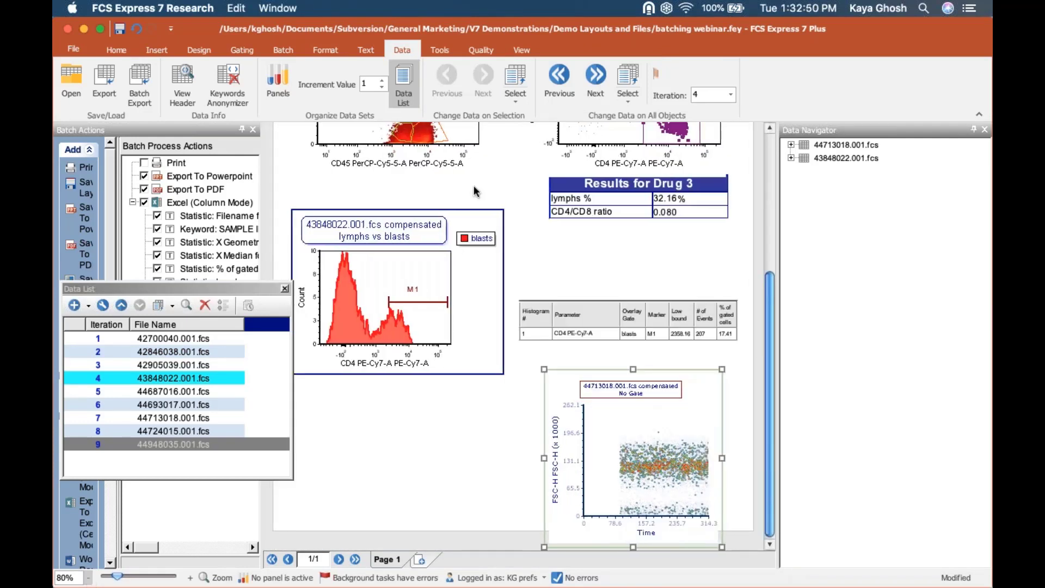
pyautogui.click(490, 206)
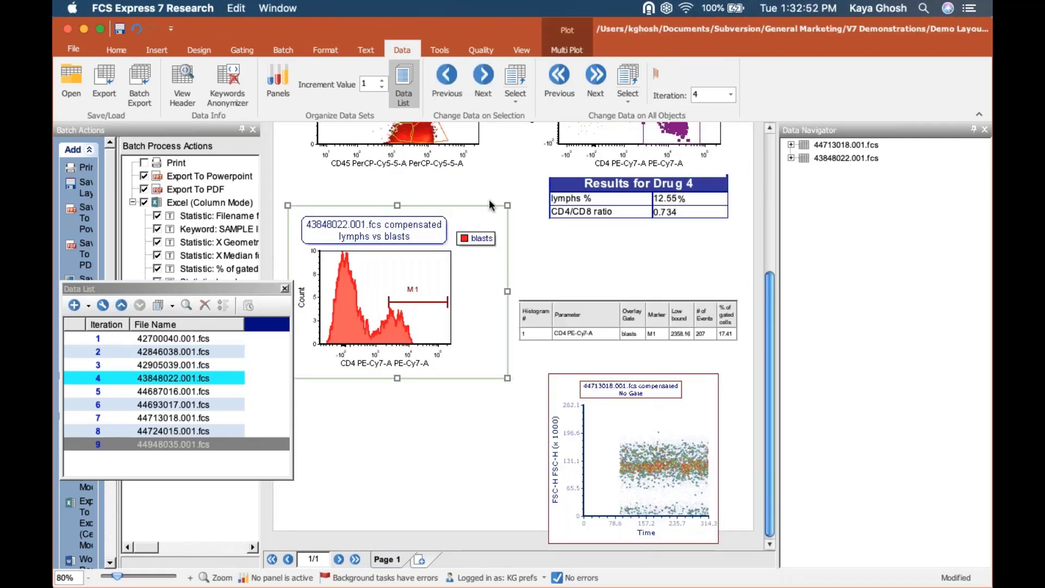
pyautogui.click(595, 77)
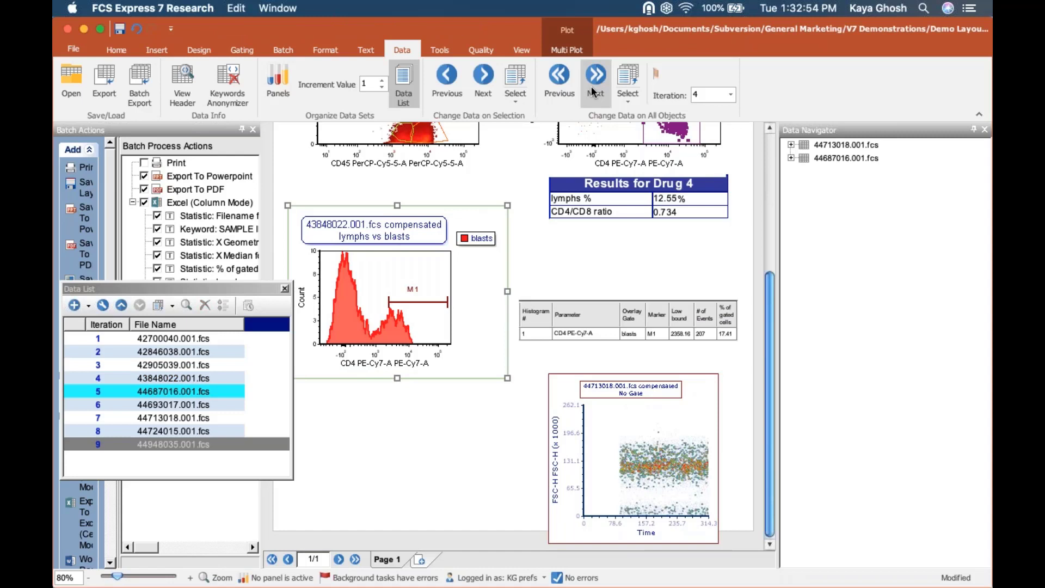
pyautogui.click(561, 86)
pyautogui.click(560, 87)
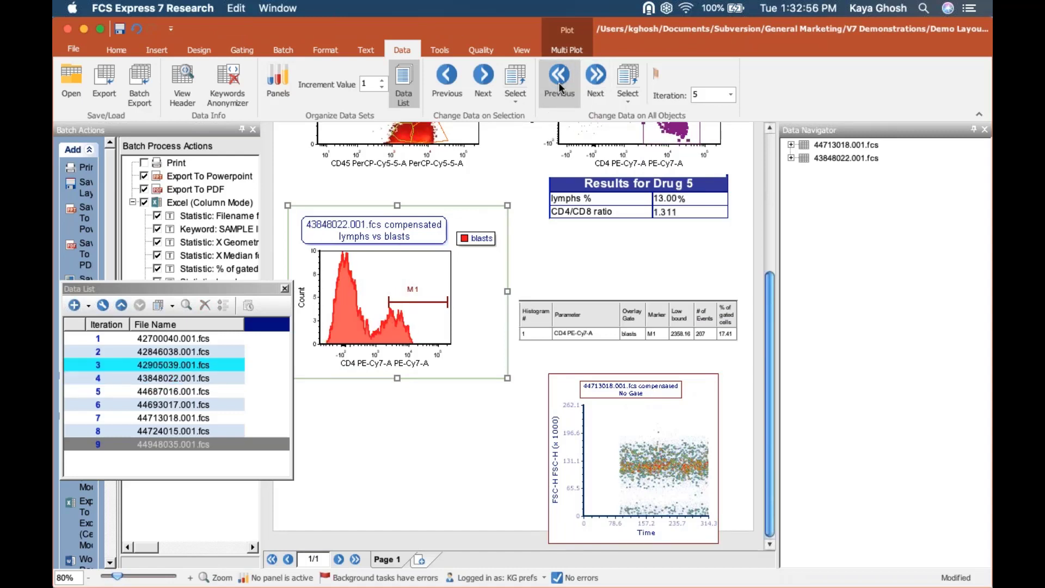
pyautogui.click(561, 87)
# - Shrink the Time versus FSC-H plot slightly so it fits within the page
pyautogui.click(670, 459)
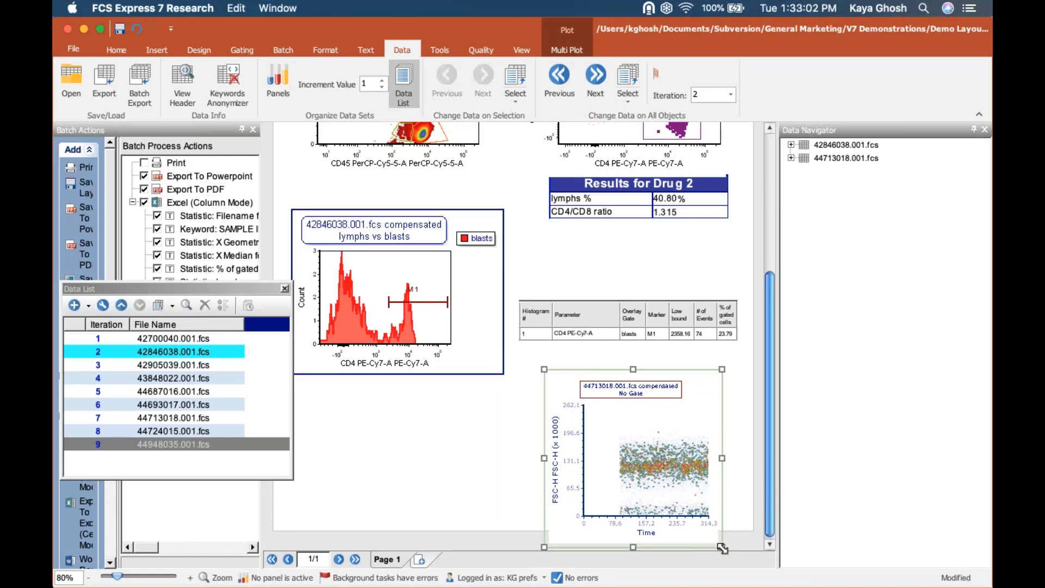
pyautogui.moveTo(723, 548); pyautogui.dragTo(712, 525)
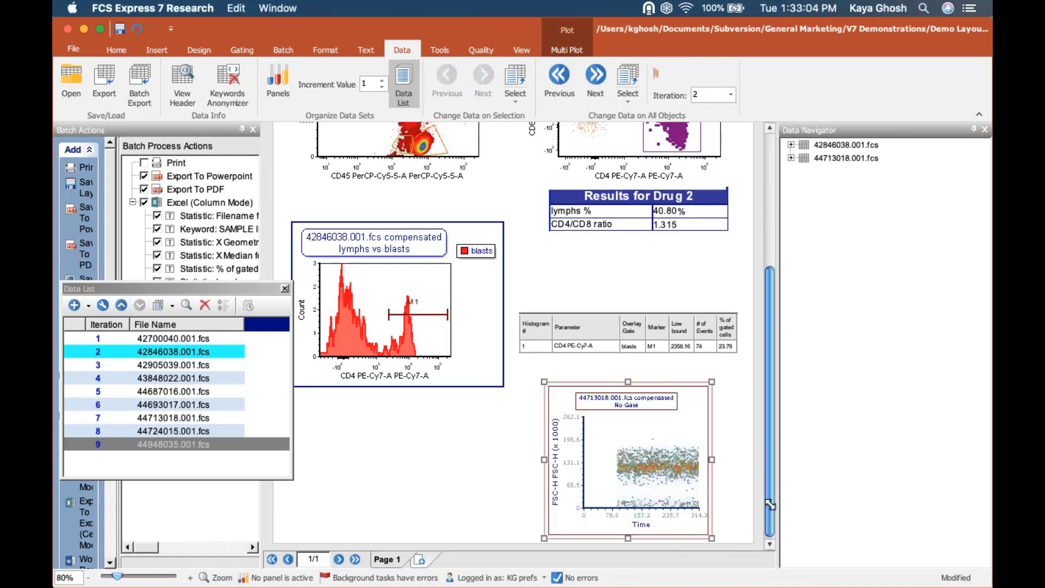
pyautogui.moveTo(770, 504); pyautogui.dragTo(767, 392)
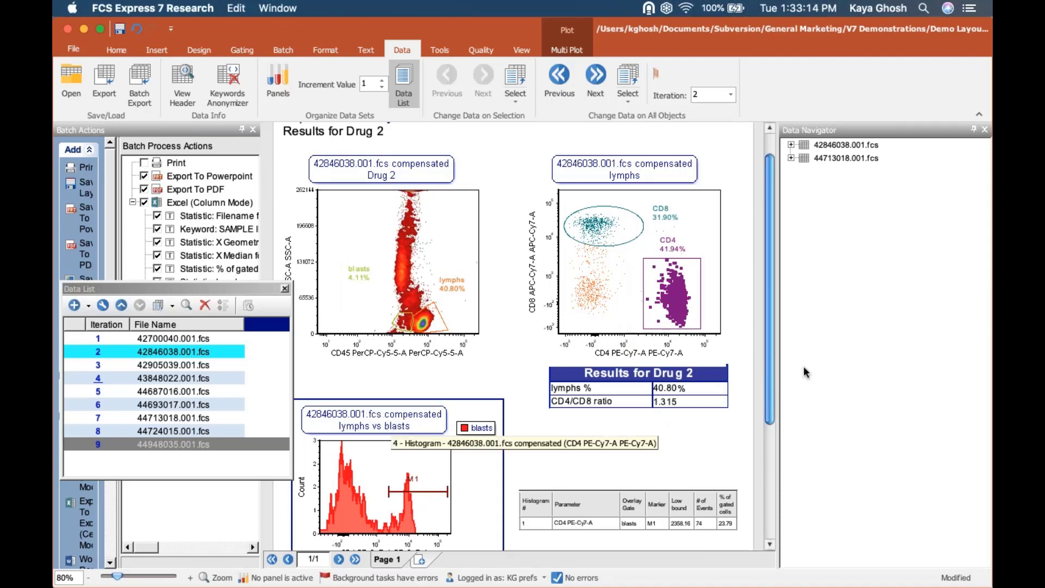
pyautogui.moveTo(765, 382); pyautogui.dragTo(772, 525)
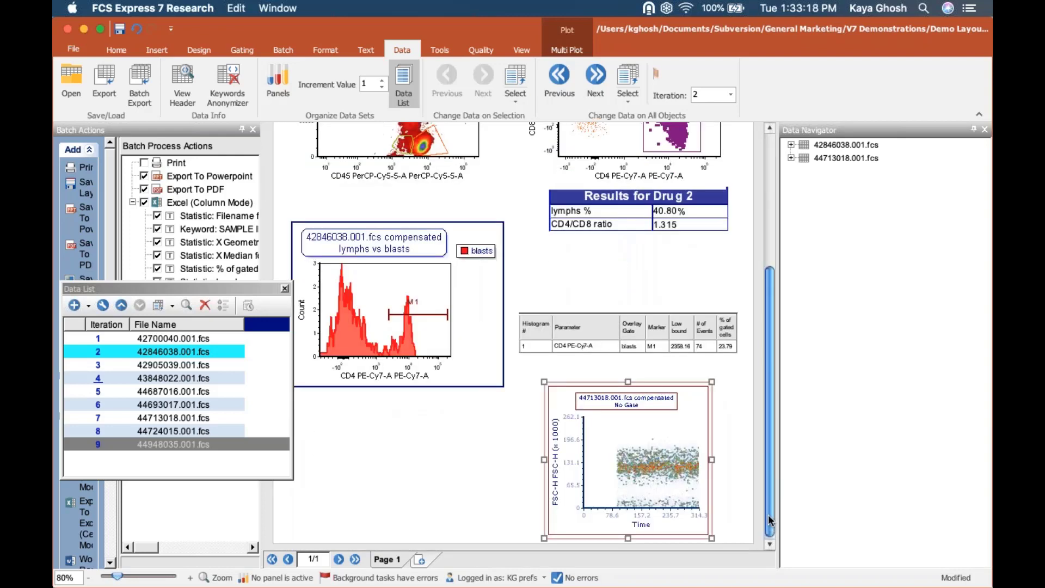
pyautogui.moveTo(769, 461); pyautogui.dragTo(755, 267)
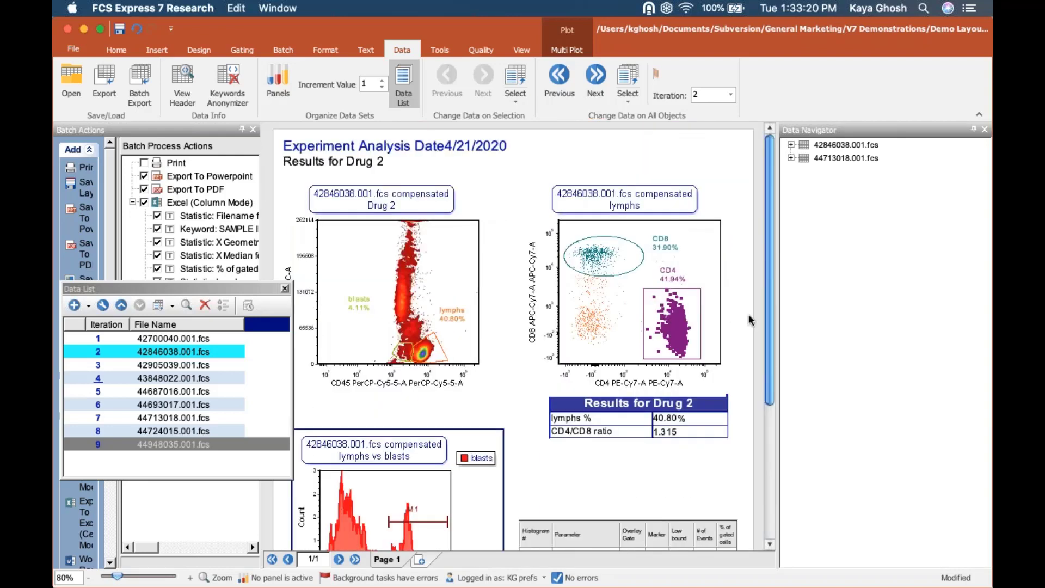
pyautogui.moveTo(766, 343); pyautogui.dragTo(769, 399)
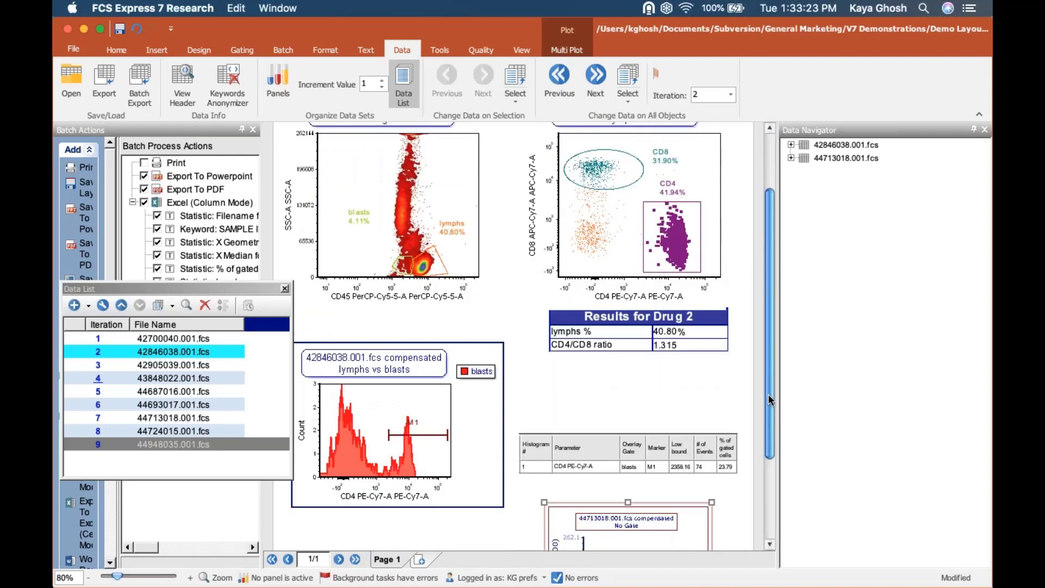
# - Return all objects to iteration 1 and add 44687016.001.fcs to the lymphs vs blasts histogram as a new overlay
pyautogui.click(729, 95)
pyautogui.click(705, 110)
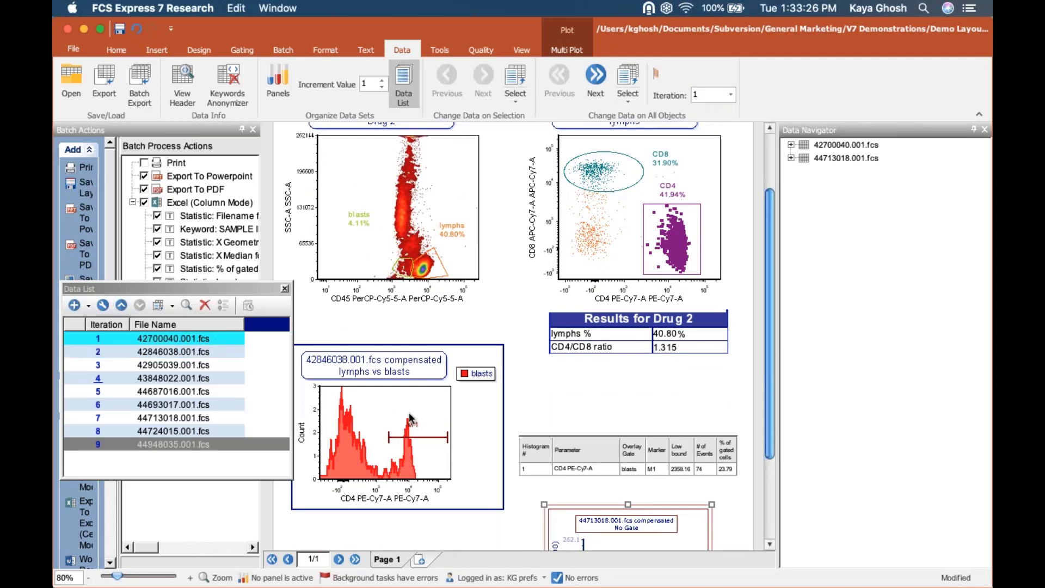
pyautogui.click(159, 390)
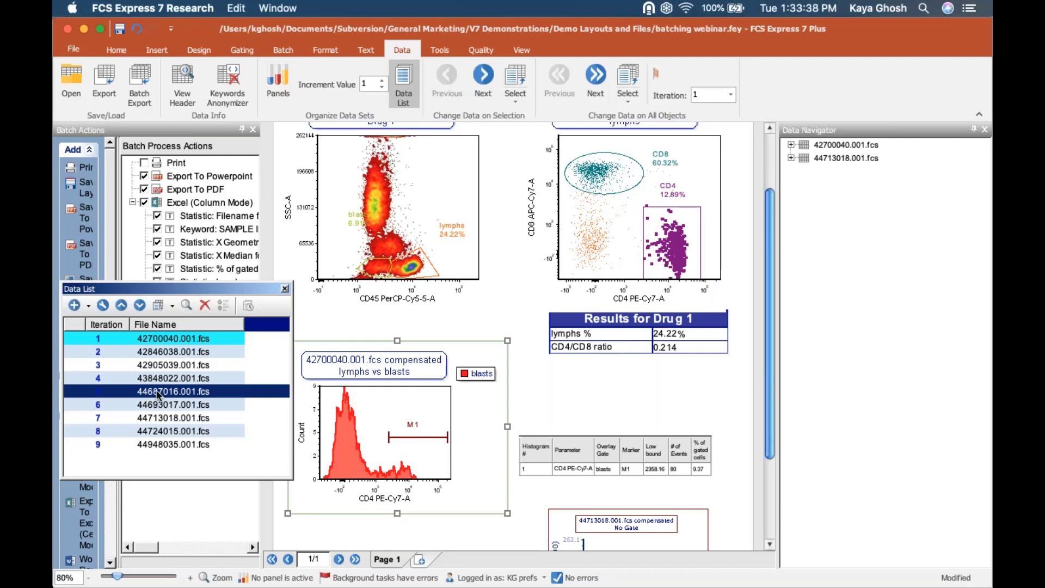
pyautogui.moveTo(157, 395); pyautogui.dragTo(382, 405)
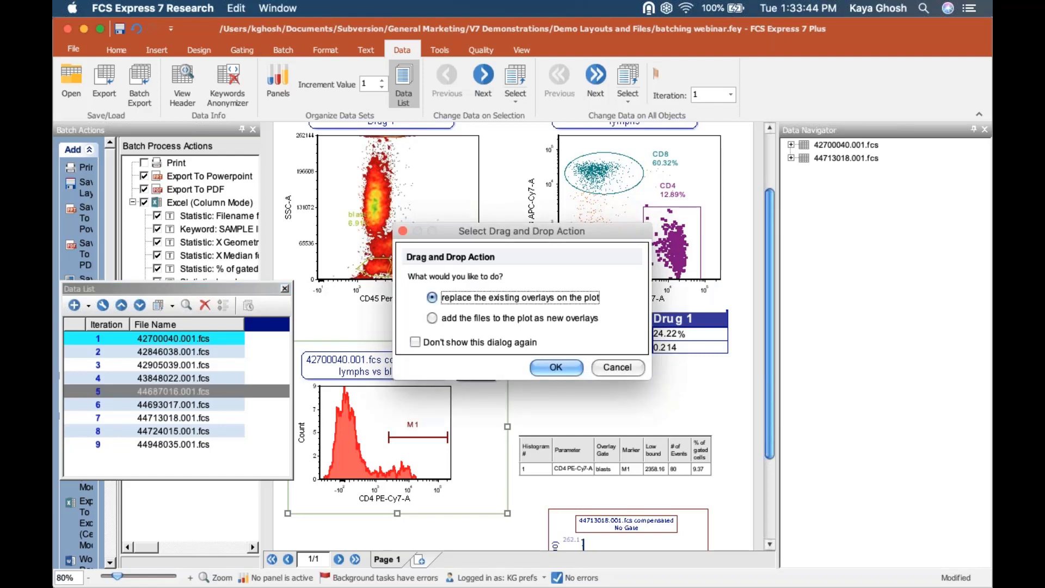
pyautogui.click(452, 320)
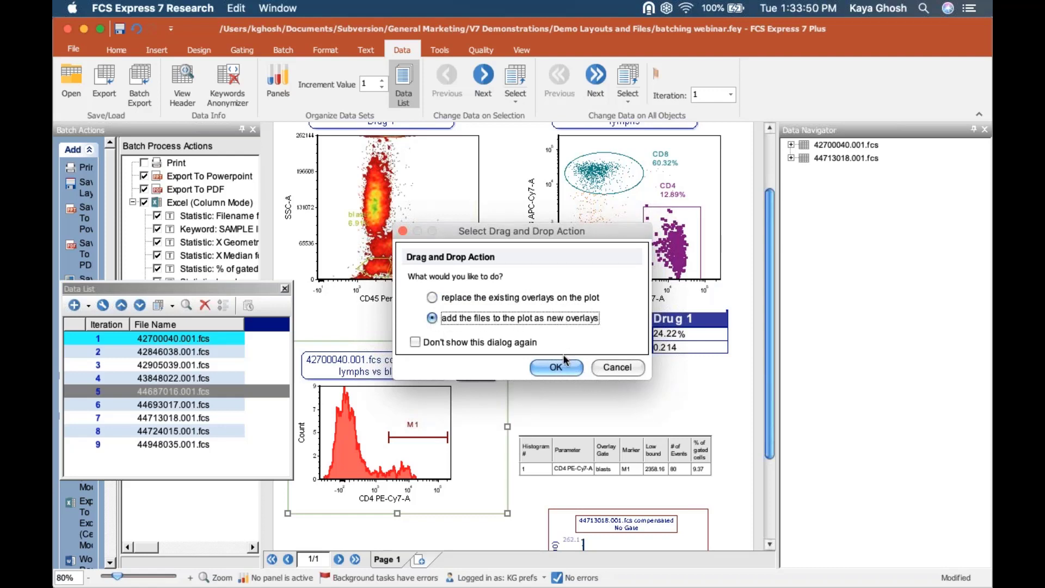
pyautogui.click(555, 368)
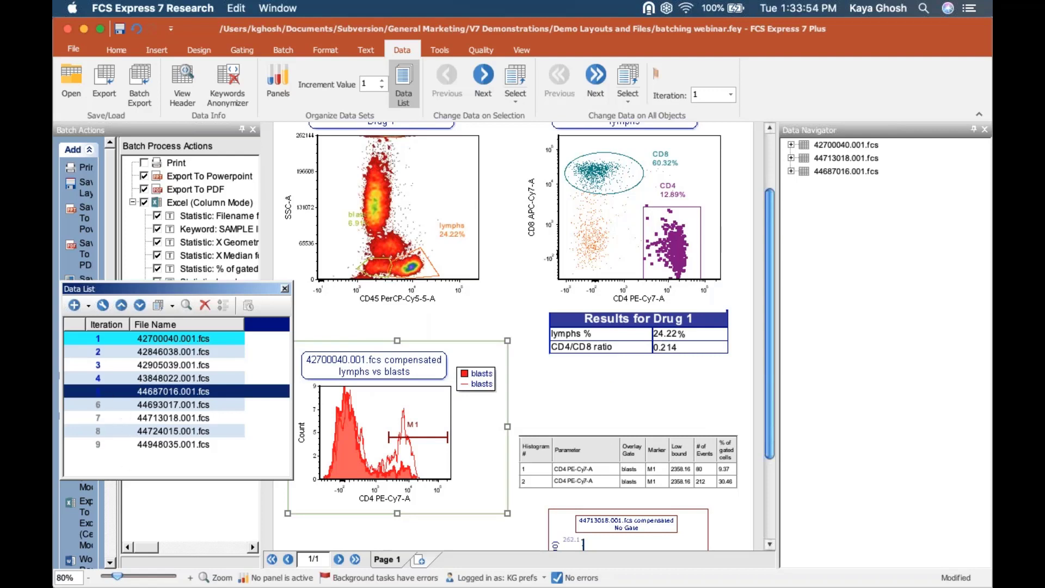
pyautogui.click(469, 414)
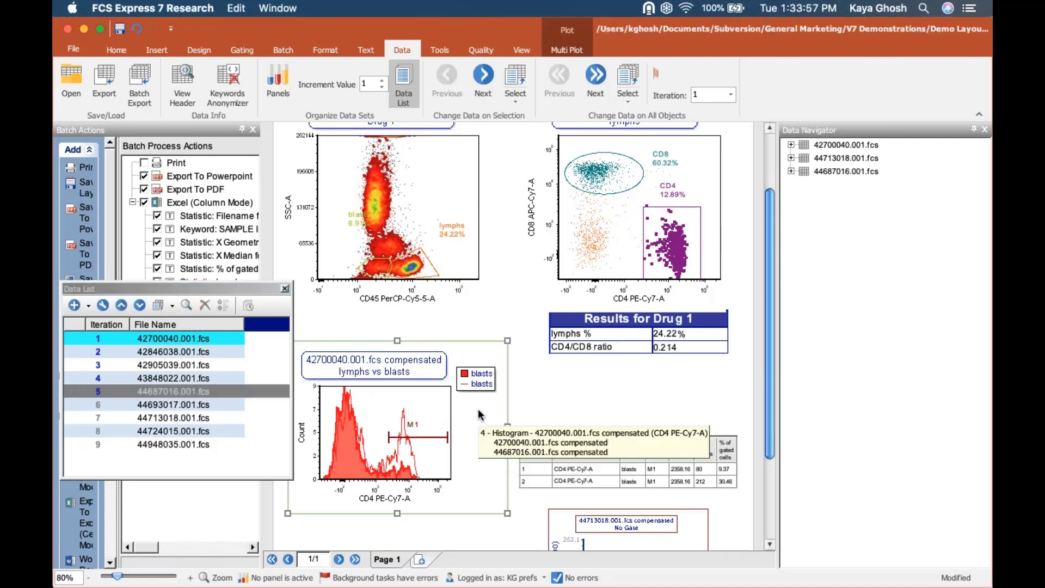
# - Close the Data Navigator and select the 44687016.001.fcs overlay in the lymphs vs blasts histogram's Overlays options
pyautogui.click(984, 131)
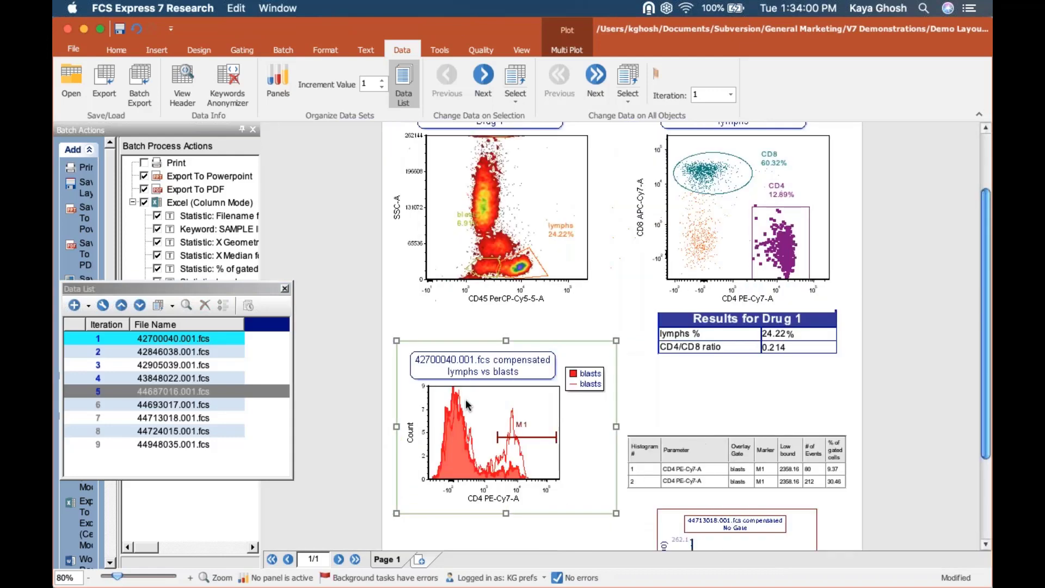
pyautogui.doubleClick(486, 408)
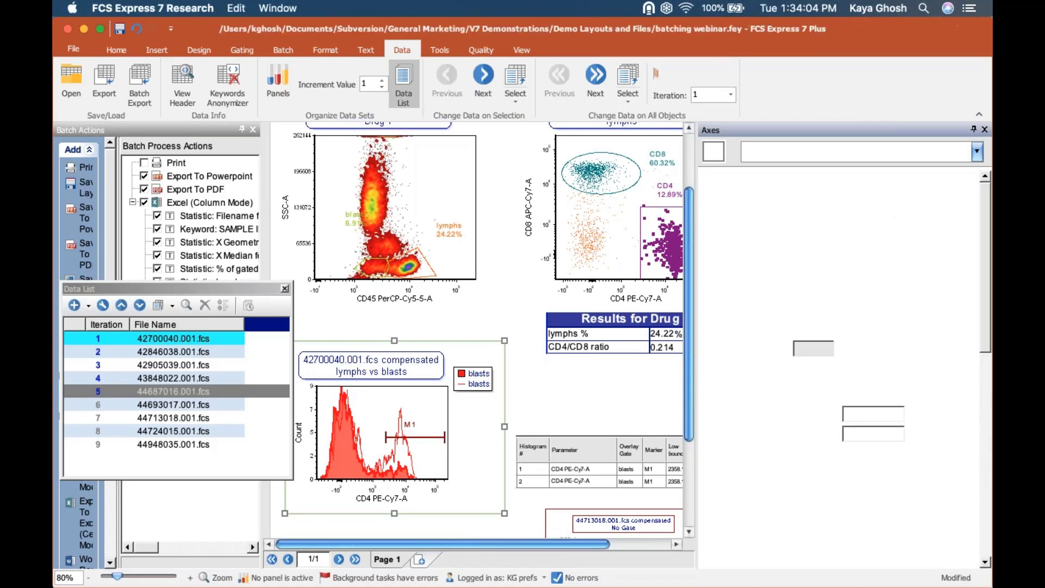
pyautogui.click(875, 152)
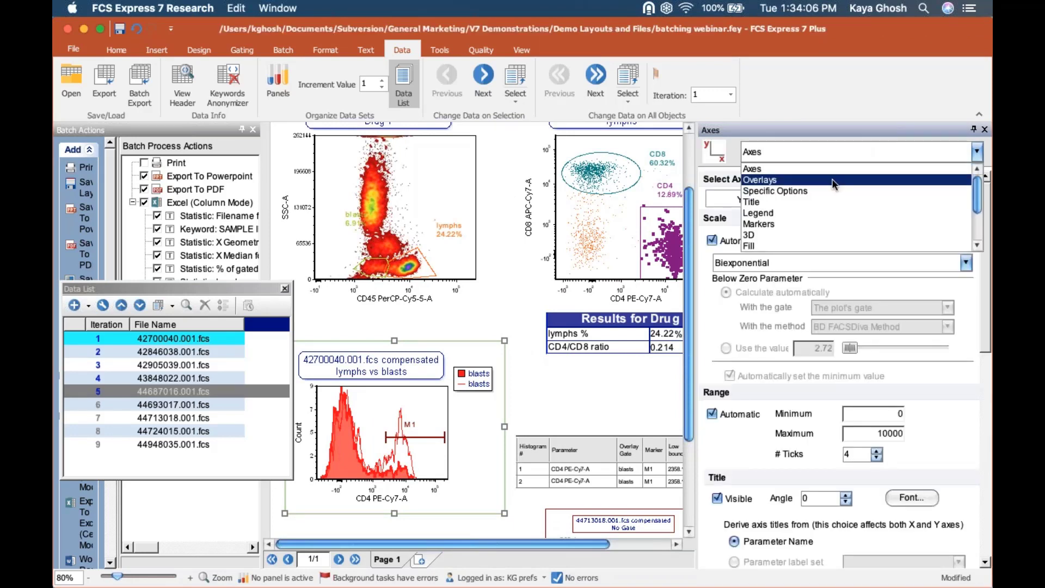
pyautogui.click(831, 180)
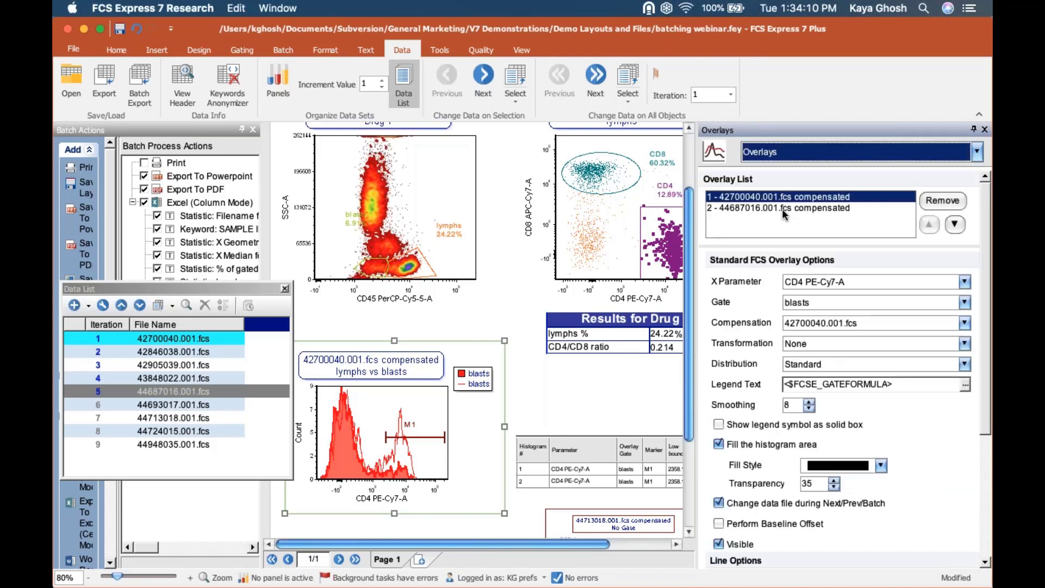
pyautogui.click(785, 209)
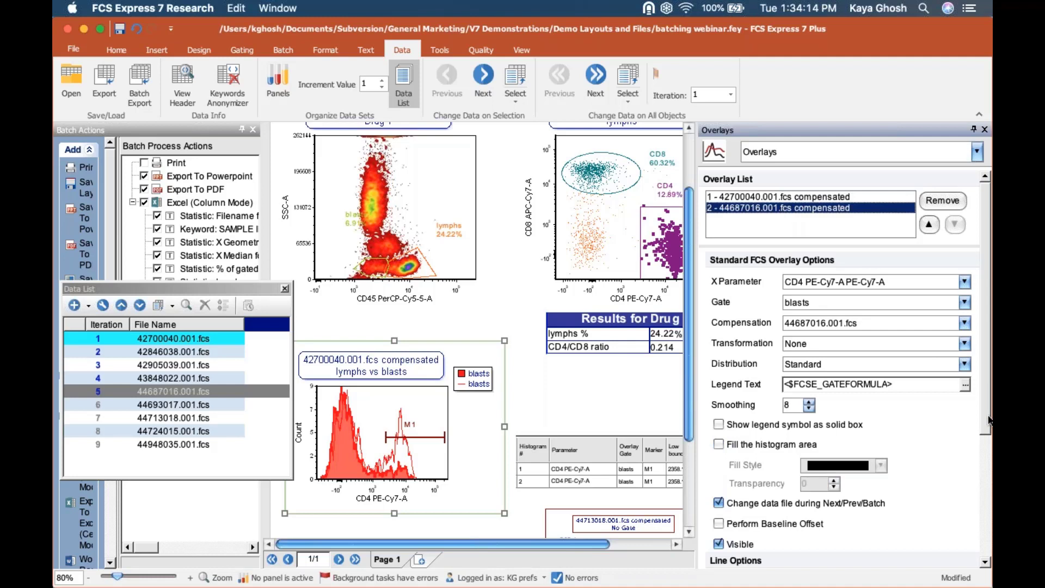
pyautogui.moveTo(989, 419); pyautogui.dragTo(988, 466)
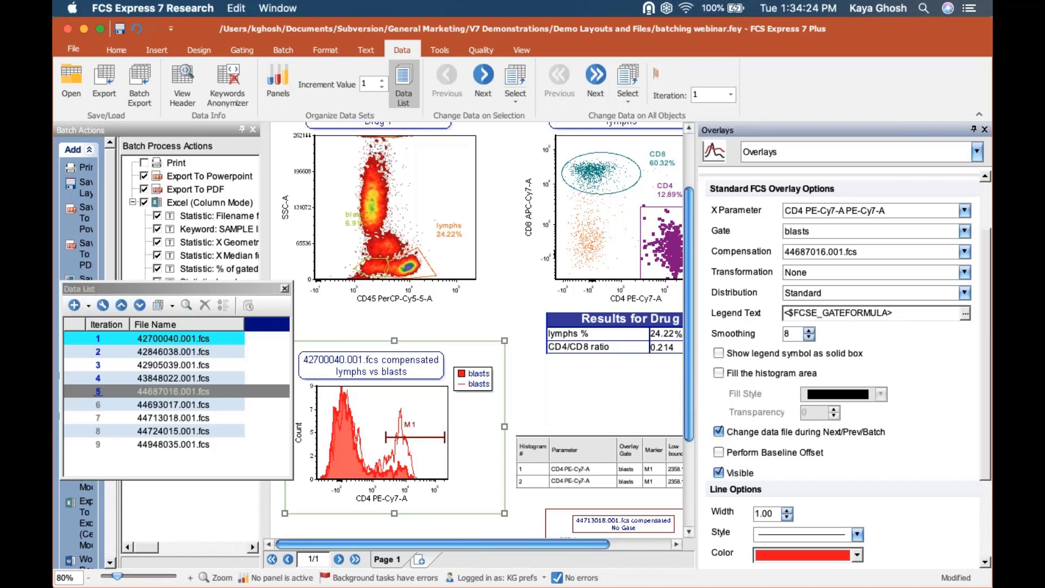
pyautogui.click(147, 289)
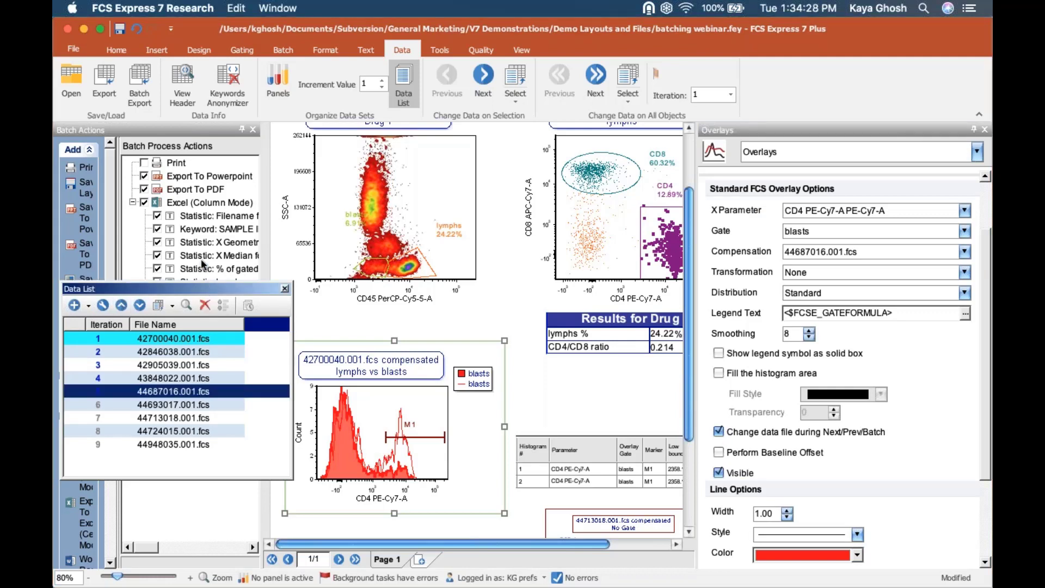
pyautogui.moveTo(202, 289); pyautogui.dragTo(207, 273)
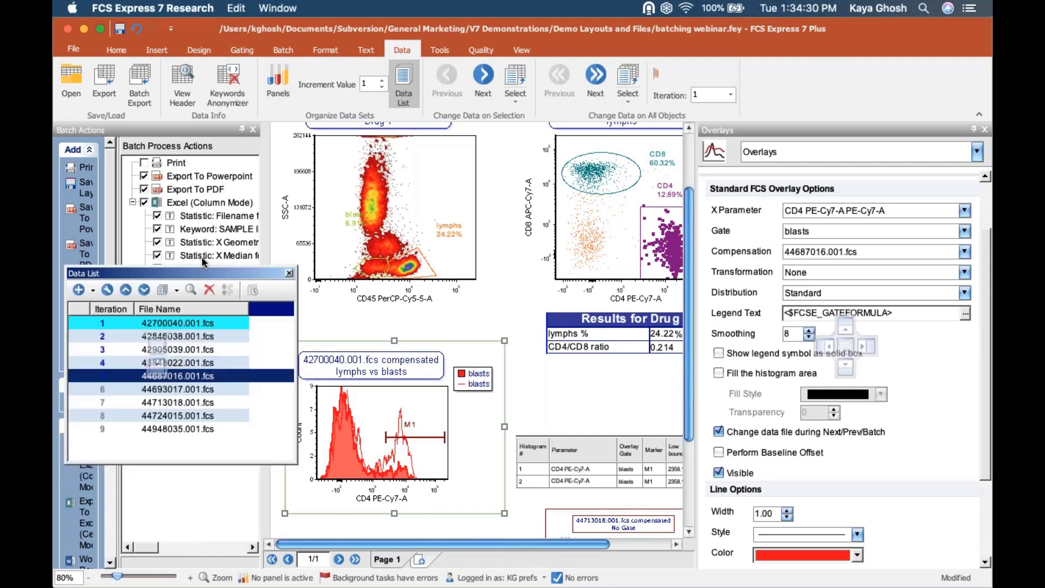
# - Enable Perform Baseline Offset and turn off Change data file during Next/Prev/Batch for the 44687016.001.fcs overlay
pyautogui.click(715, 433)
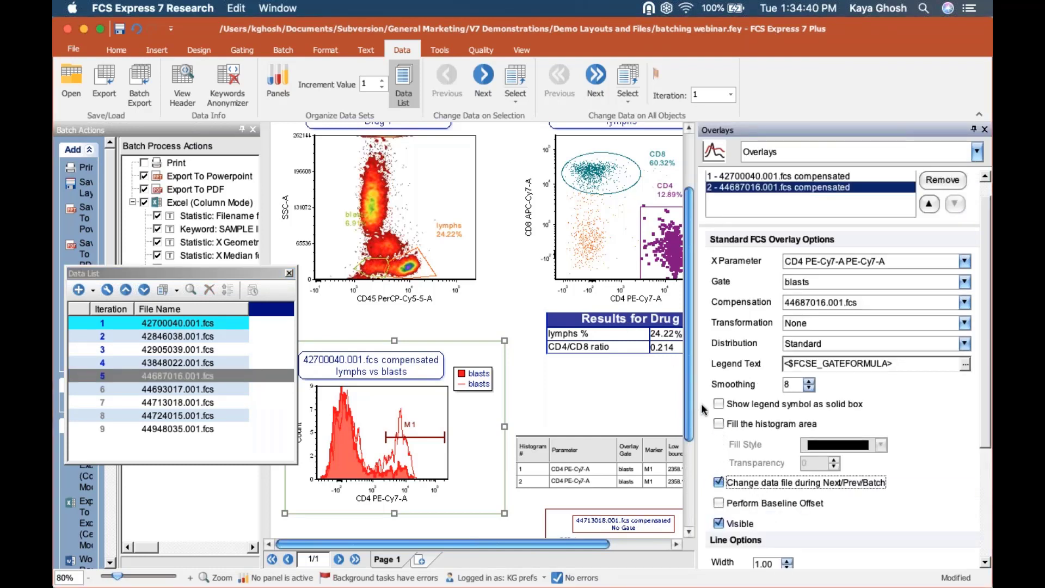
pyautogui.click(718, 424)
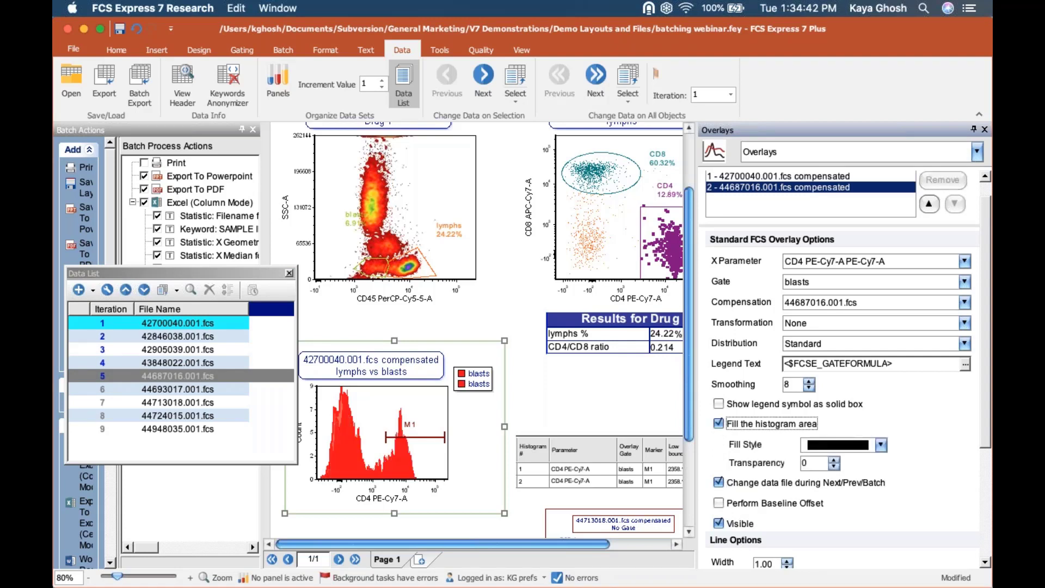
pyautogui.click(719, 426)
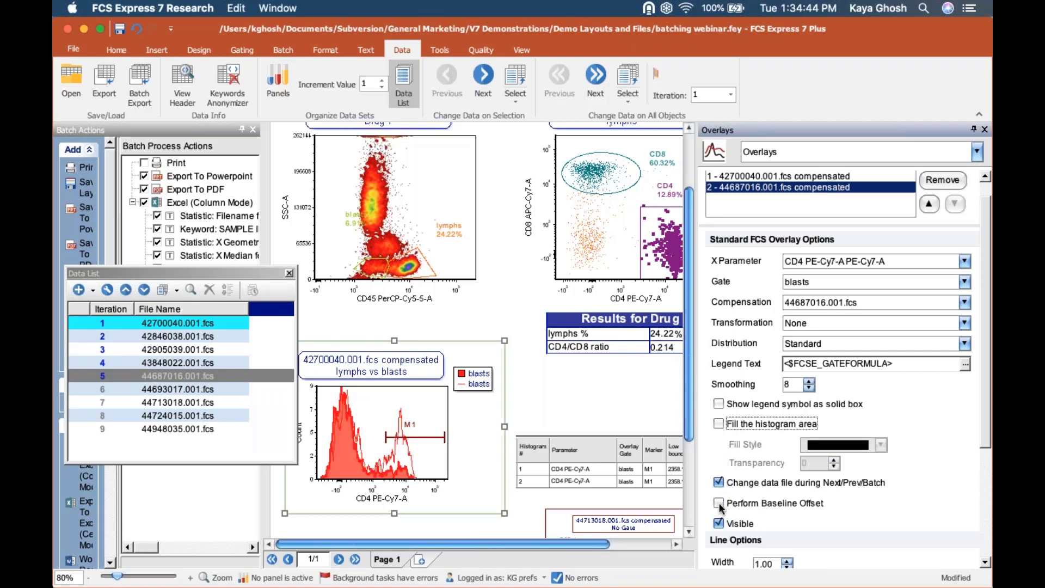
pyautogui.click(719, 504)
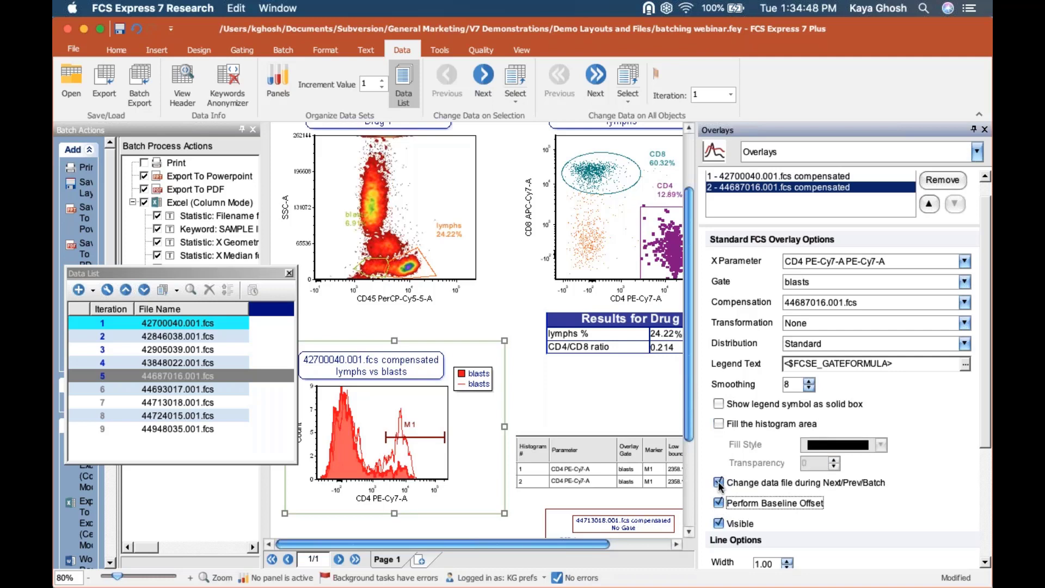
pyautogui.click(719, 482)
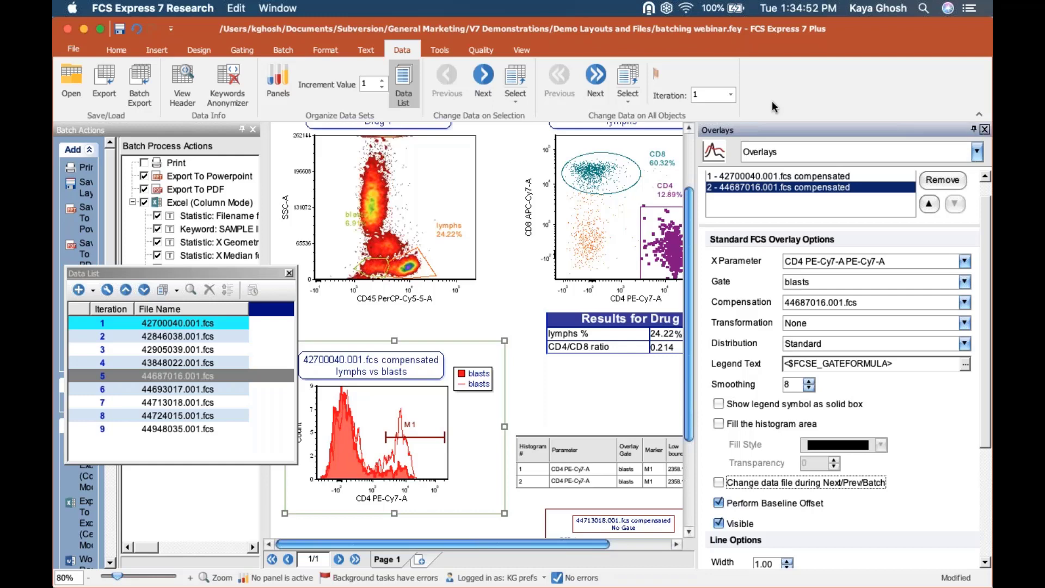
# - Move all objects forward to iteration 3 and back to iteration 2 to check the histogram's two overlays
pyautogui.click(595, 82)
pyautogui.click(596, 81)
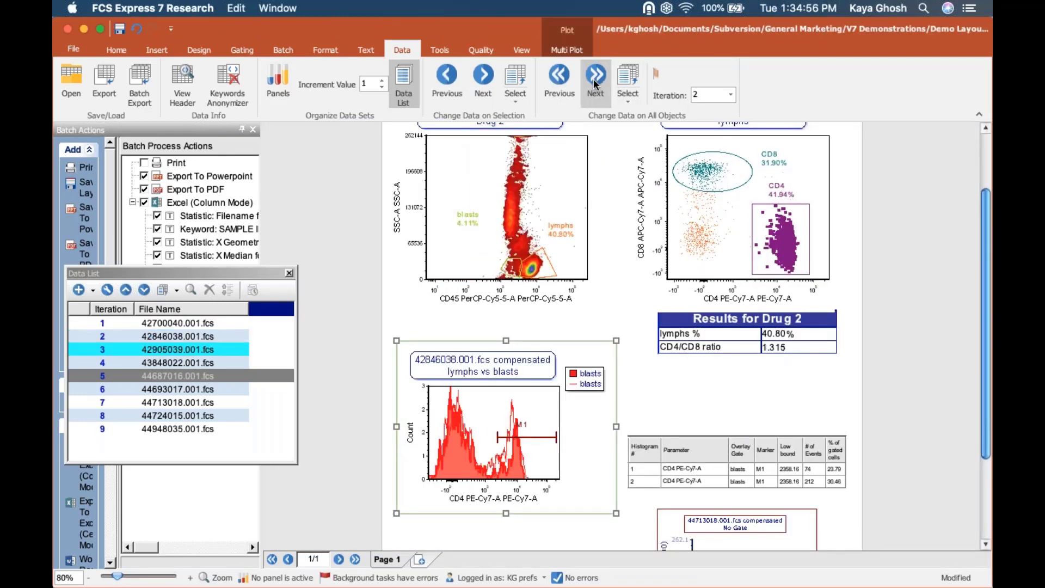
pyautogui.click(559, 90)
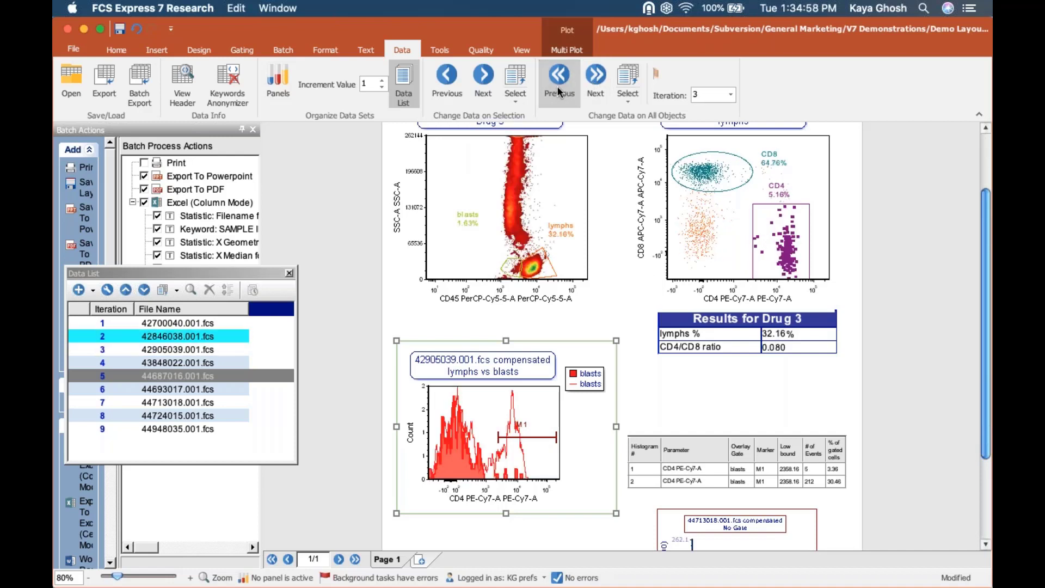
# - Return all objects to iteration 1 and set the line color of the histogram's 44687016.001.fcs overlay to gray
pyautogui.click(559, 90)
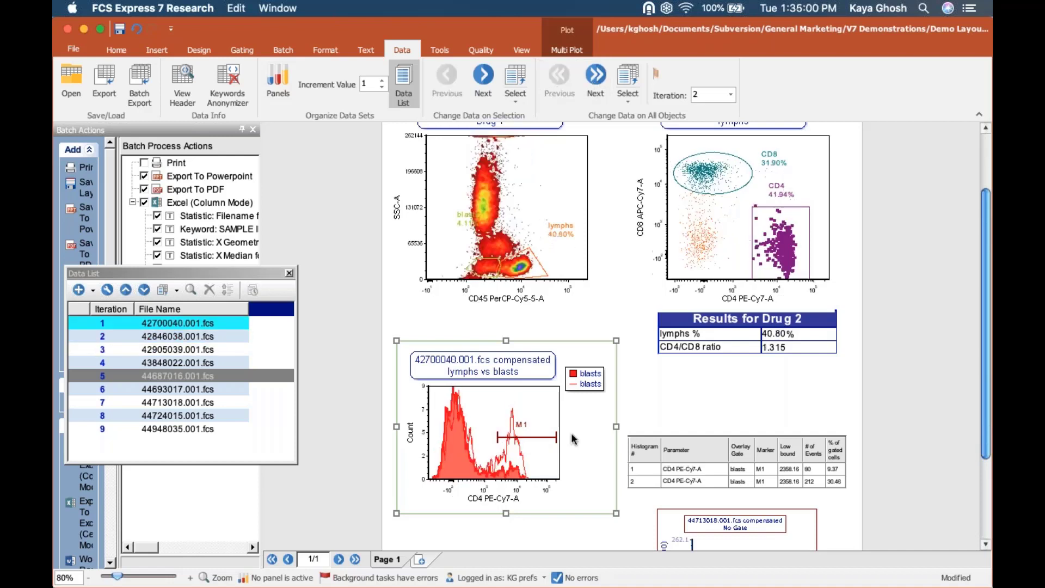
pyautogui.doubleClick(534, 402)
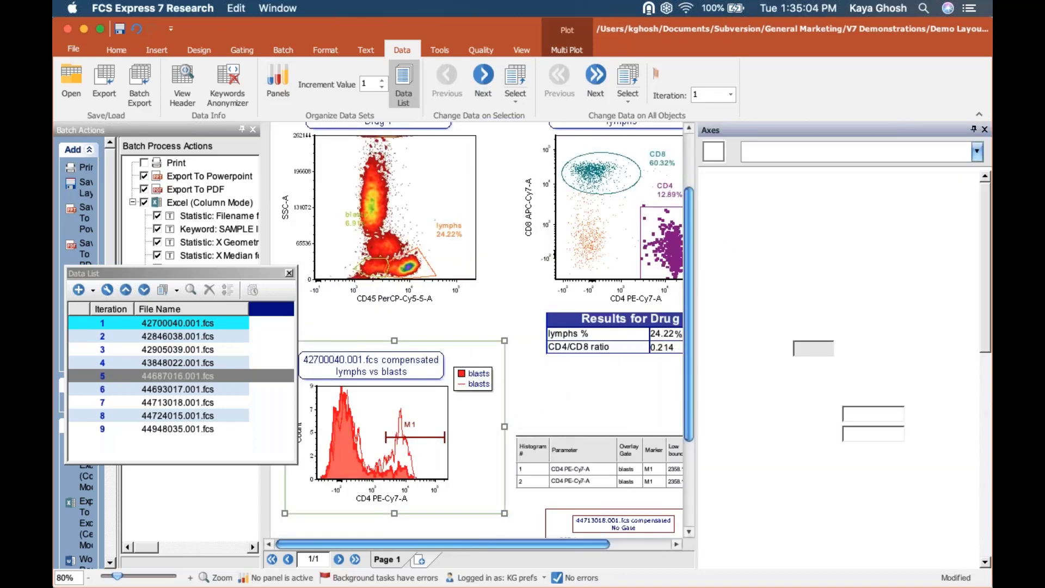
pyautogui.click(800, 154)
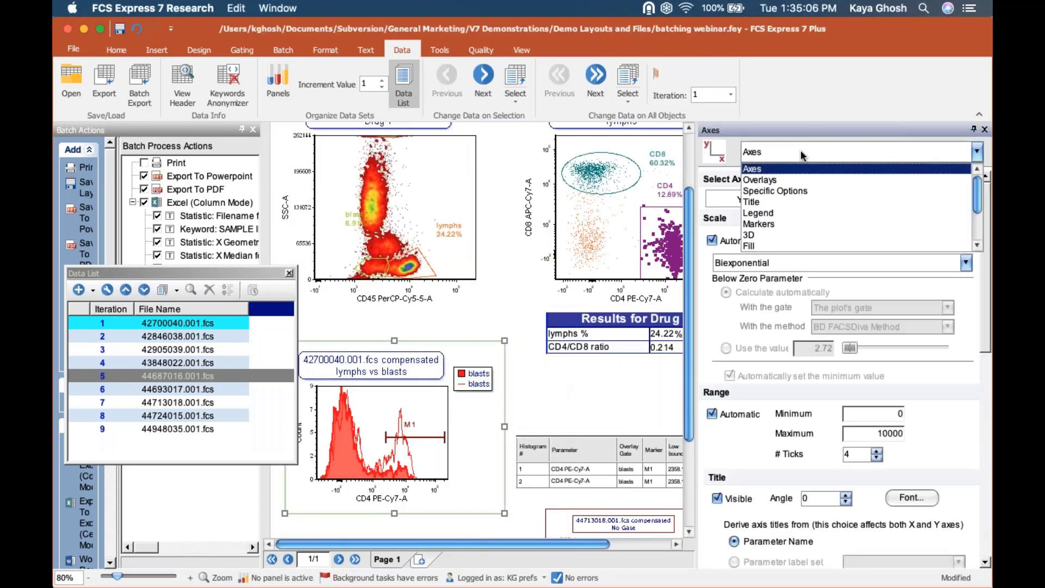
pyautogui.click(760, 180)
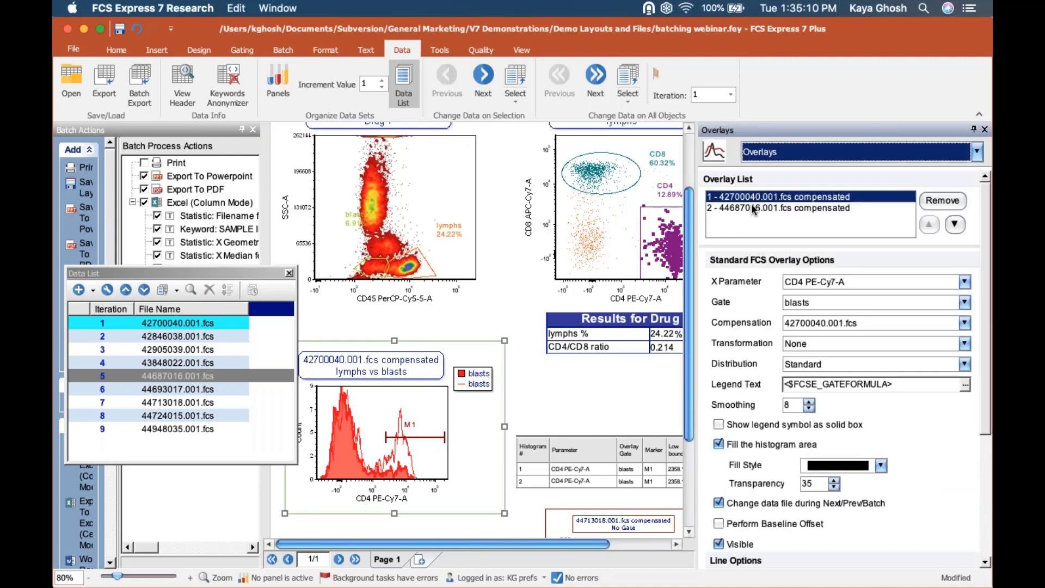
pyautogui.click(988, 504)
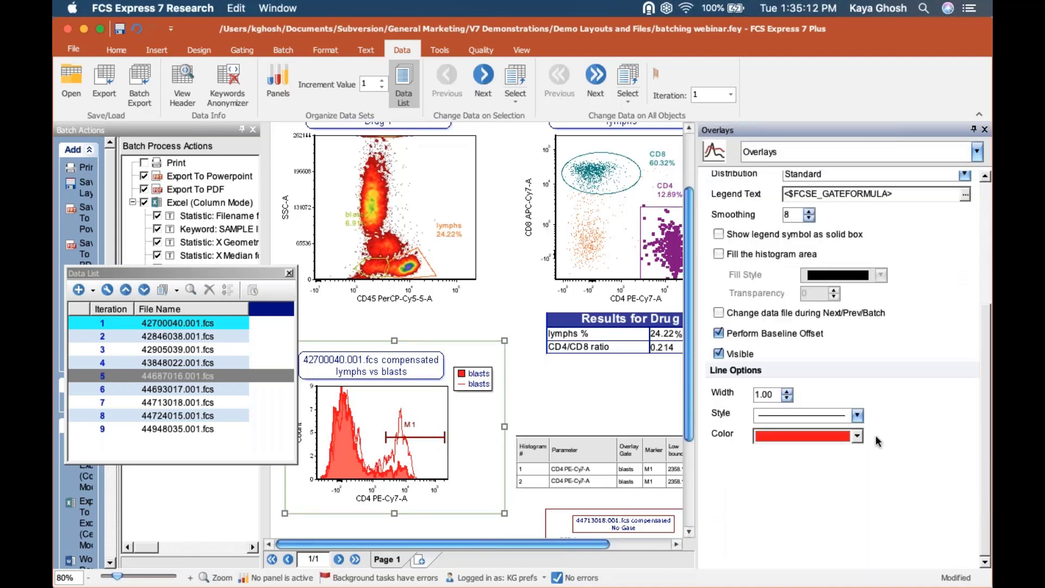
pyautogui.click(855, 439)
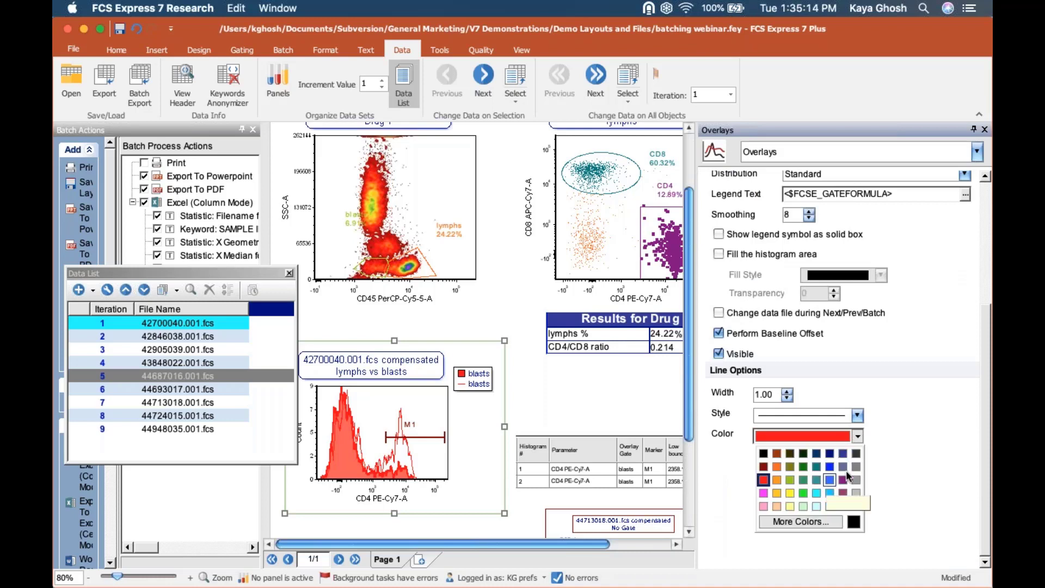
pyautogui.click(854, 468)
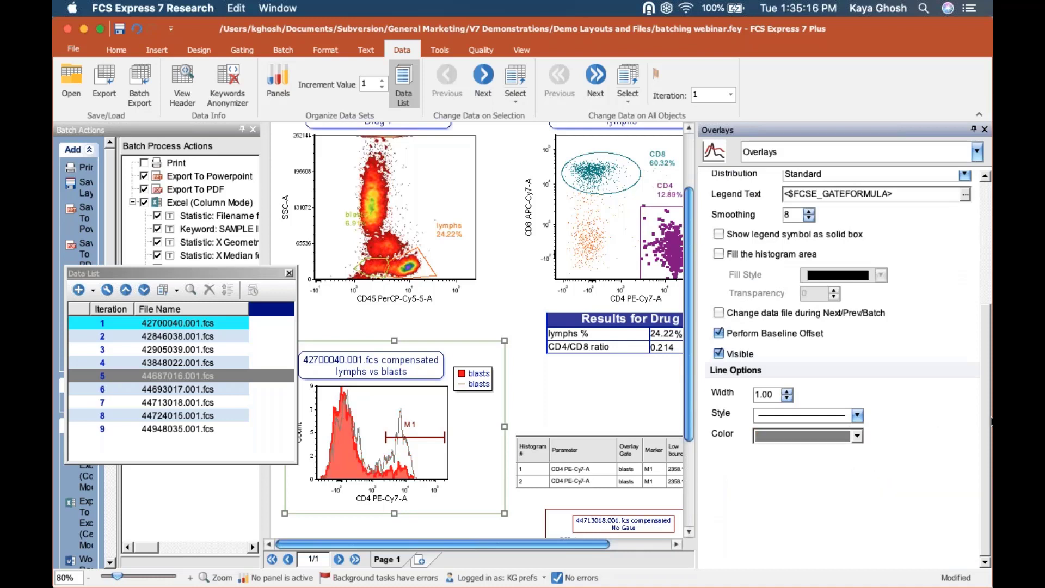
# - Select both overlays of the lymphs vs blasts histogram and clear their shared legend text
pyautogui.moveTo(990, 424); pyautogui.dragTo(989, 246)
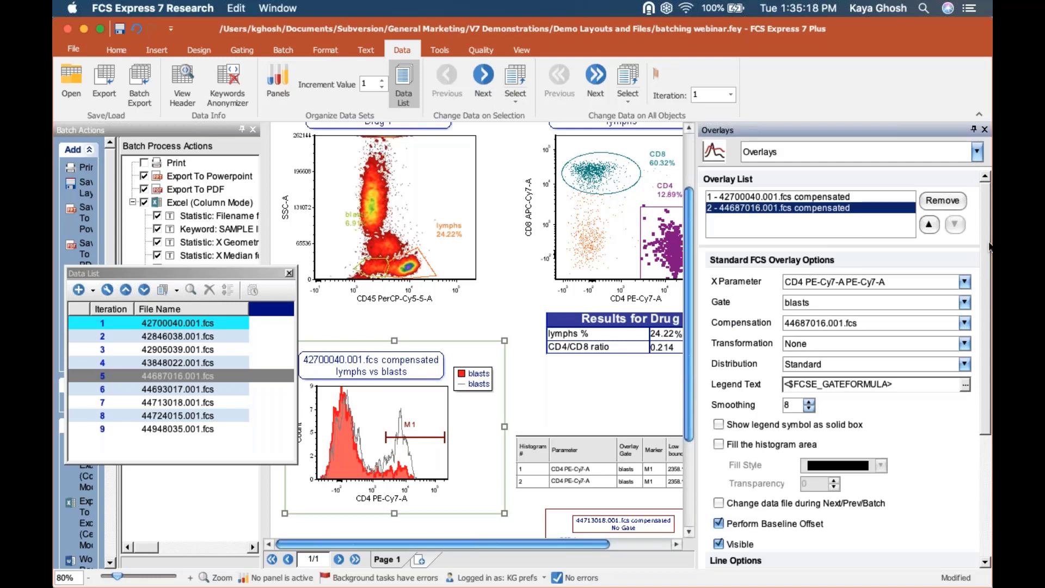
pyautogui.keyDown('shift'); pyautogui.click(842, 198); pyautogui.keyUp('shift')
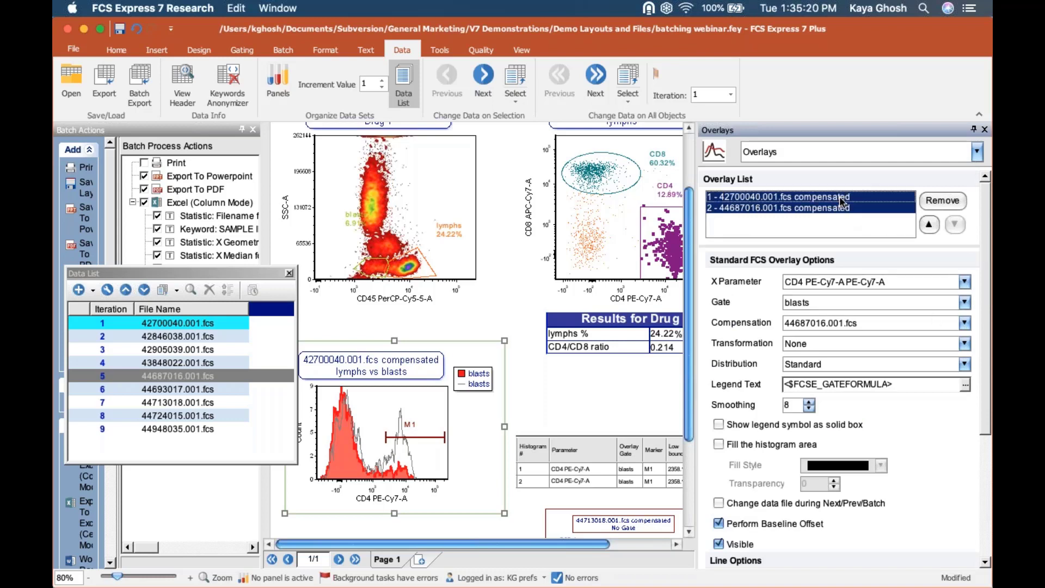
pyautogui.click(965, 385)
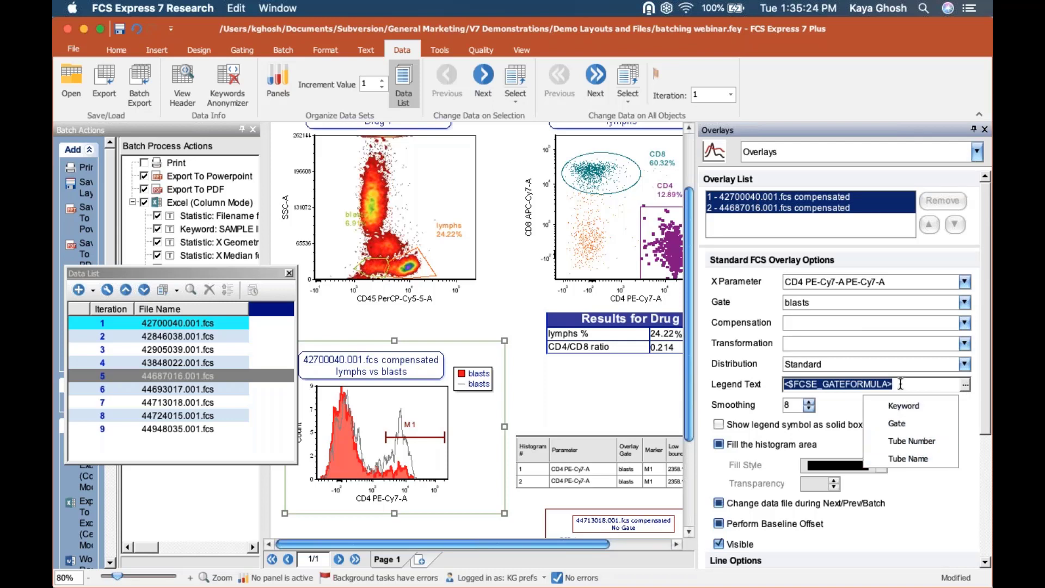
pyautogui.click(900, 384)
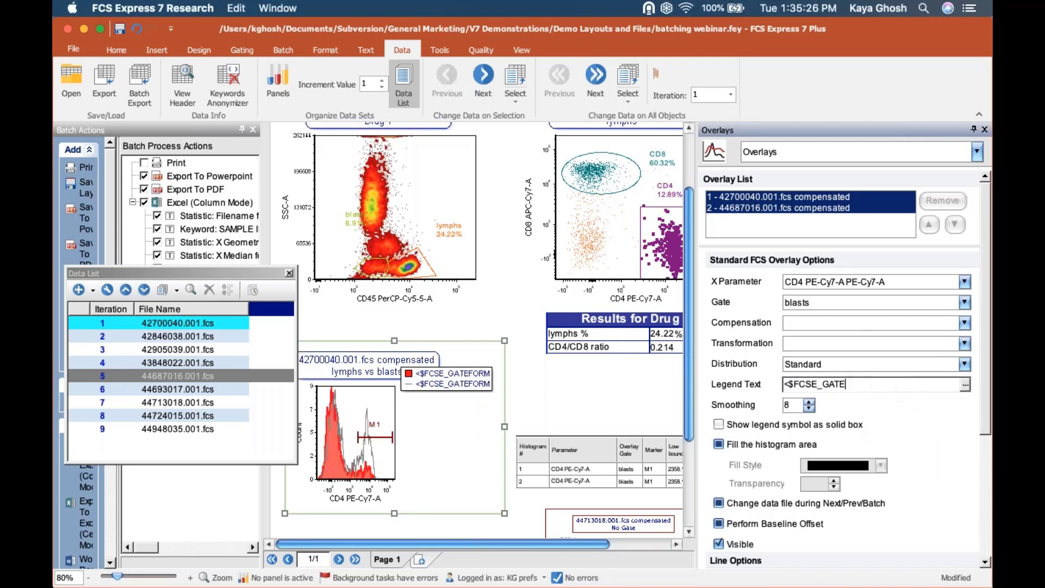
pyautogui.press('BackSpace')
pyautogui.press('BackSpace')
pyautogui.press('BackSpace')
pyautogui.press('BackSpace')
pyautogui.press('BackSpace')
pyautogui.press('BackSpace')
pyautogui.press('BackSpace')
pyautogui.press('BackSpace')
pyautogui.press('BackSpace')
pyautogui.press('BackSpace')
pyautogui.press('BackSpace')
pyautogui.press('BackSpace')
pyautogui.press('BackSpace')
pyautogui.press('BackSpace')
pyautogui.press('BackSpace')
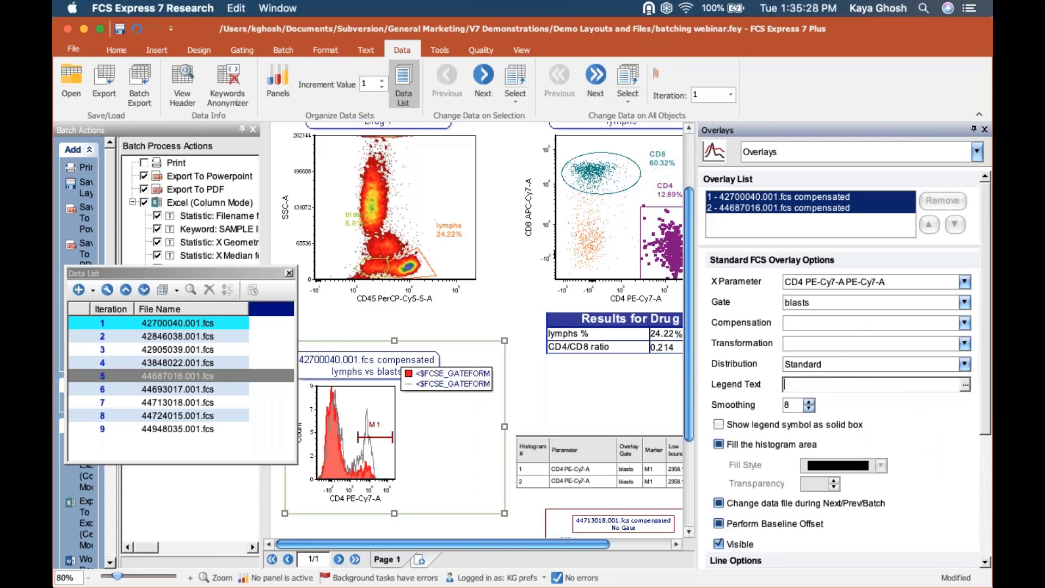
# - Insert the $FIL keyword as the legend text of both histogram overlays
pyautogui.click(966, 385)
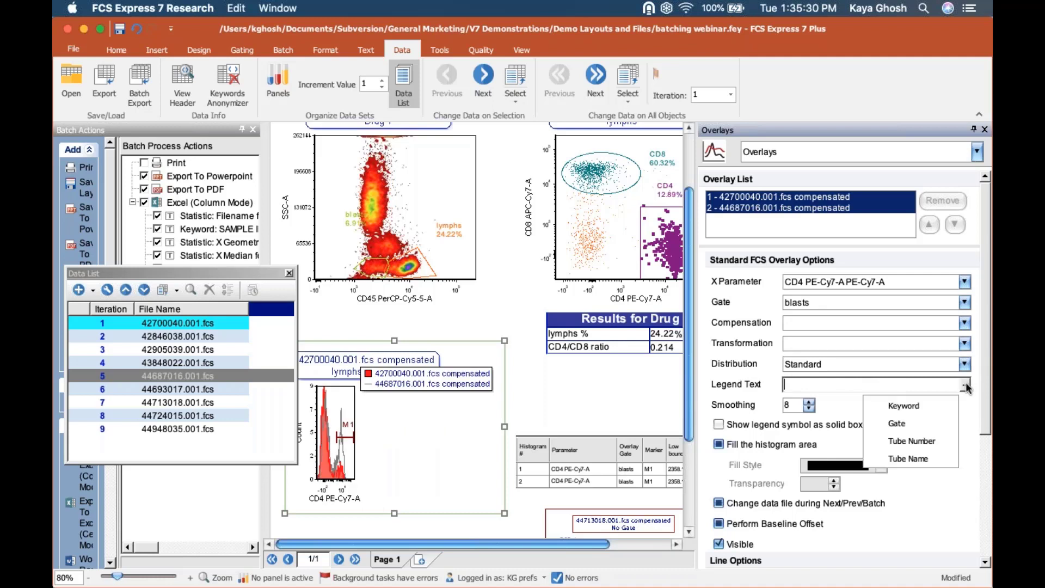
pyautogui.click(935, 410)
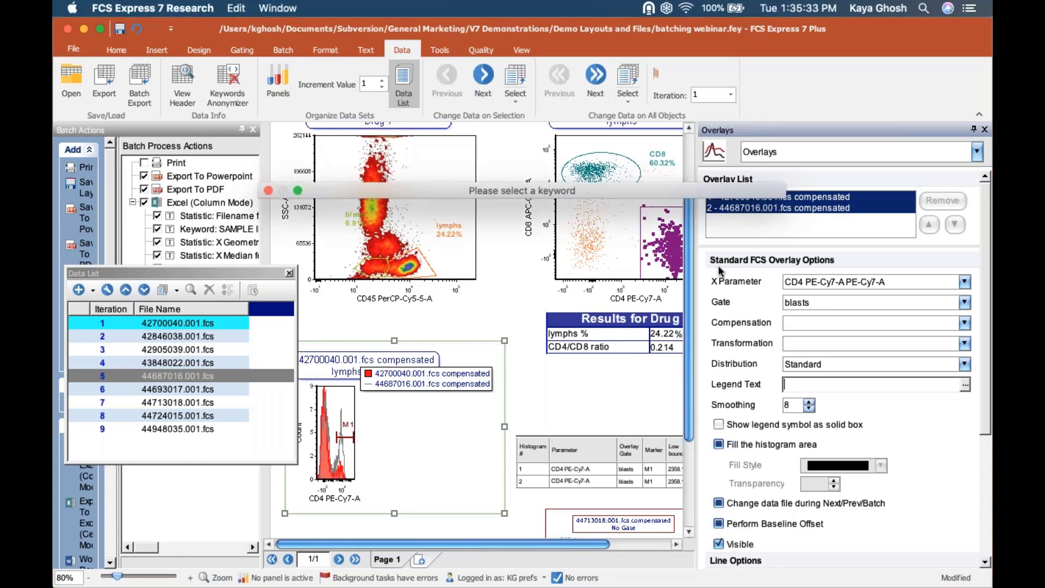
pyautogui.scroll(-4, 316, 305)
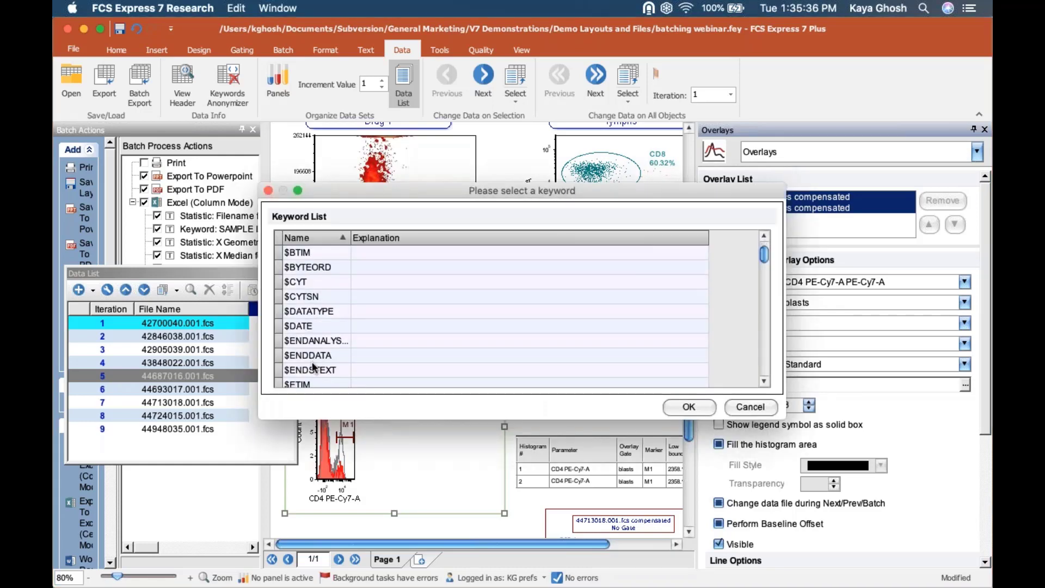
pyautogui.click(316, 340)
pyautogui.click(689, 407)
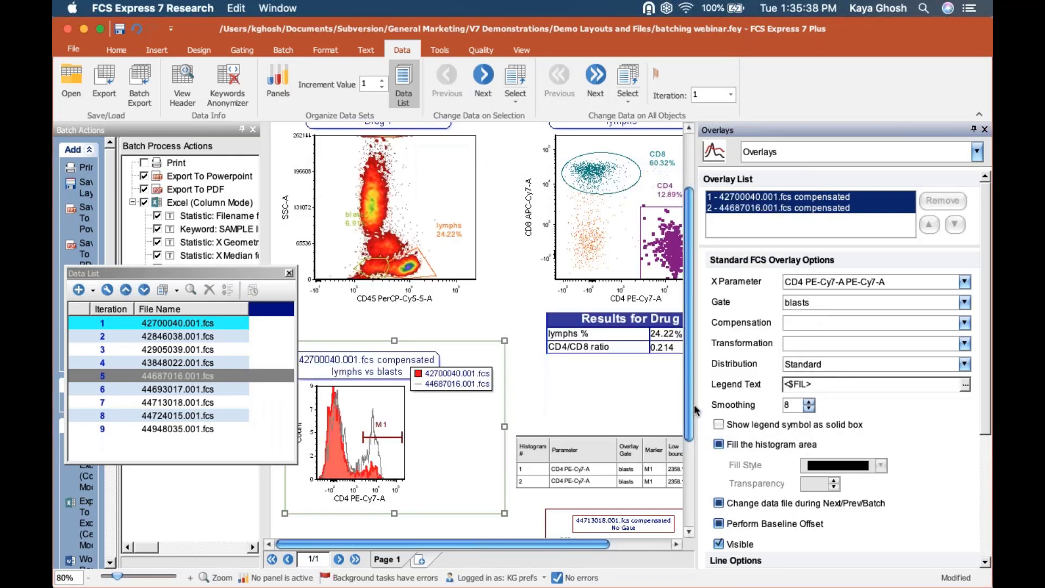
# - Open the Specific Options of the lymphs vs blasts histogram
pyautogui.click(798, 154)
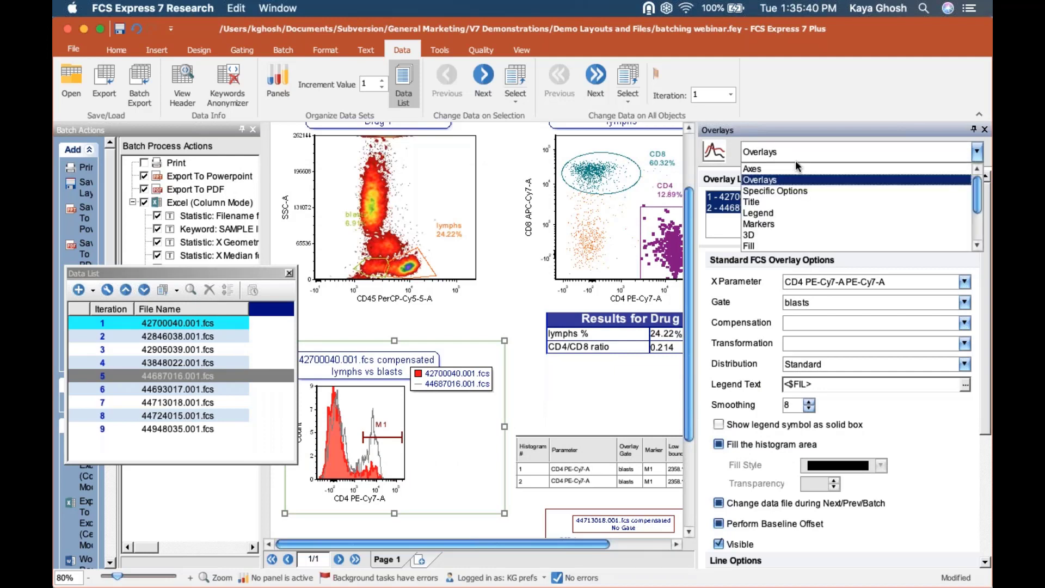
pyautogui.click(794, 192)
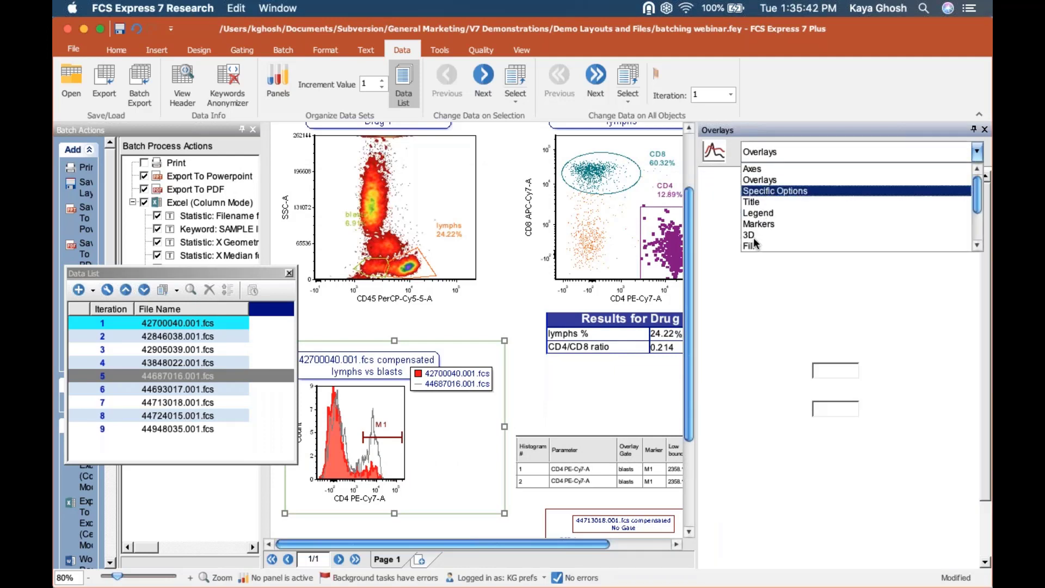
pyautogui.click(767, 192)
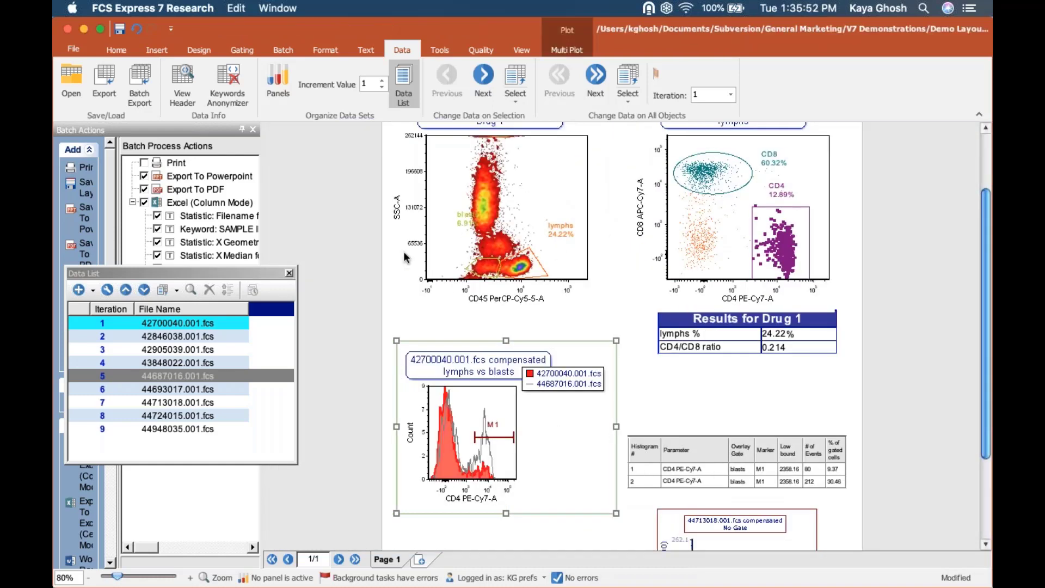
# - Move all objects forward to iteration 4 and back to iteration 3 to check the overlays' file name legend
pyautogui.click(589, 83)
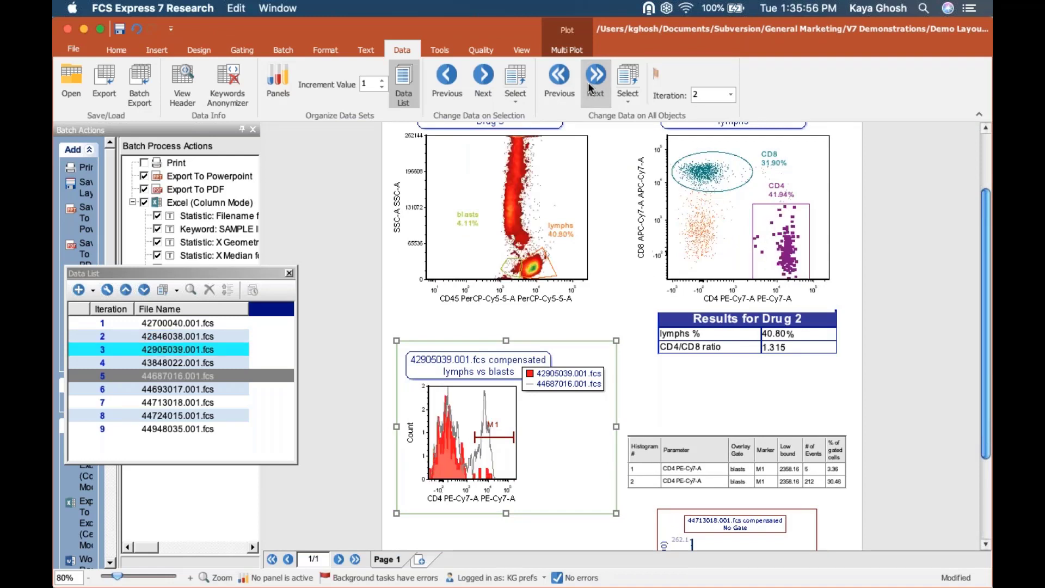
pyautogui.click(590, 85)
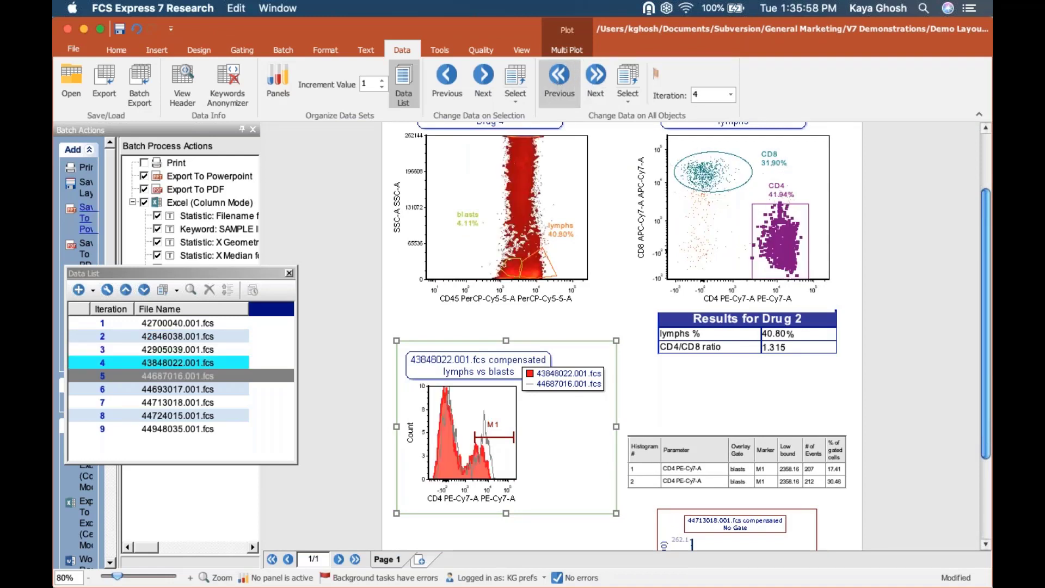
pyautogui.click(559, 78)
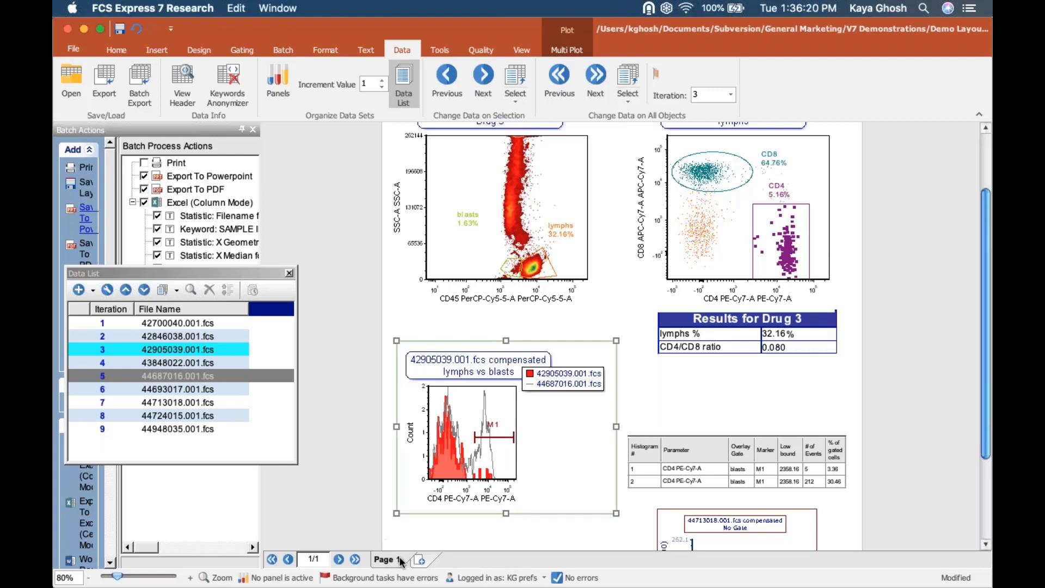
# - Add two blank pages to the layout after Page 1
pyautogui.click(423, 564)
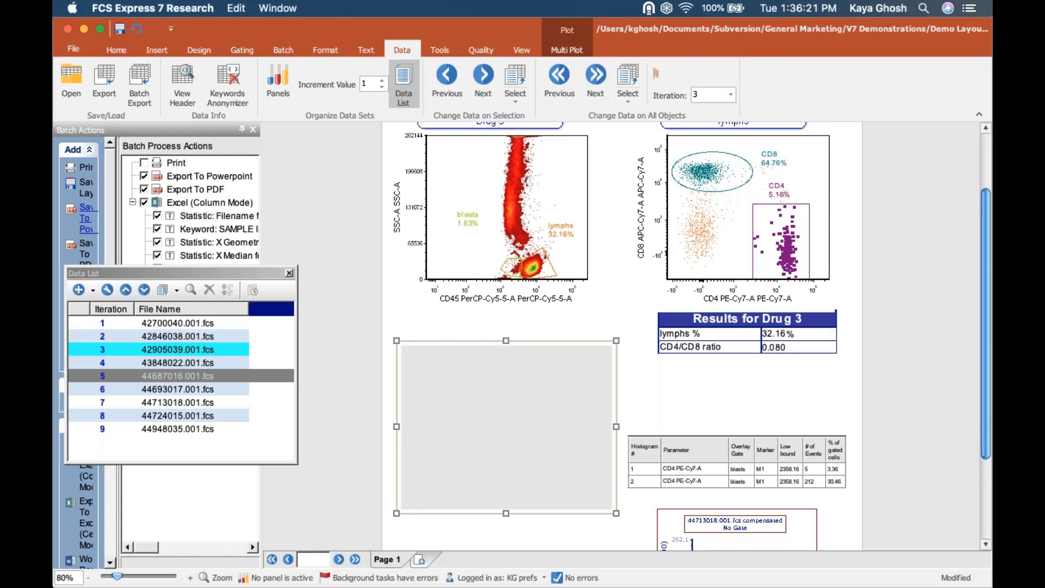
pyautogui.click(459, 564)
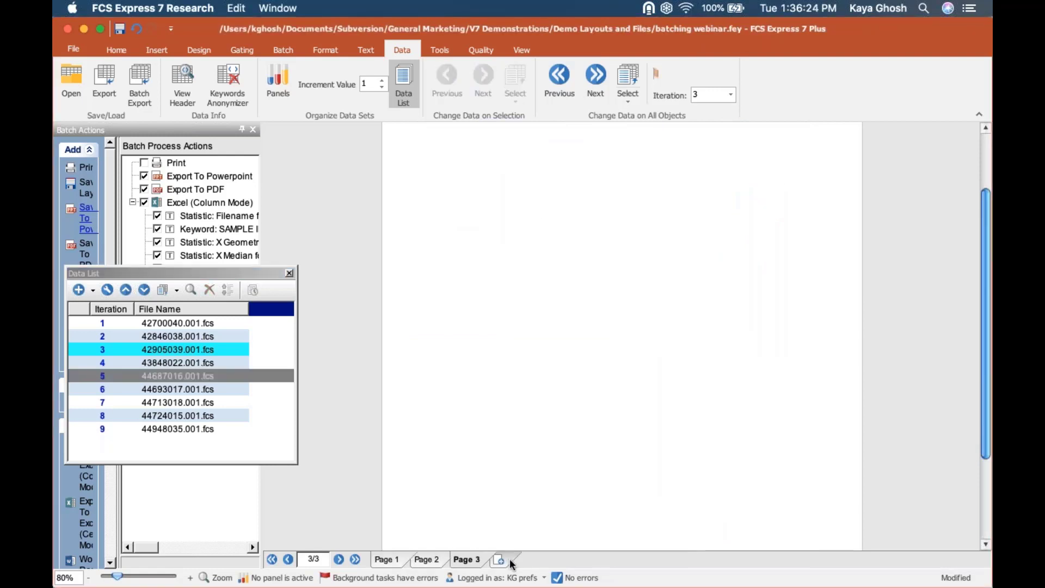